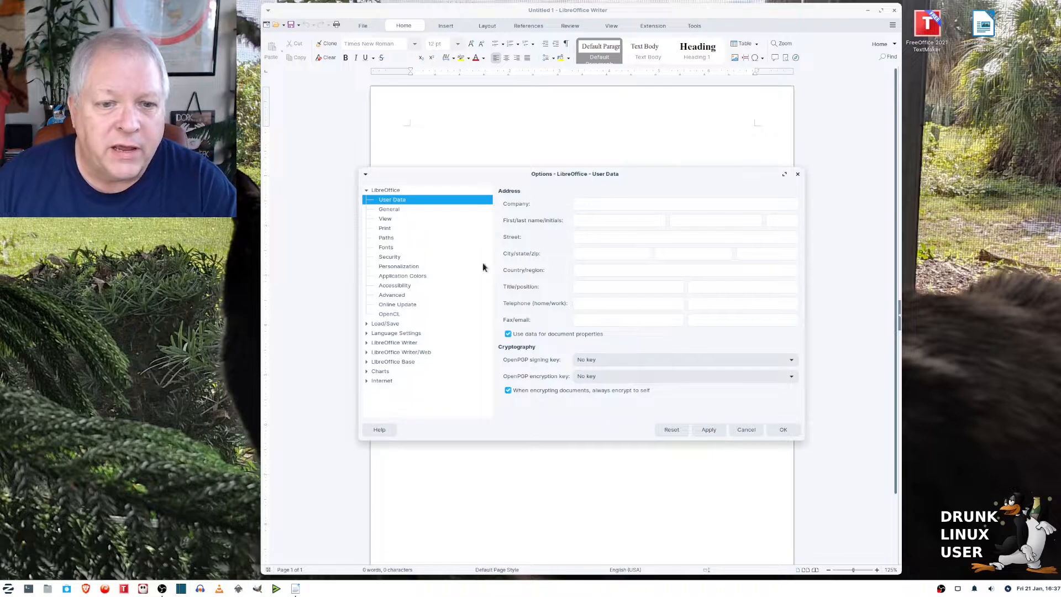
# Review the general View options, the Writer View options and the Basic Fonts (Western) settings, and accept them
pyautogui.click(384, 219)
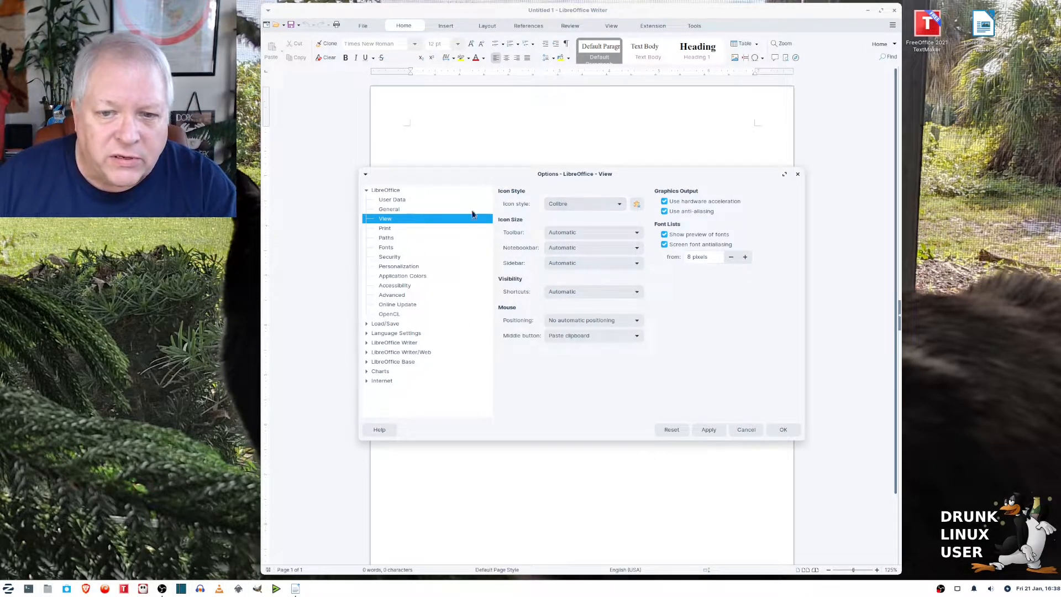
pyautogui.click(366, 343)
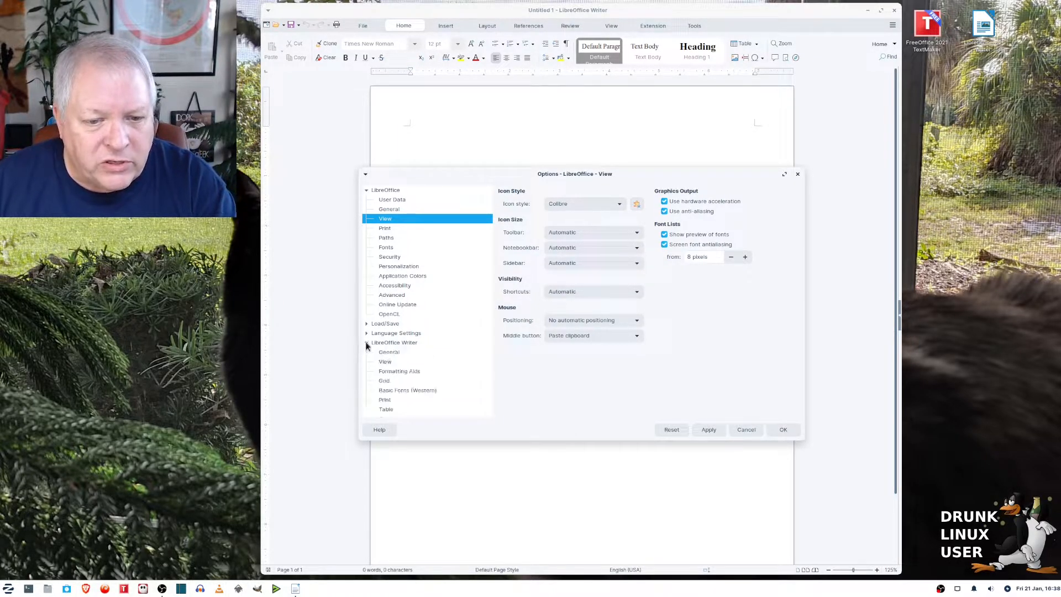
pyautogui.scroll(-2, 409, 345)
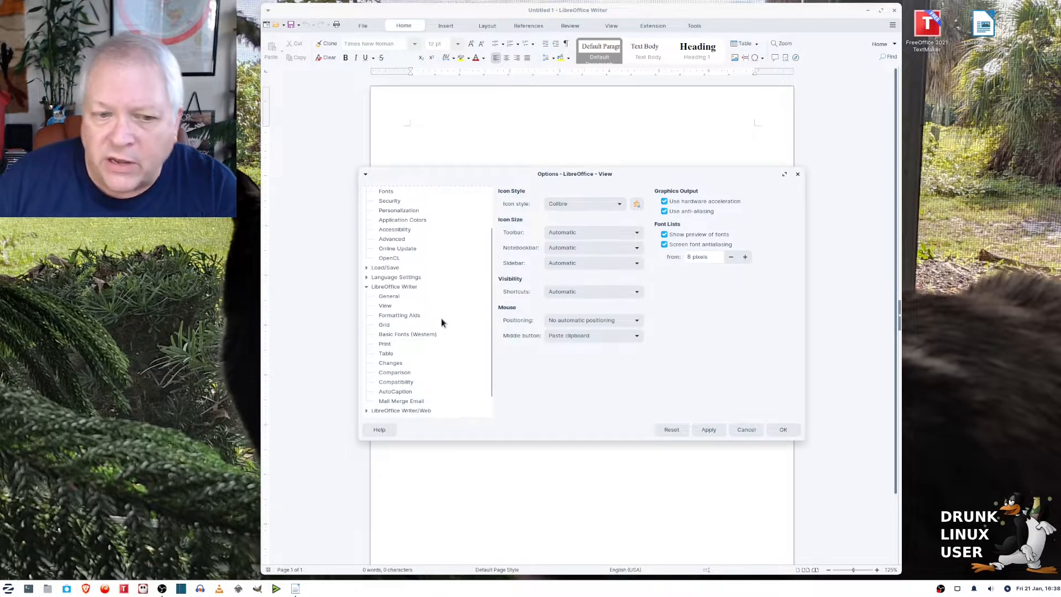
pyautogui.click(387, 307)
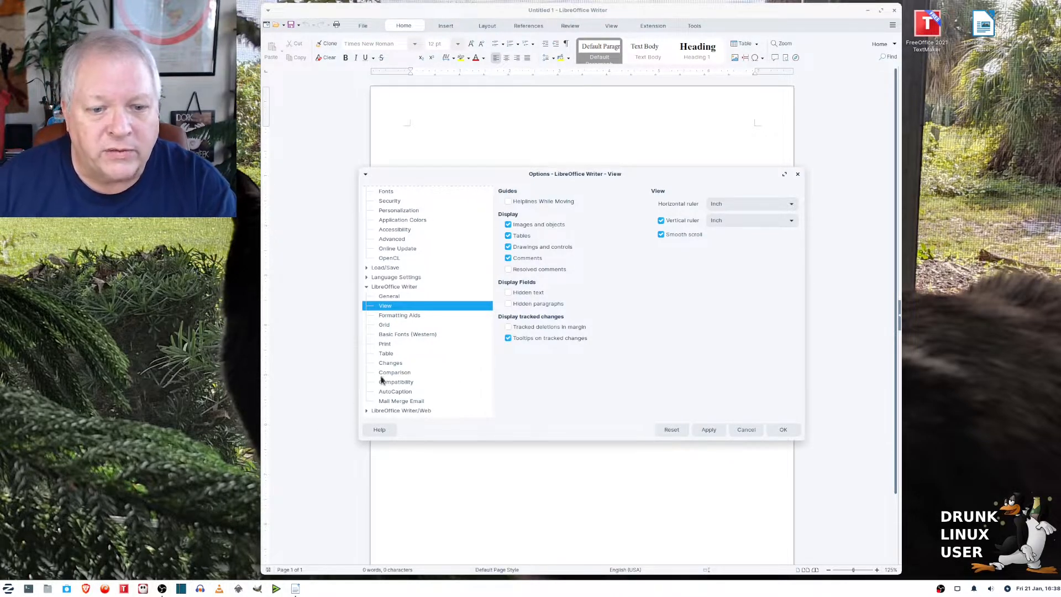
pyautogui.click(422, 334)
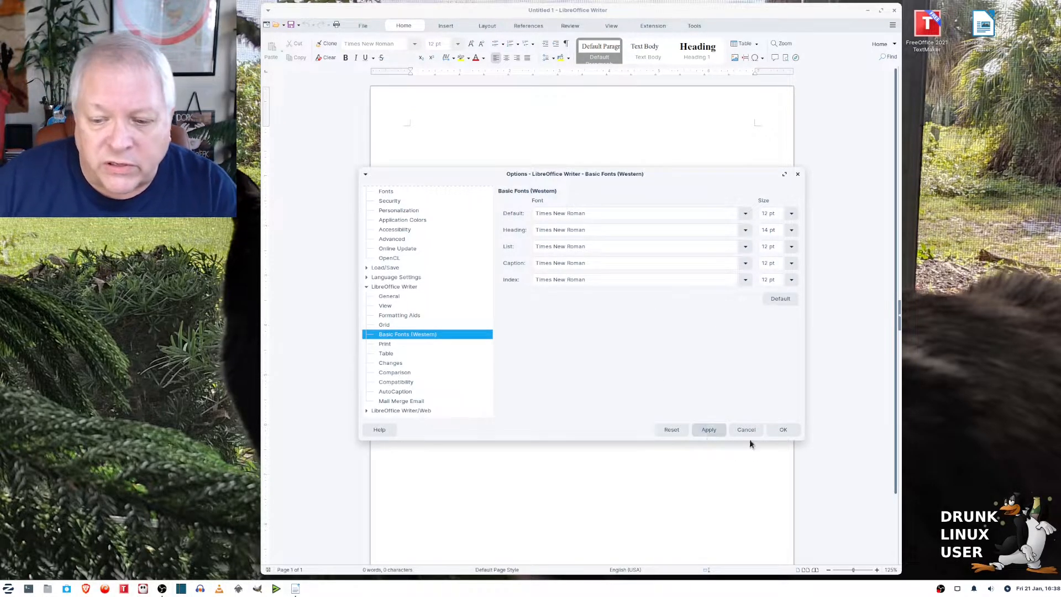
pyautogui.click(783, 430)
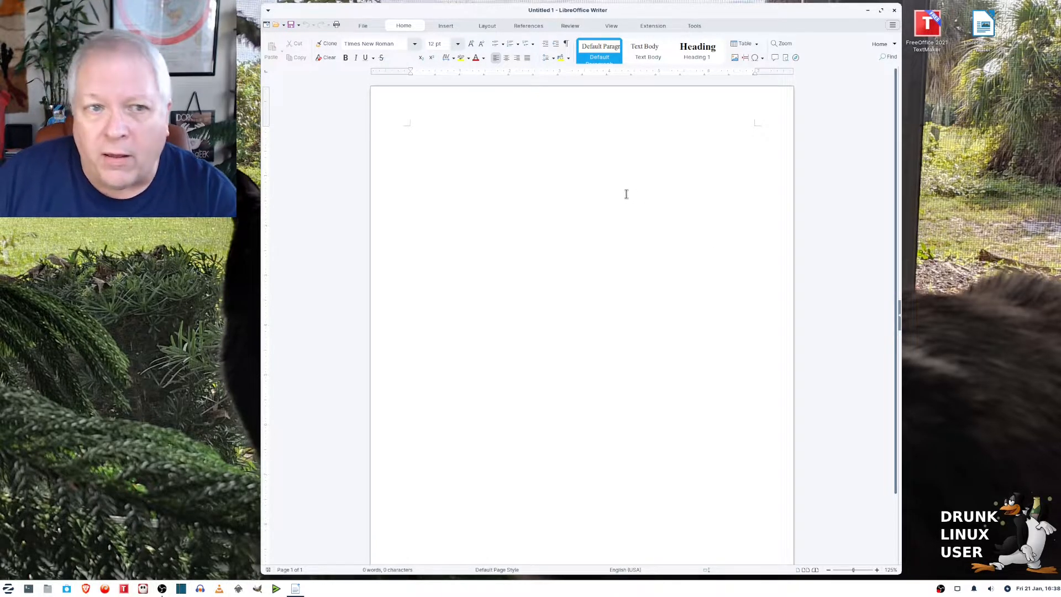
# Convert the existing first page into one title page at the document start, using the First Page style
pyautogui.click(450, 26)
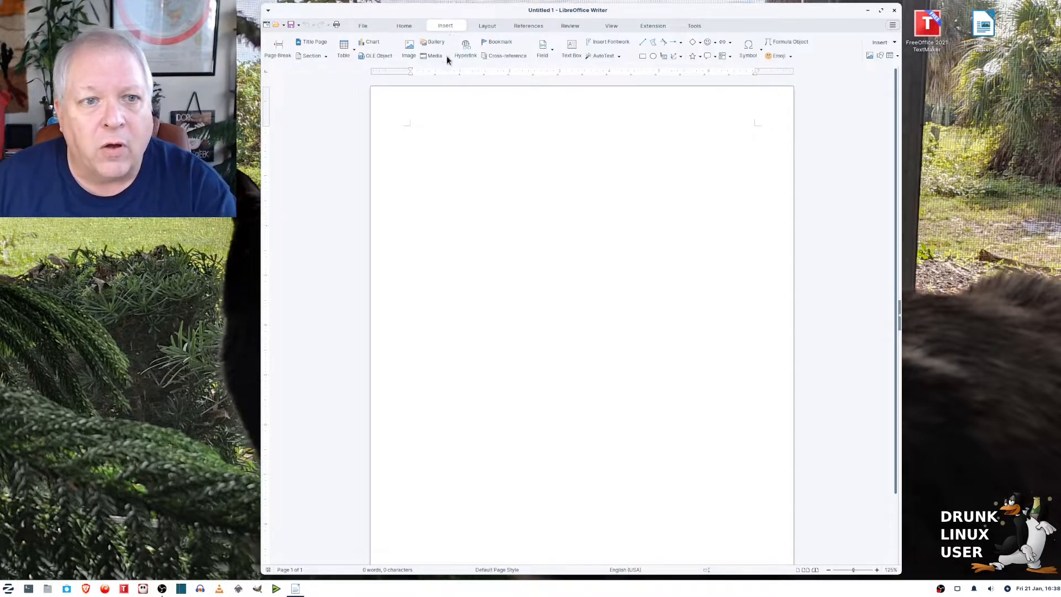
pyautogui.click(311, 42)
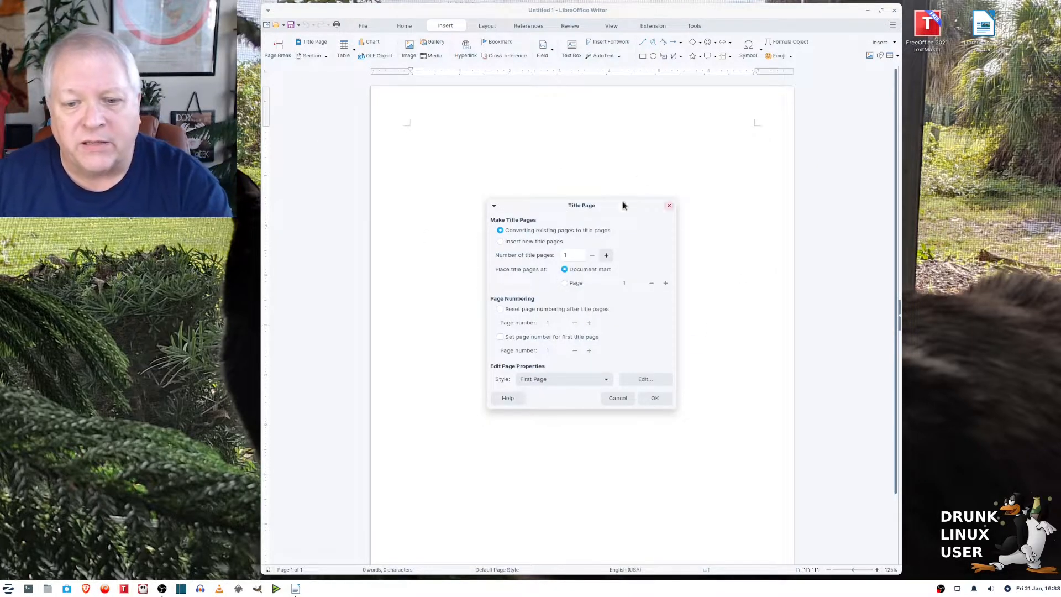
pyautogui.click(655, 398)
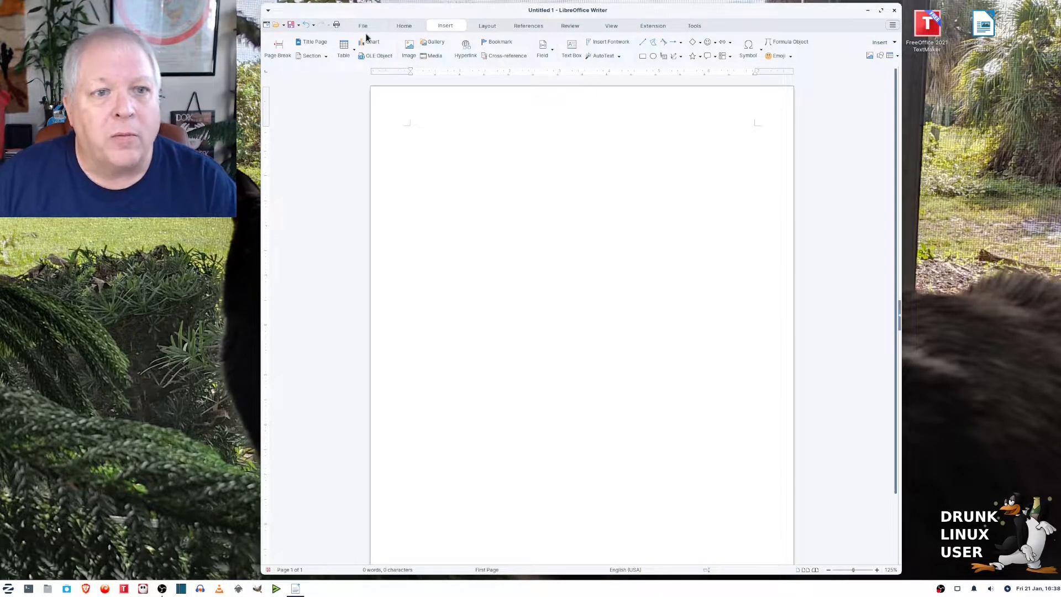
# Set custom page margins of 1.00" for the left, right, top and bottom
pyautogui.click(486, 26)
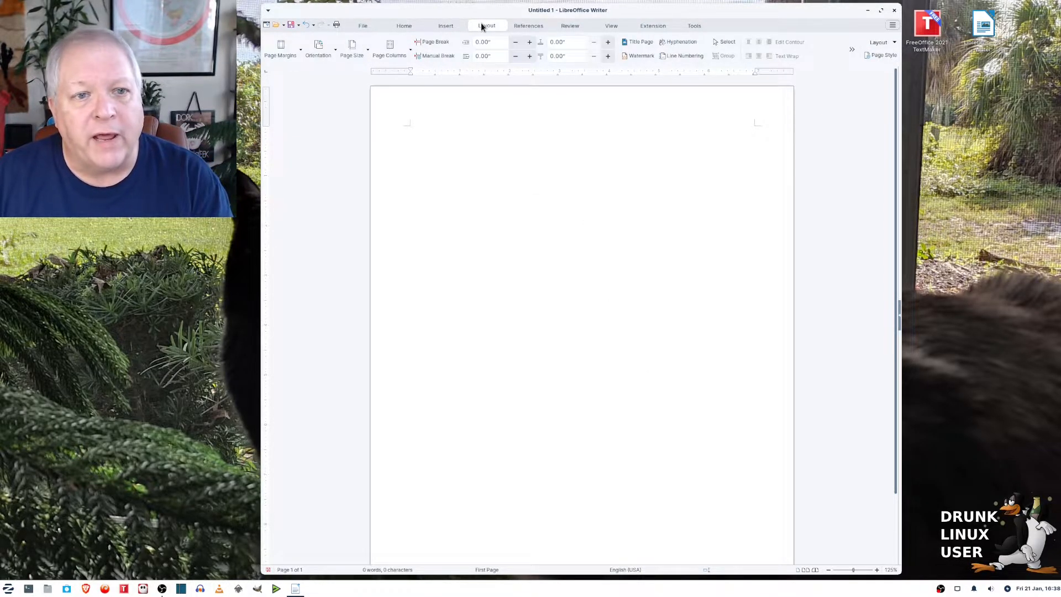
pyautogui.click(302, 50)
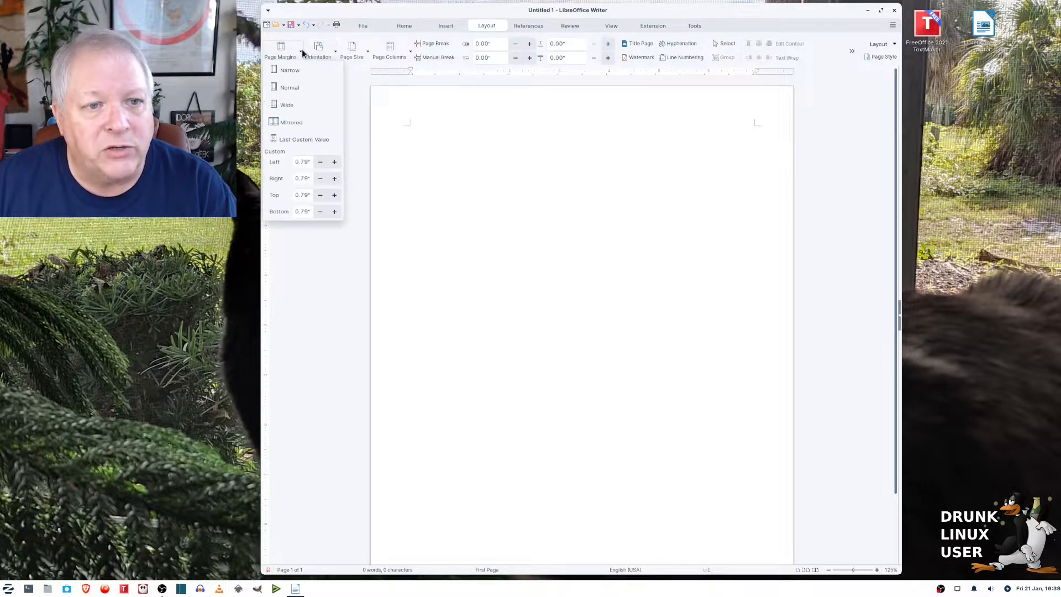
pyautogui.click(296, 163)
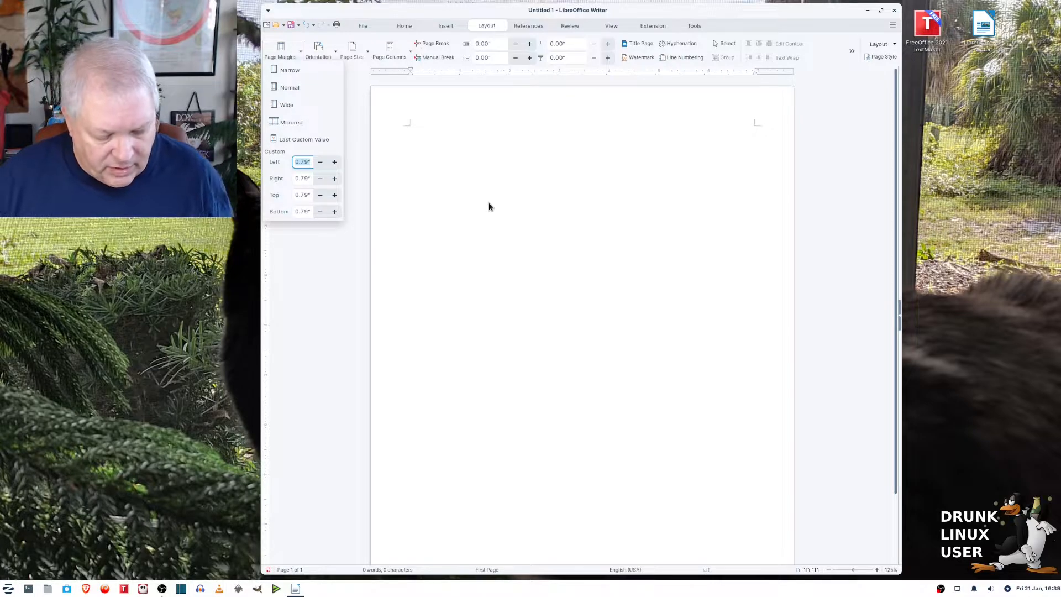
pyautogui.write('1')
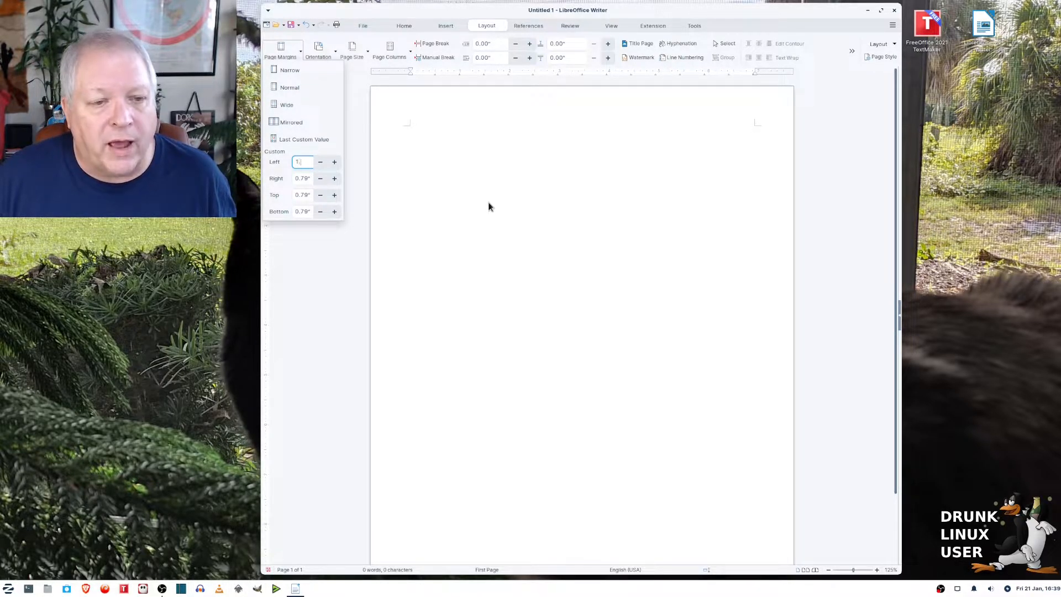
pyautogui.write('.')
pyautogui.press('Tab')
pyautogui.write('1.')
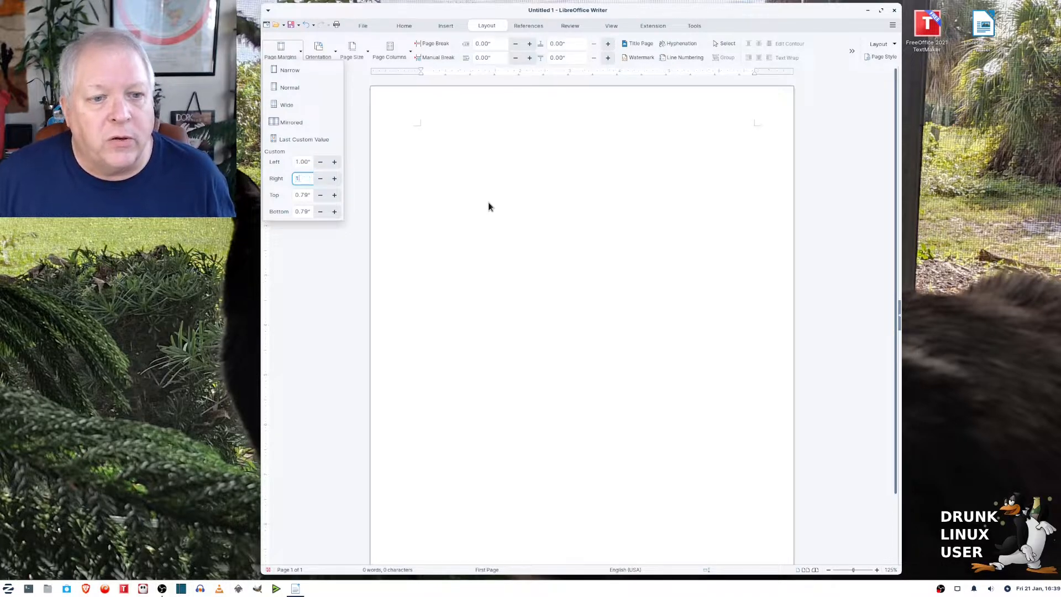
pyautogui.press('Tab')
pyautogui.write('1.')
pyautogui.press('Tab')
pyautogui.write('1.')
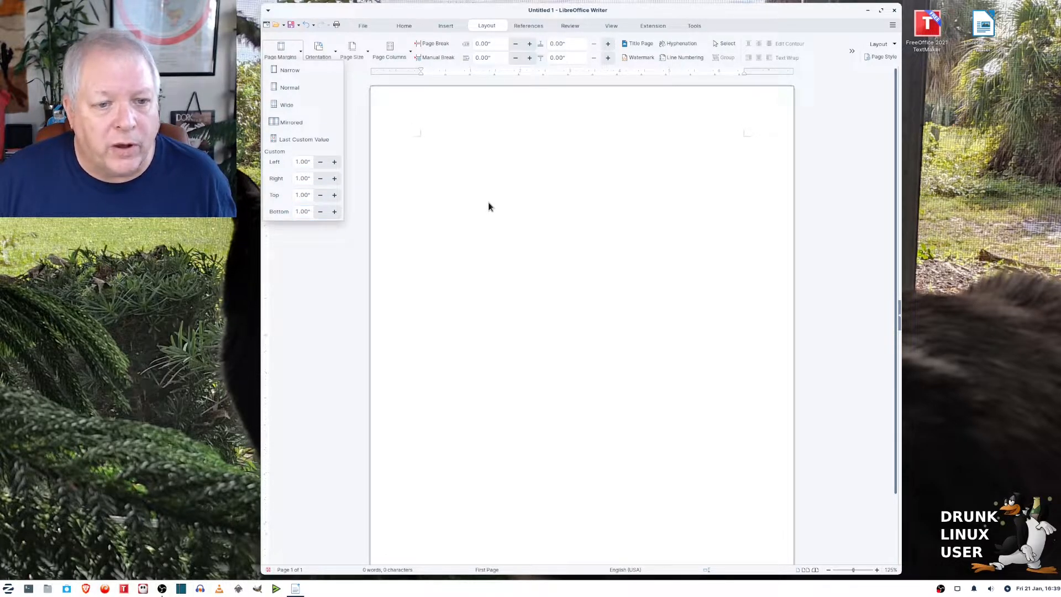
pyautogui.press('Tab')
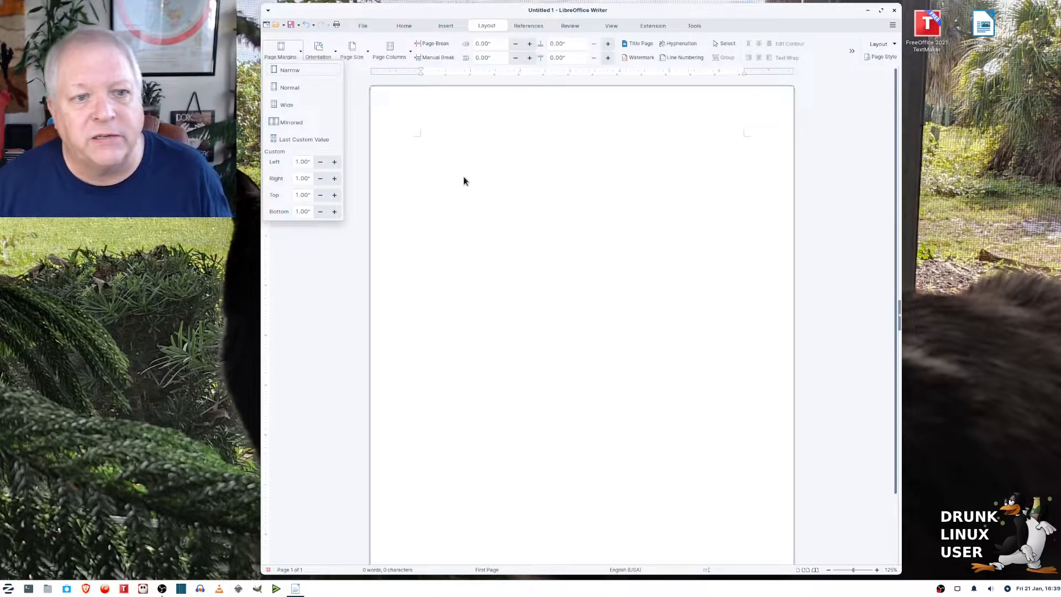
pyautogui.click(302, 259)
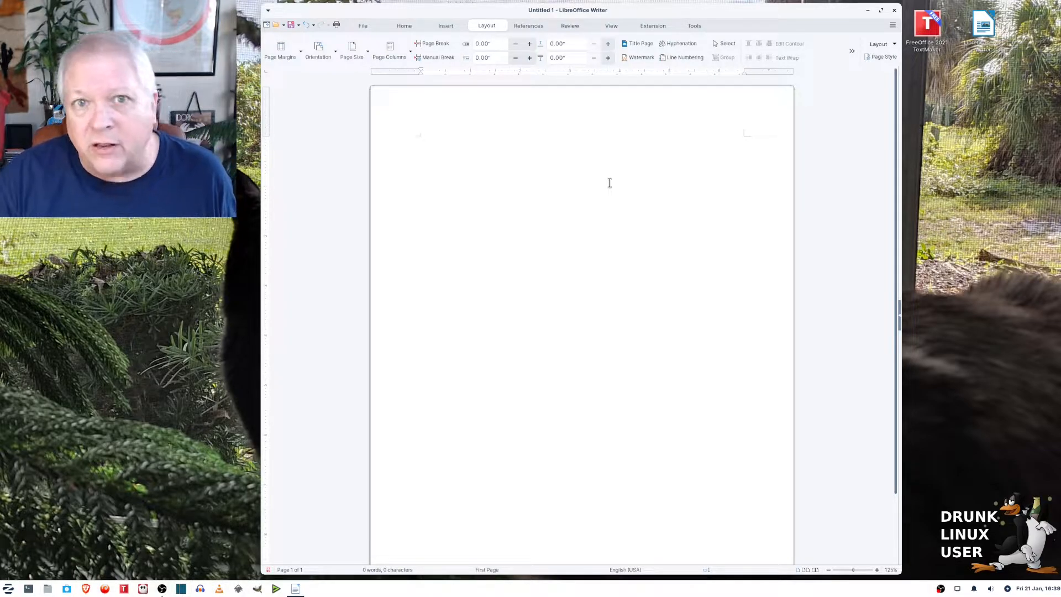
# Enter the contact block at the page start: "Your Name", "Your Address", "City, ST ZIP", a placeholder phone number and a placeholder e-mail address
pyautogui.write('ou')
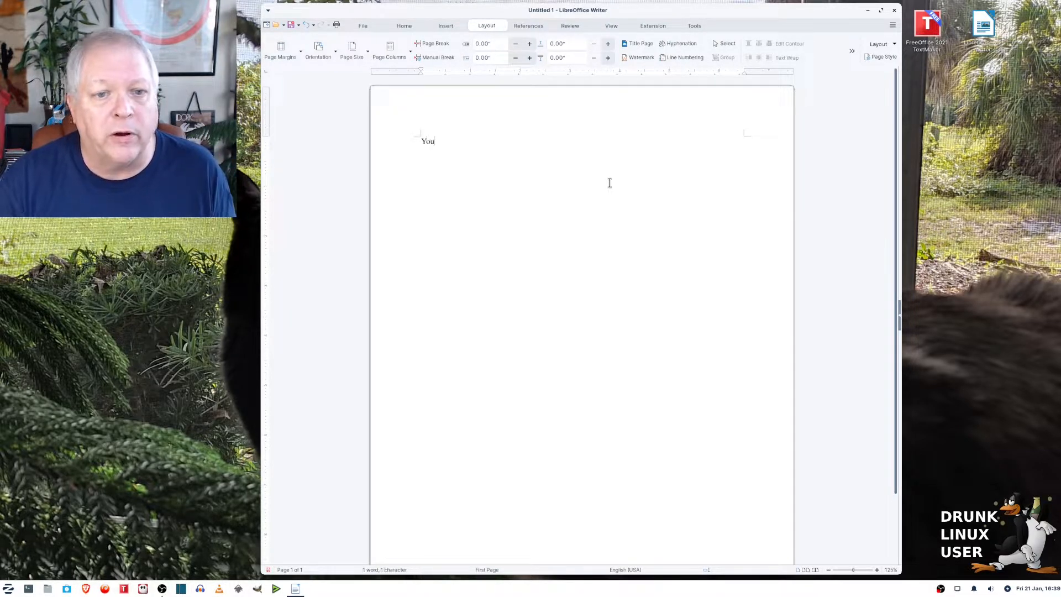
pyautogui.write('r Name')
pyautogui.press('Return')
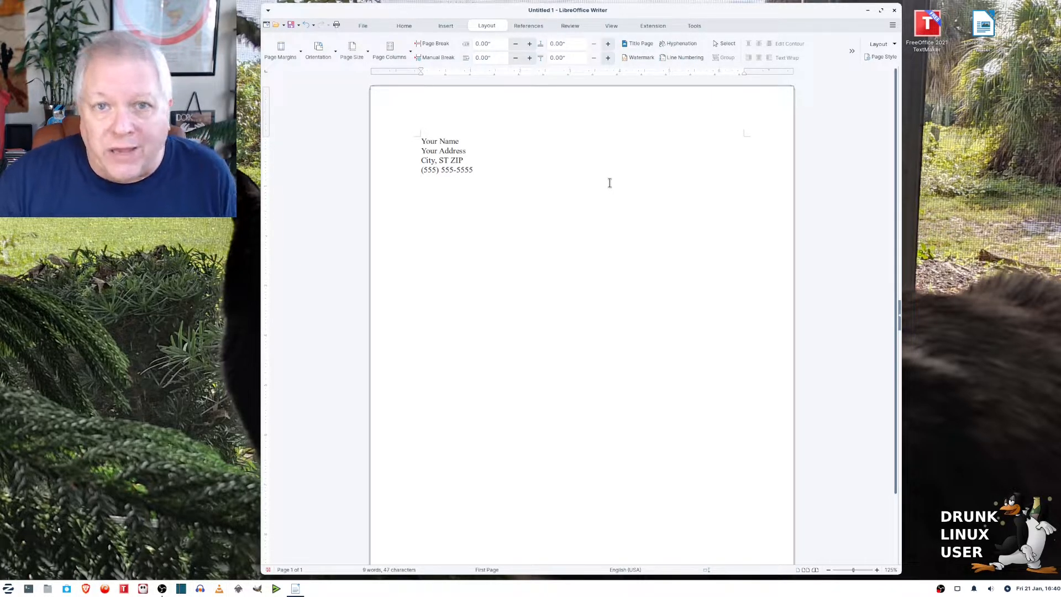
pyautogui.write('ouremail@whate')
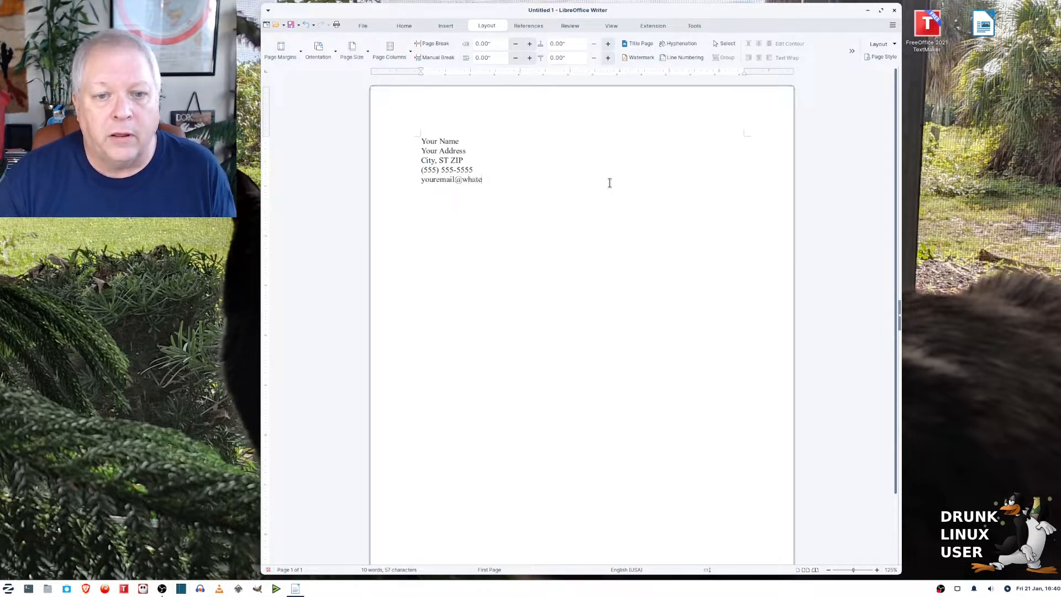
pyautogui.write('ver.com')
pyautogui.press('Return')
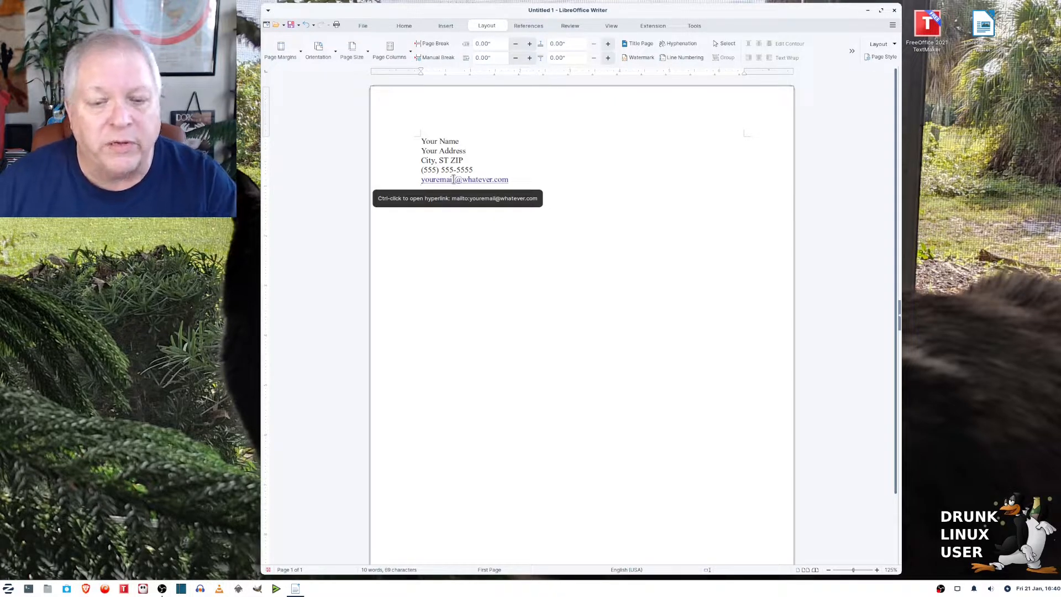
# Remove the hyperlink from the e-mail address in the contact block
pyautogui.click(476, 179)
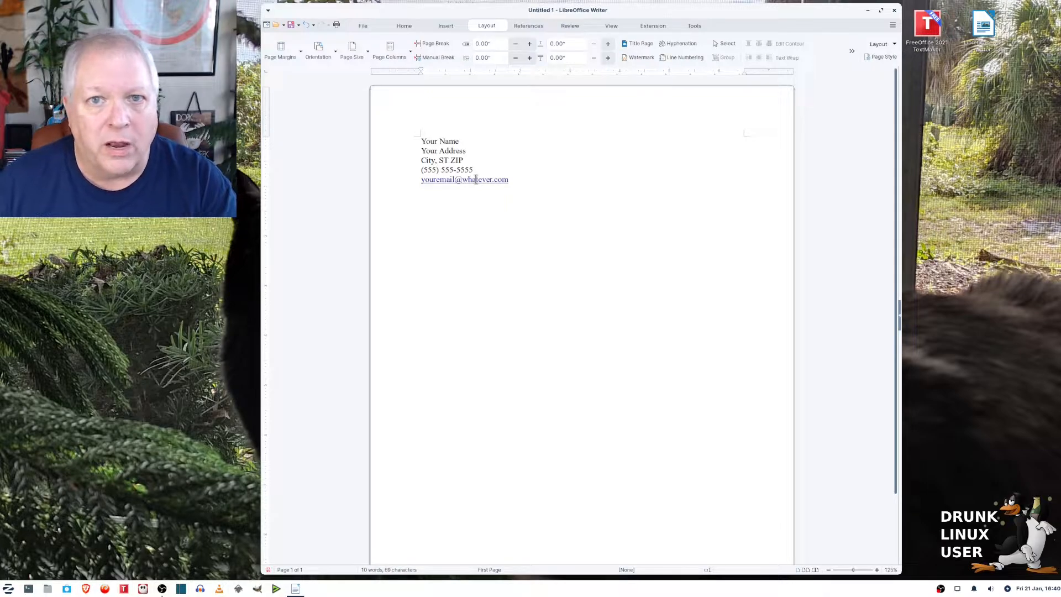
pyautogui.rightClick(476, 180)
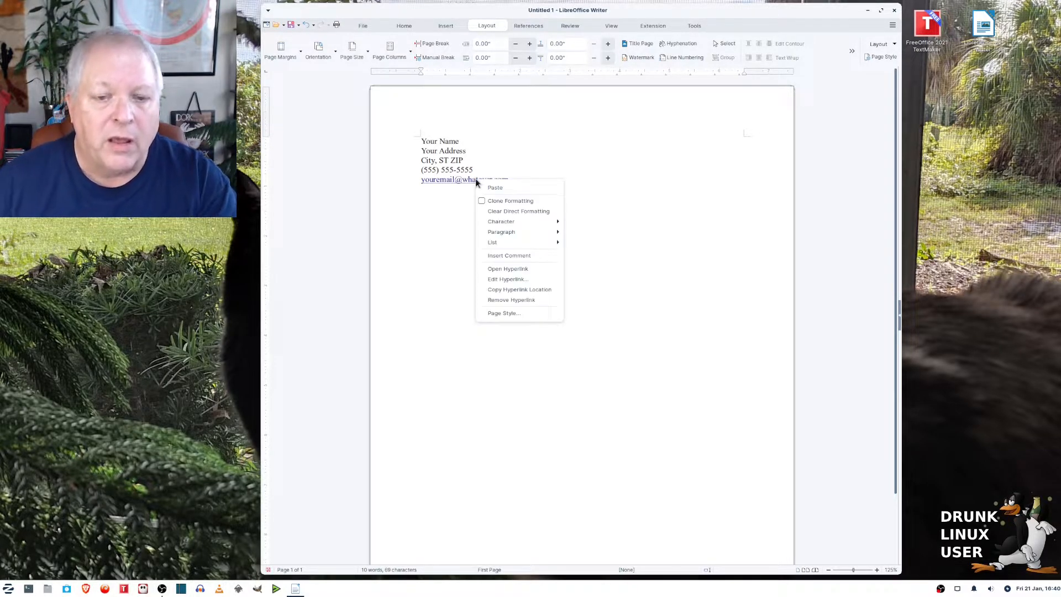
pyautogui.click(506, 303)
pyautogui.click(550, 260)
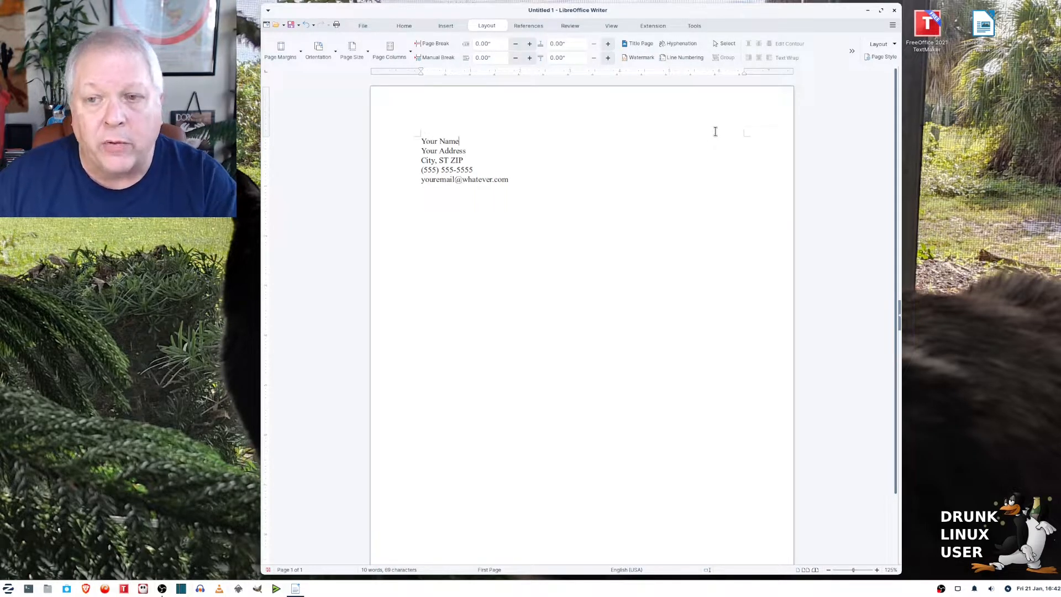
# Delete all tab stops of the "Your Name" paragraph and set a right-aligned tab stop at 6.5"
pyautogui.doubleClick(740, 71)
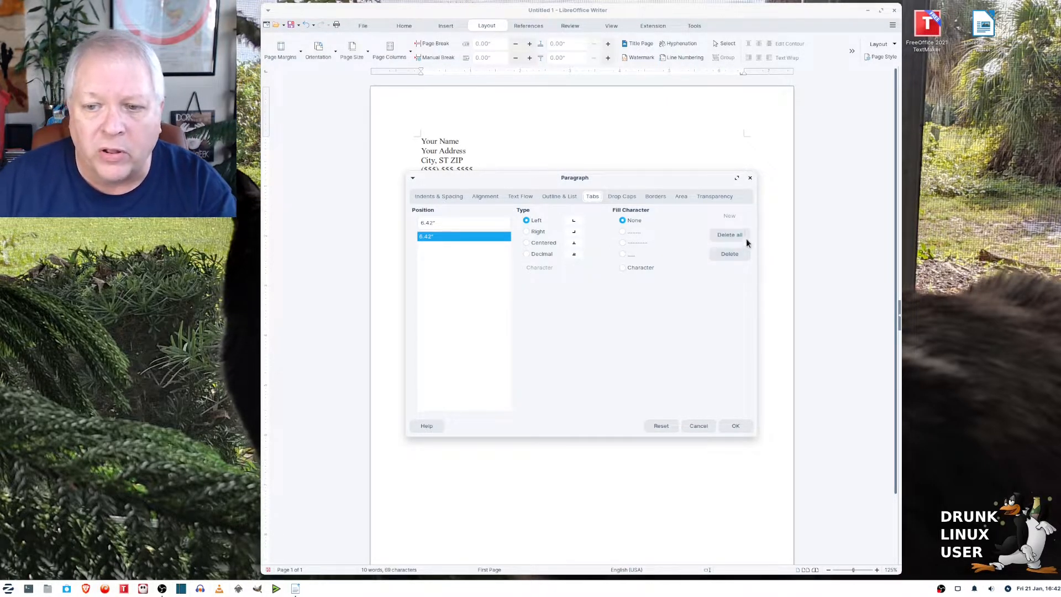
pyautogui.click(730, 234)
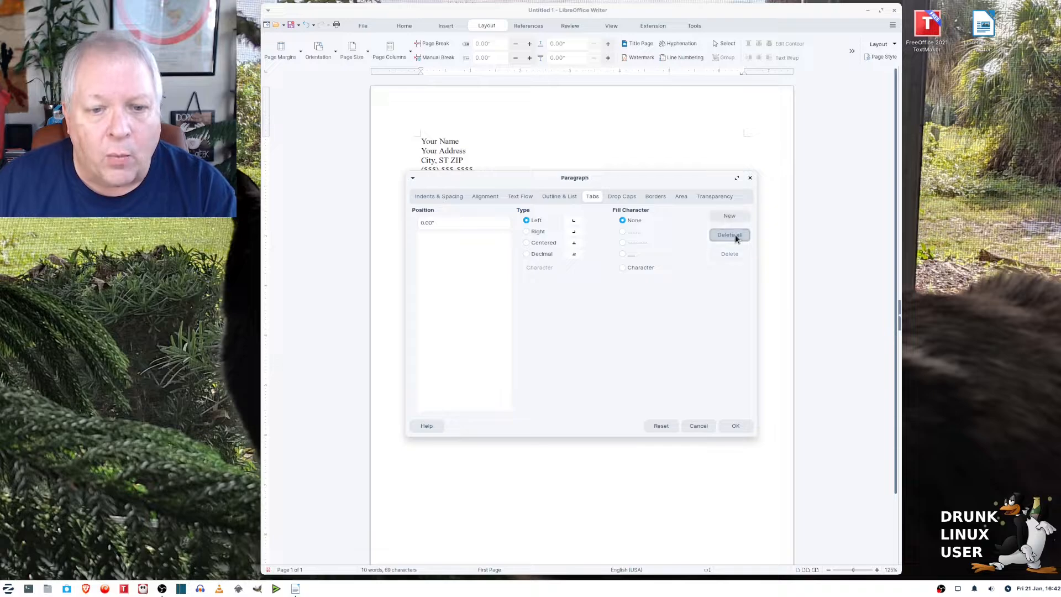
pyautogui.click(448, 223)
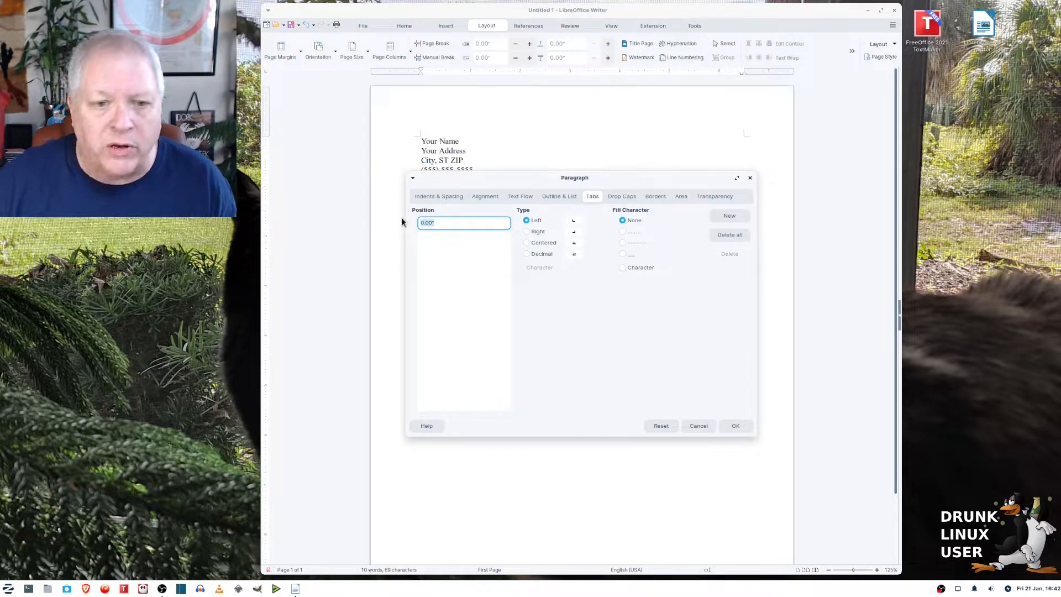
pyautogui.write('6.5')
pyautogui.press('Tab')
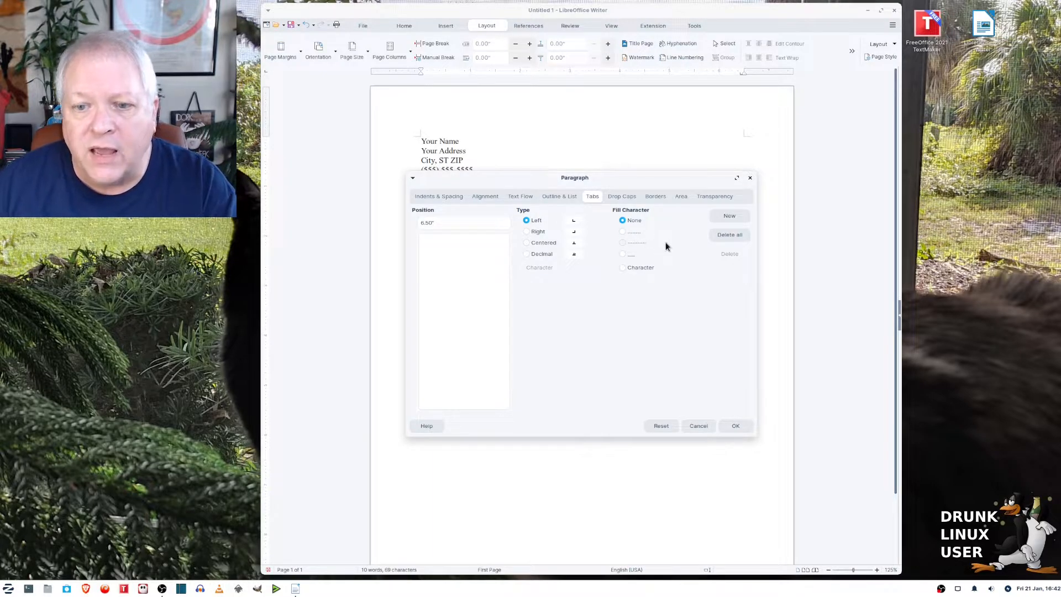
pyautogui.click(534, 232)
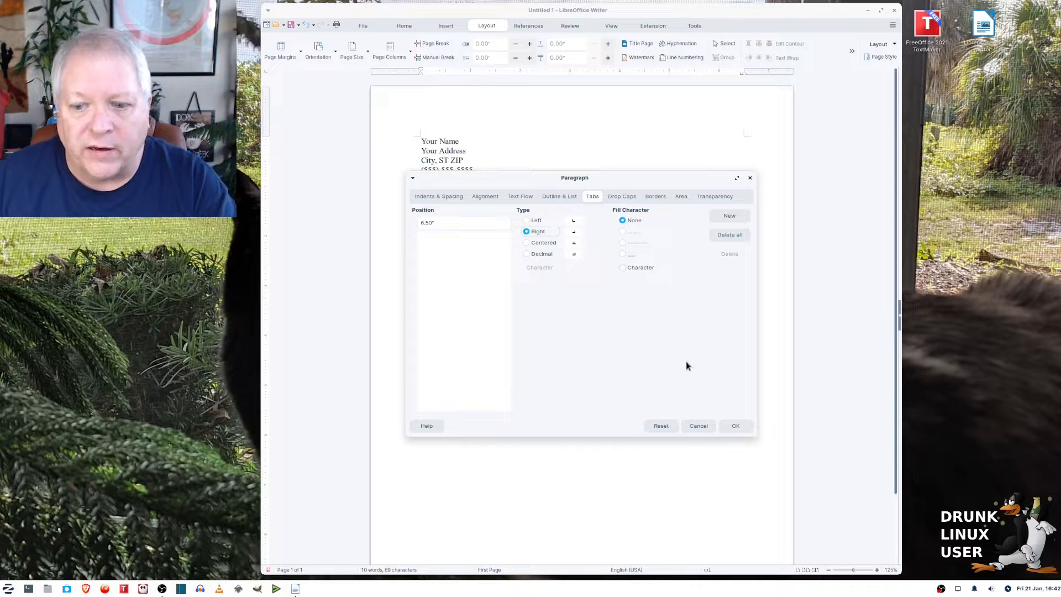
pyautogui.click(736, 427)
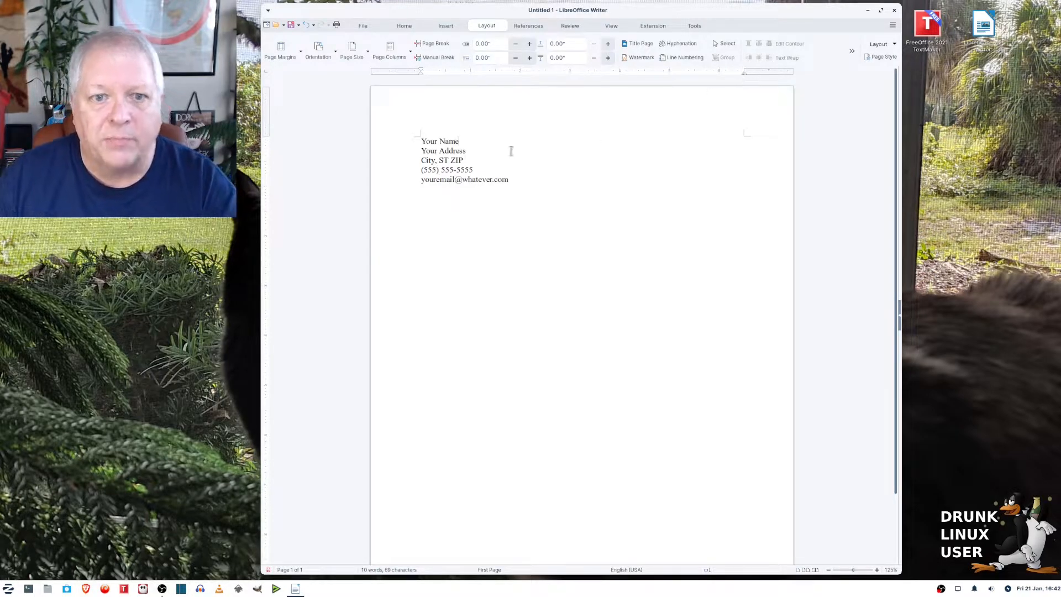
# Add "Approximately 100,000 Words" at the right-aligned tab stop on the "Your Name" line
pyautogui.click(467, 139)
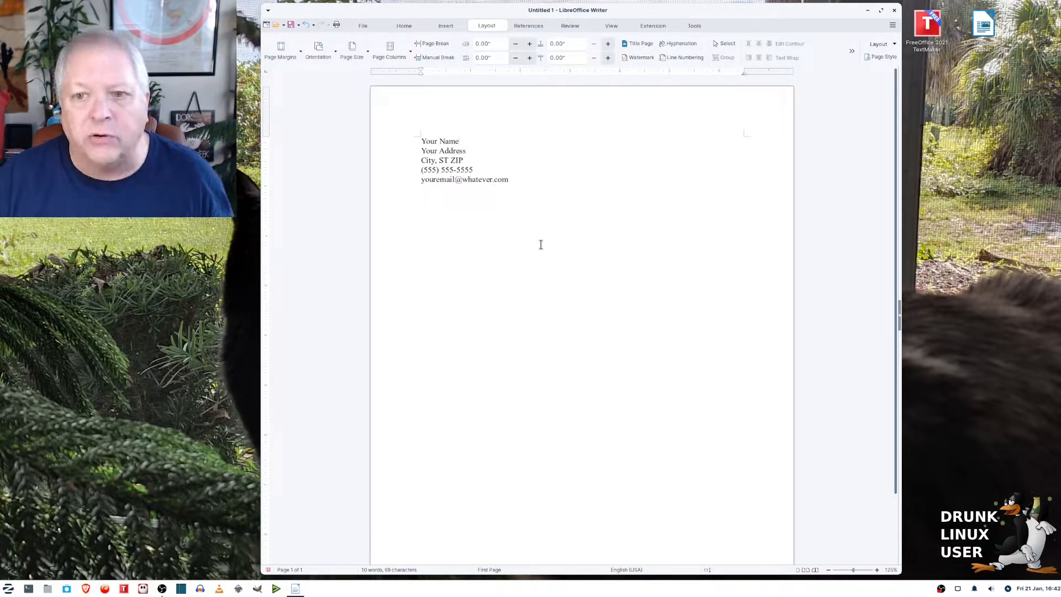
pyautogui.press('Tab')
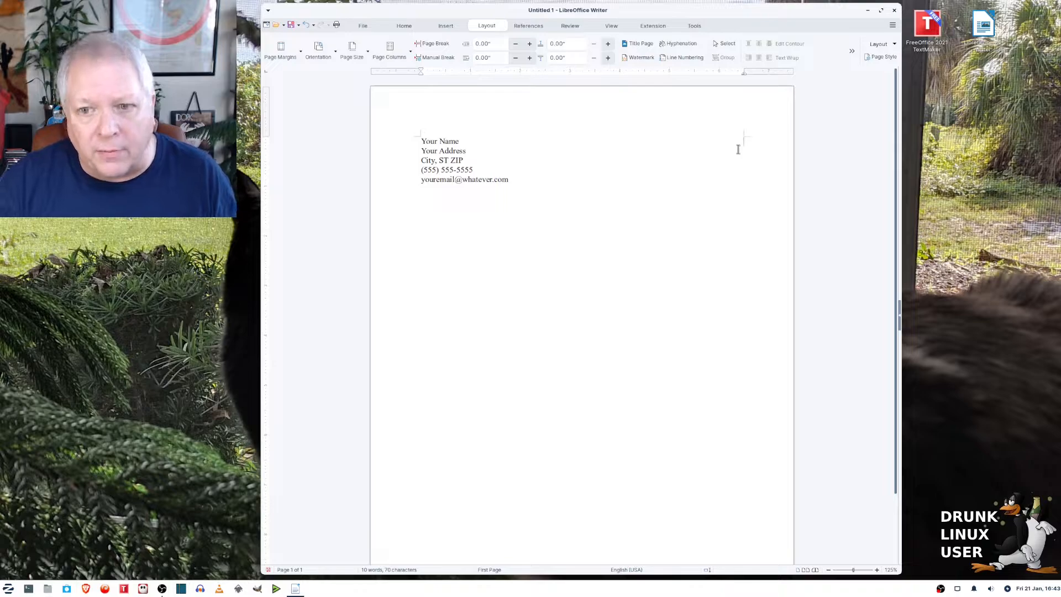
pyautogui.write('Appro')
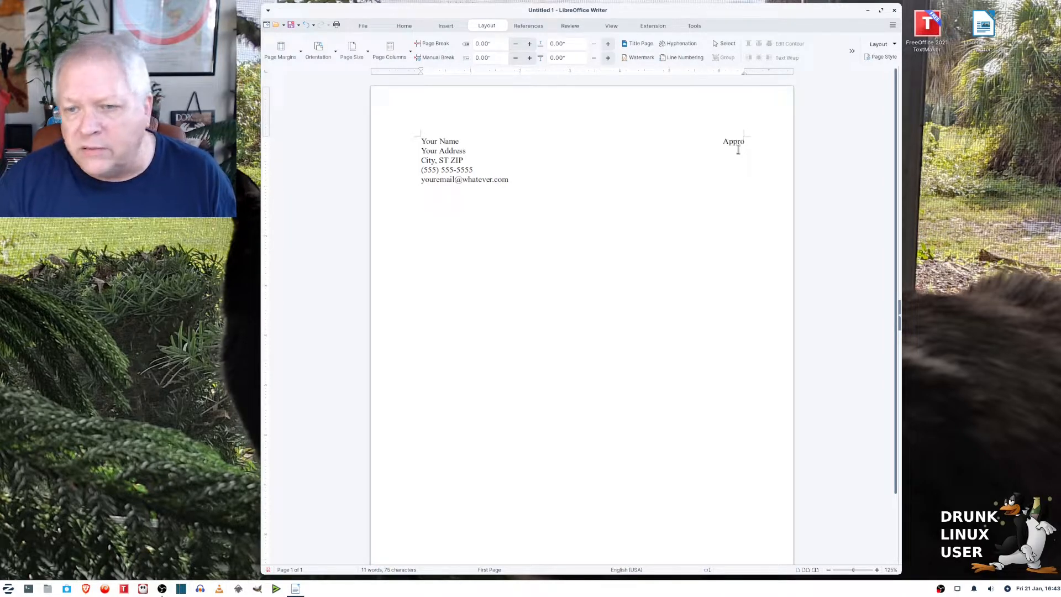
pyautogui.write('ximately ')
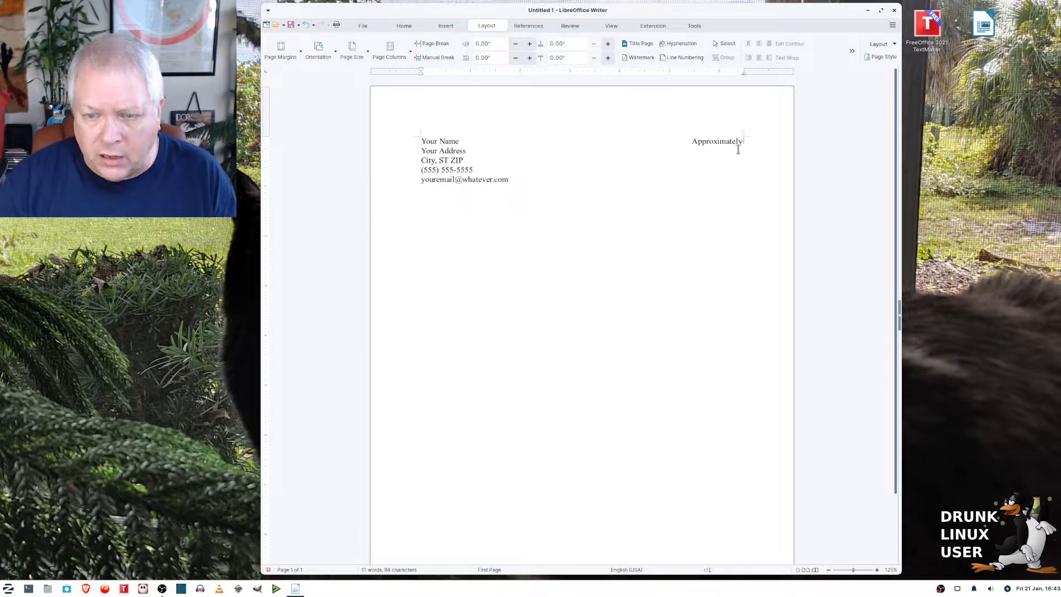
pyautogui.write('100,000')
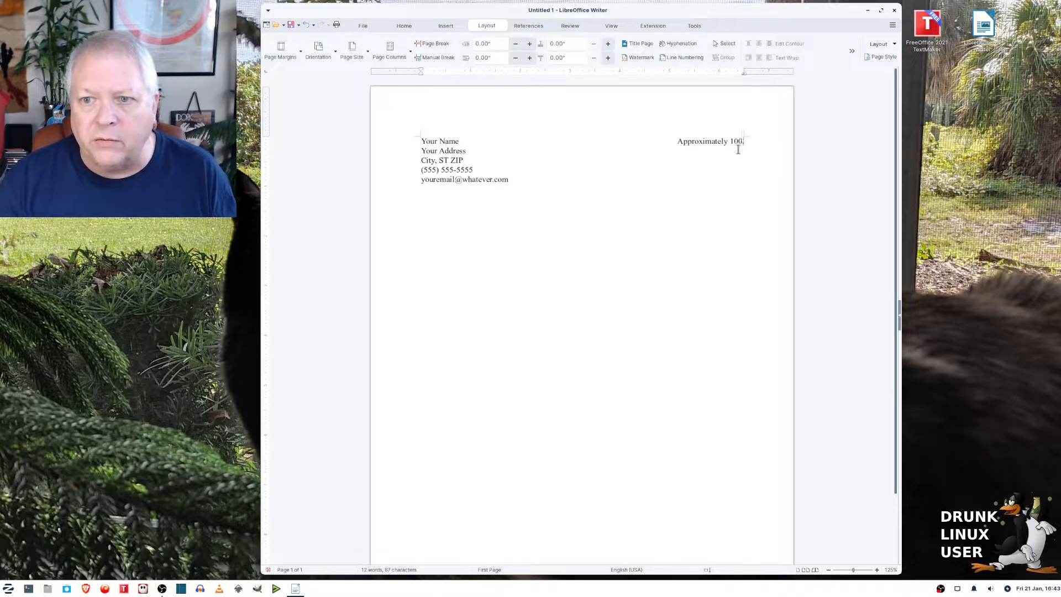
pyautogui.write(' W')
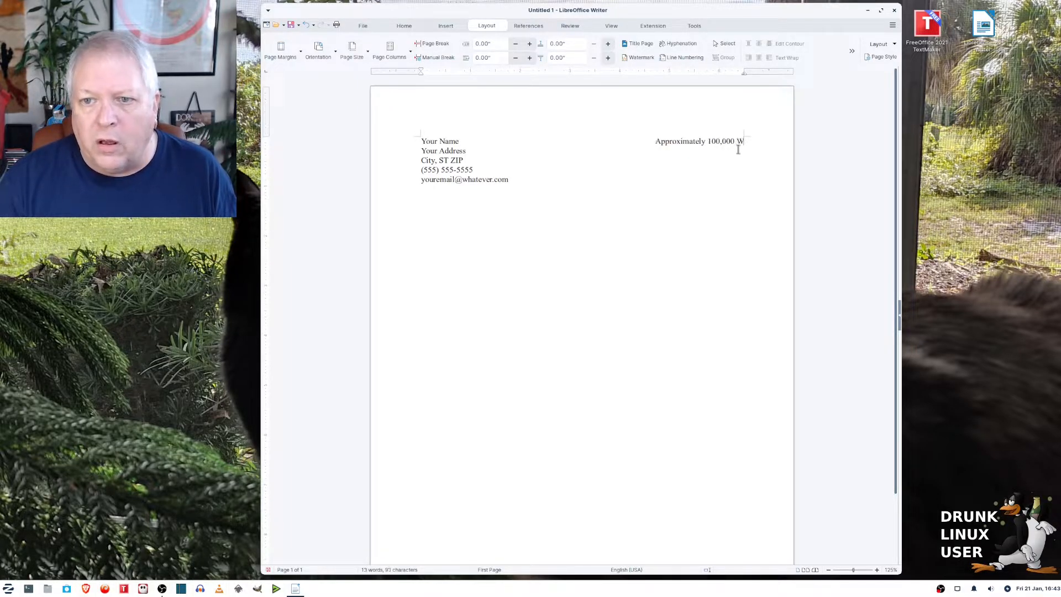
pyautogui.write('ords')
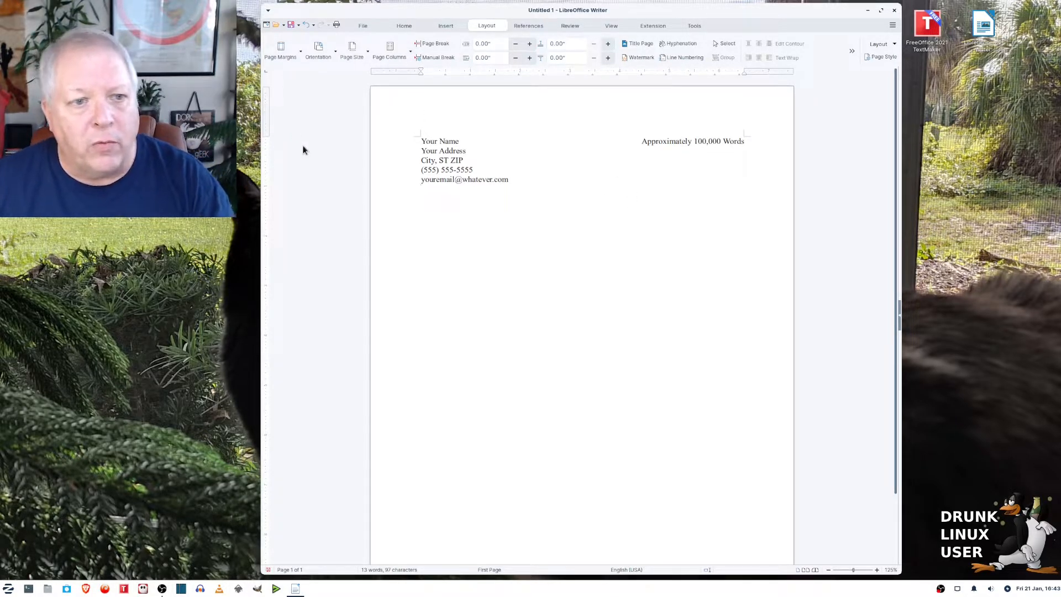
# Insert blank lines below the contact block until the insertion point is about a third of the way down the page
pyautogui.scroll(-1, 315, 152)
pyautogui.scroll(-2, 315, 148)
pyautogui.scroll(3, 315, 148)
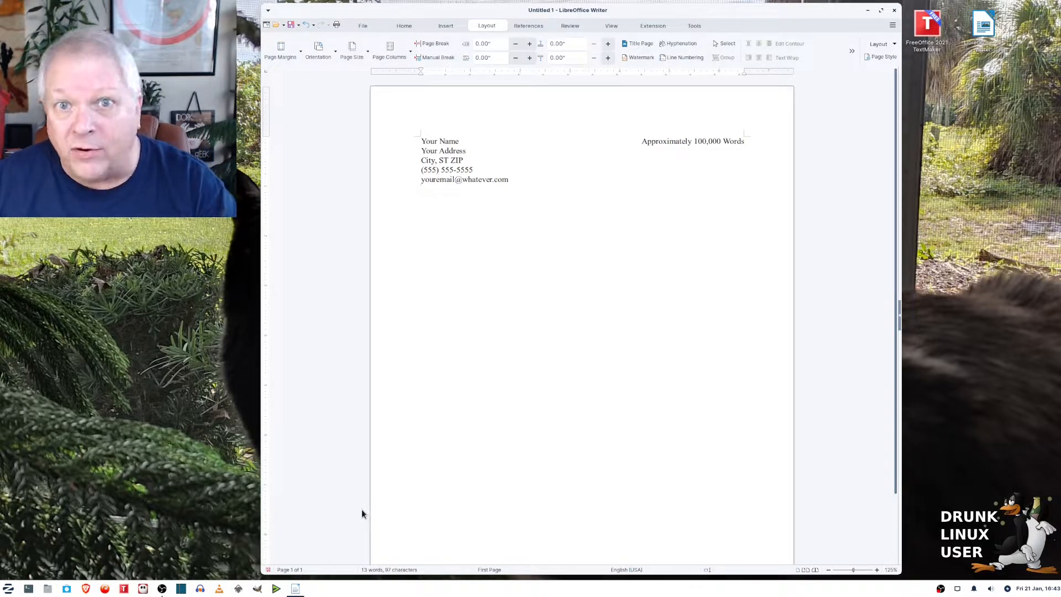
pyautogui.scroll(-1, 543, 369)
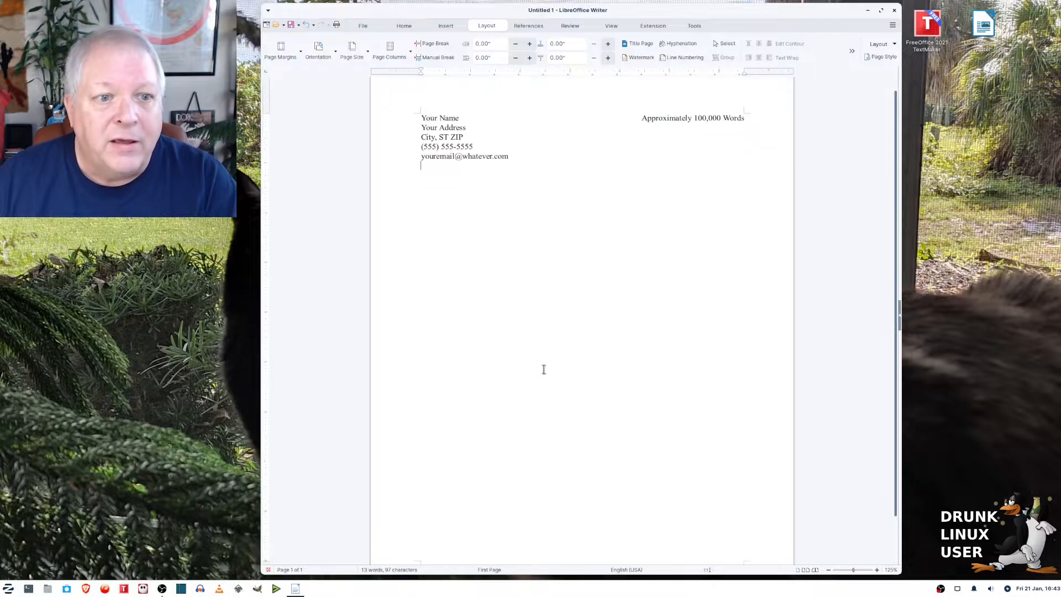
pyautogui.scroll(-1, 543, 369)
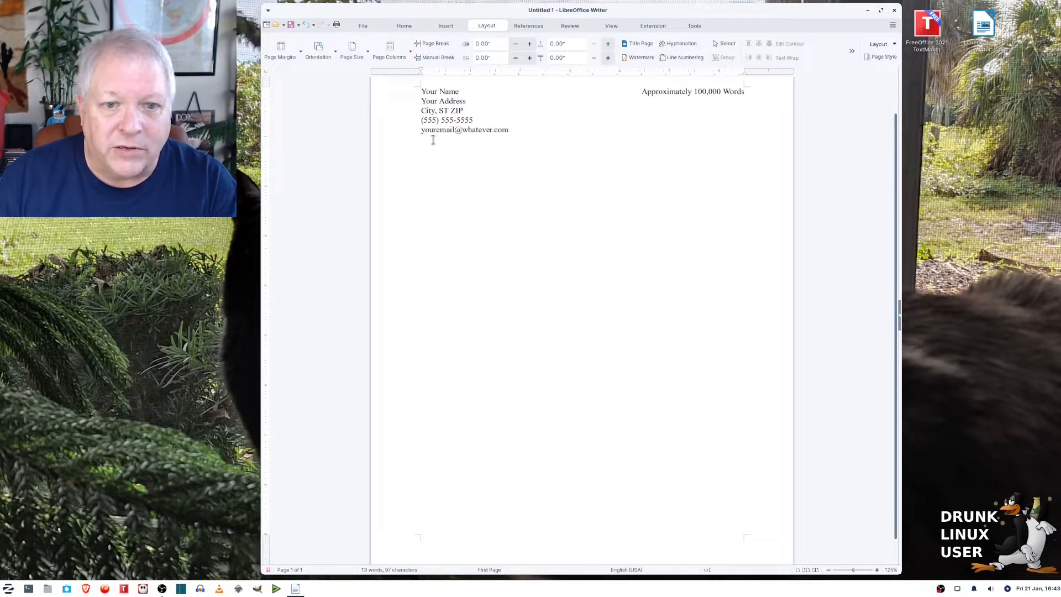
pyautogui.press('Return')
pyautogui.press('Return')
pyautogui.press('Return')
pyautogui.press('Return')
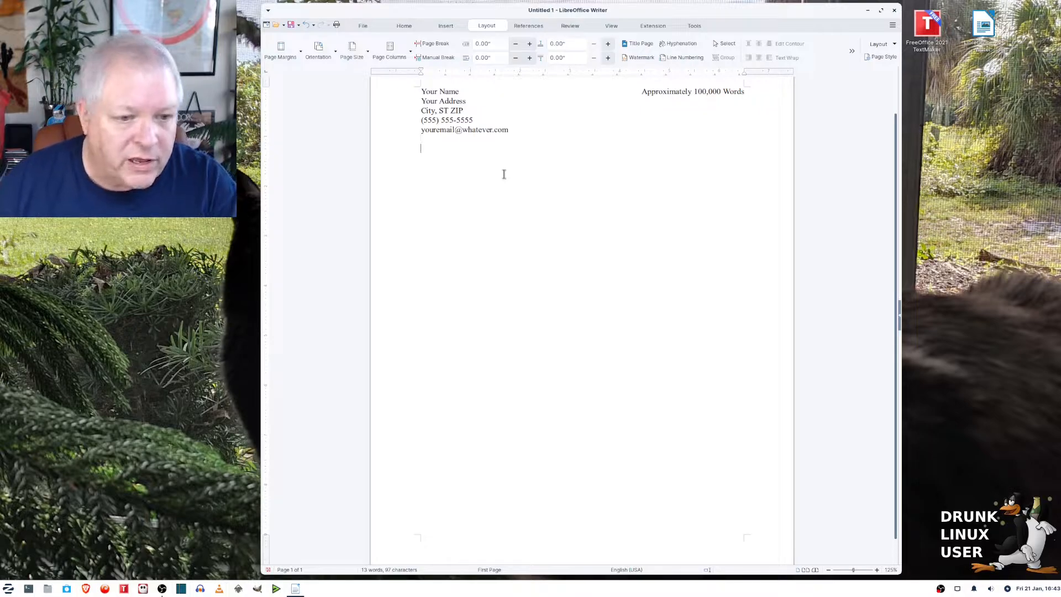
pyautogui.press('Return')
pyautogui.press('Return')
pyautogui.press('Return')
pyautogui.press('Return')
pyautogui.press('Return')
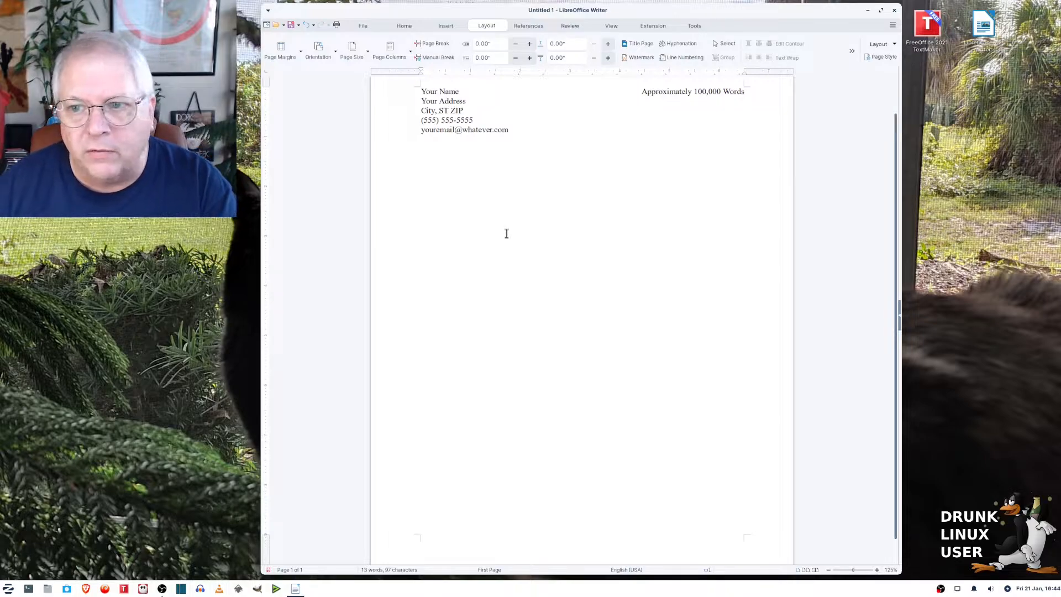
pyautogui.scroll(2, 507, 232)
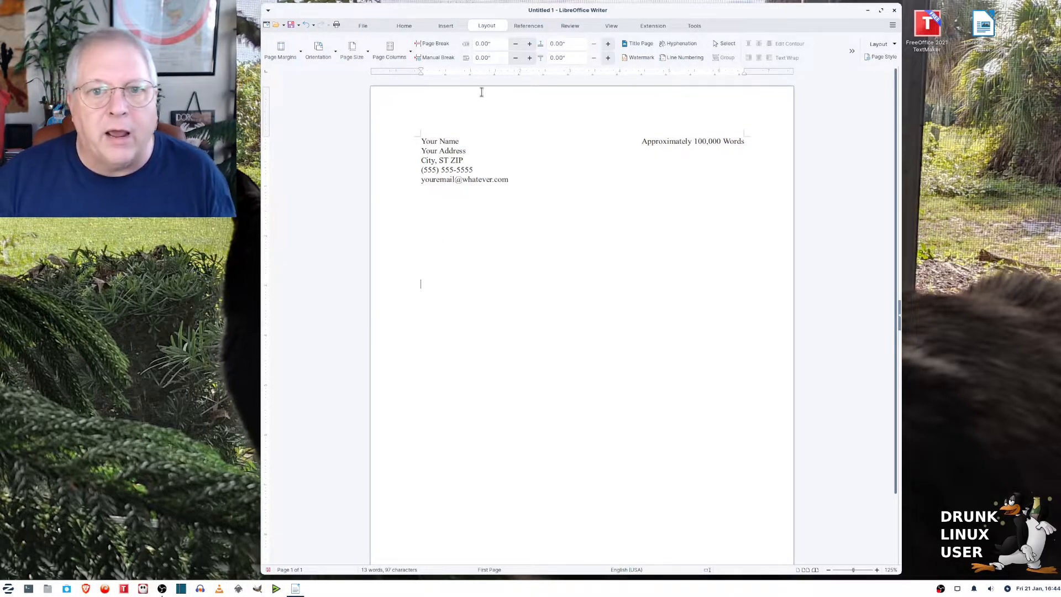
# Enter the centred title "My Masterpiece" and, one blank line below it, the byline "by: Your Name"
pyautogui.click(404, 25)
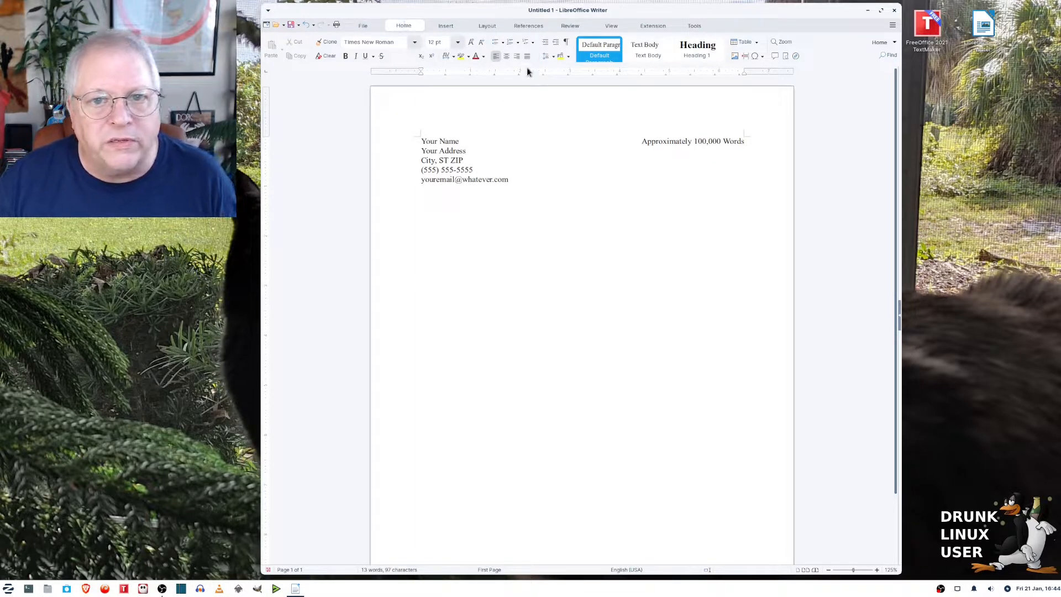
pyautogui.click(506, 56)
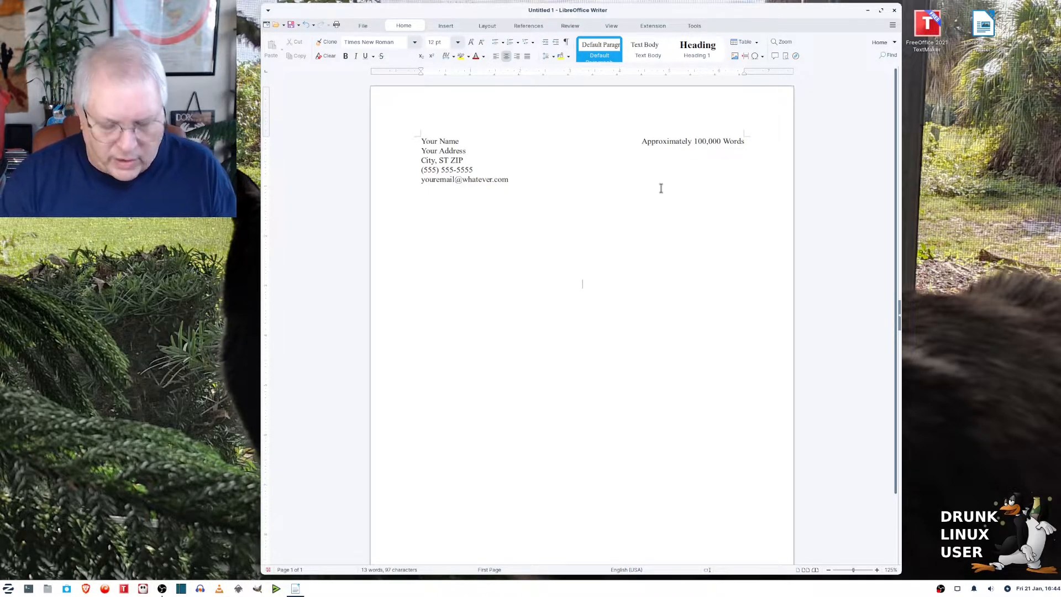
pyautogui.write('My Mas')
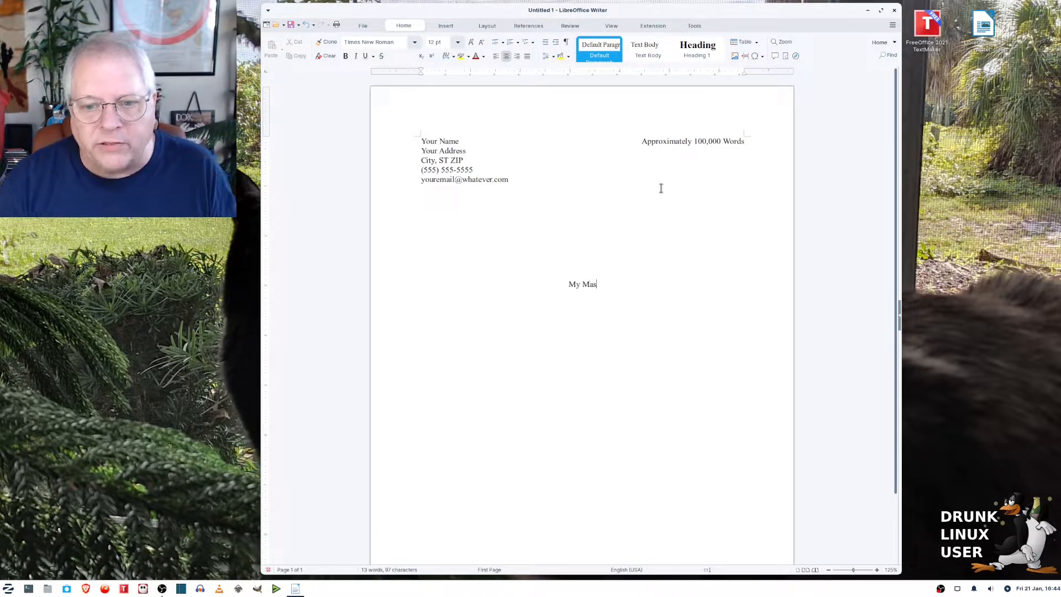
pyautogui.write('terpiece')
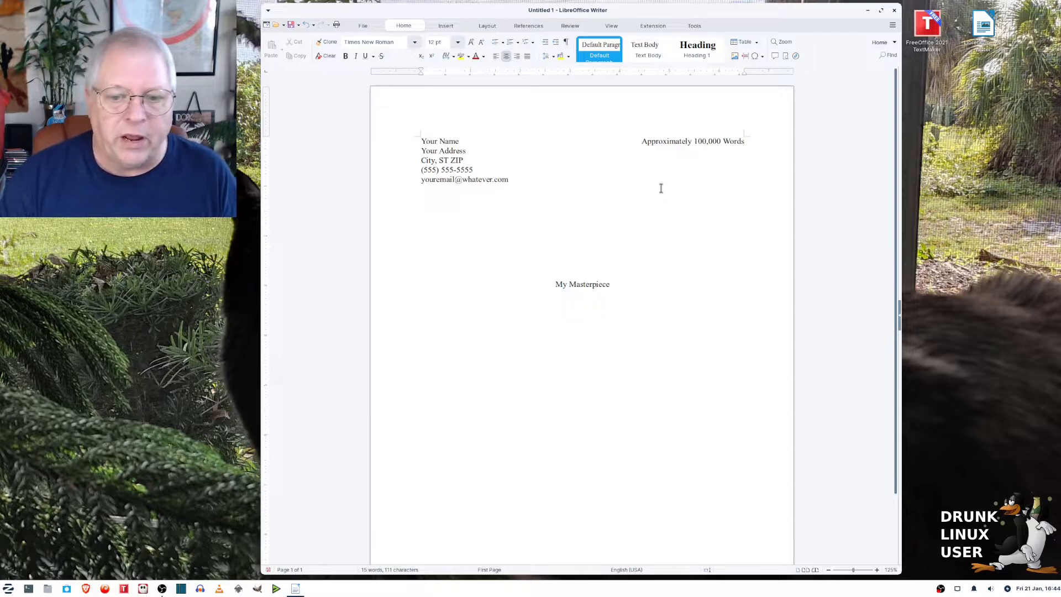
pyautogui.press('Return')
pyautogui.press('Return')
pyautogui.write('by:')
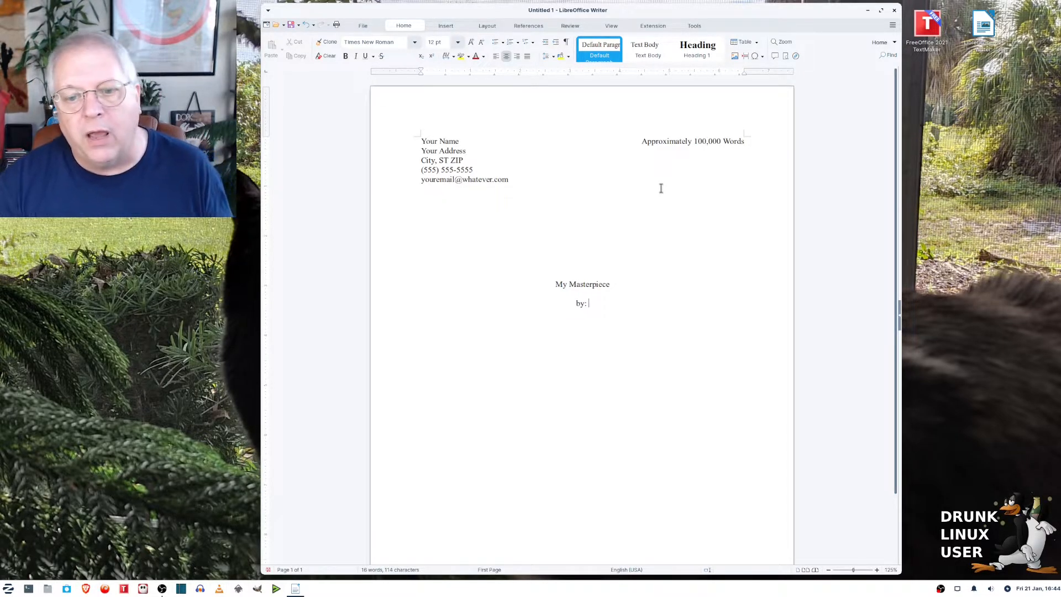
pyautogui.write(' Your Name')
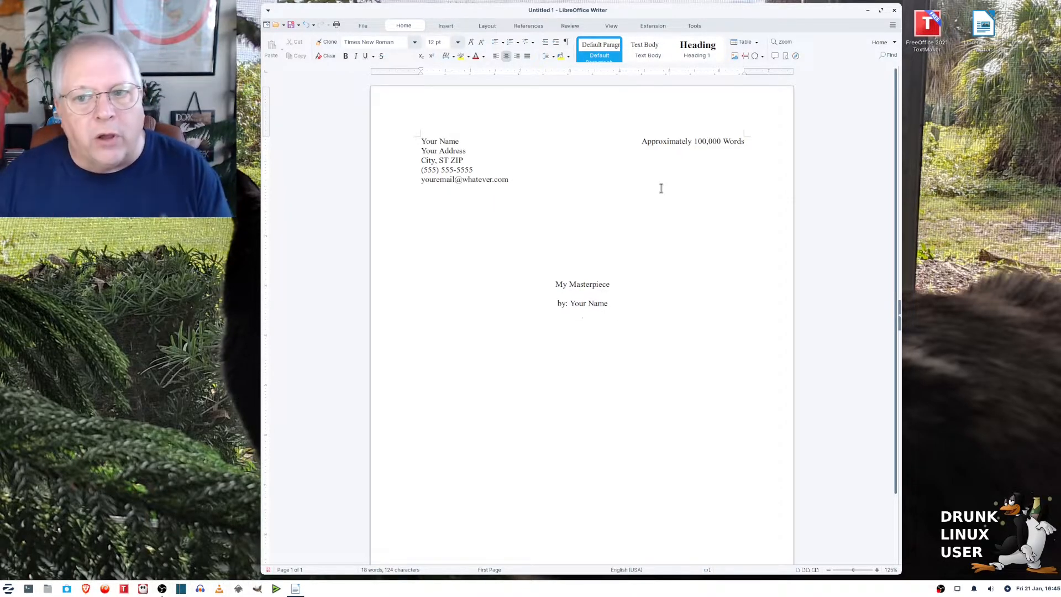
# Insert a page break below the byline to start the second page
pyautogui.scroll(-3, 722, 249)
pyautogui.scroll(3, 723, 249)
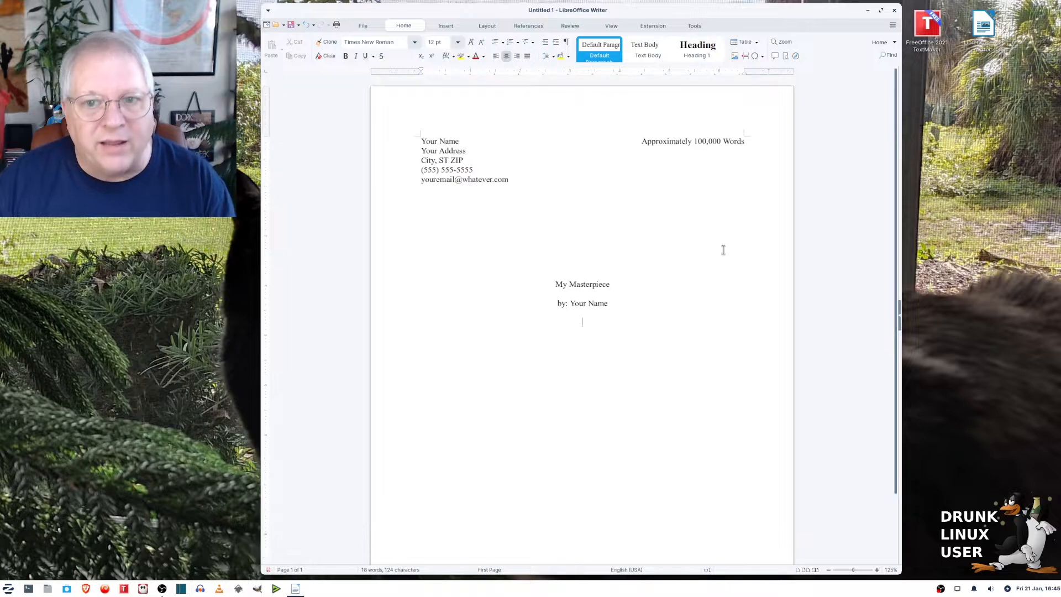
pyautogui.scroll(-3, 702, 252)
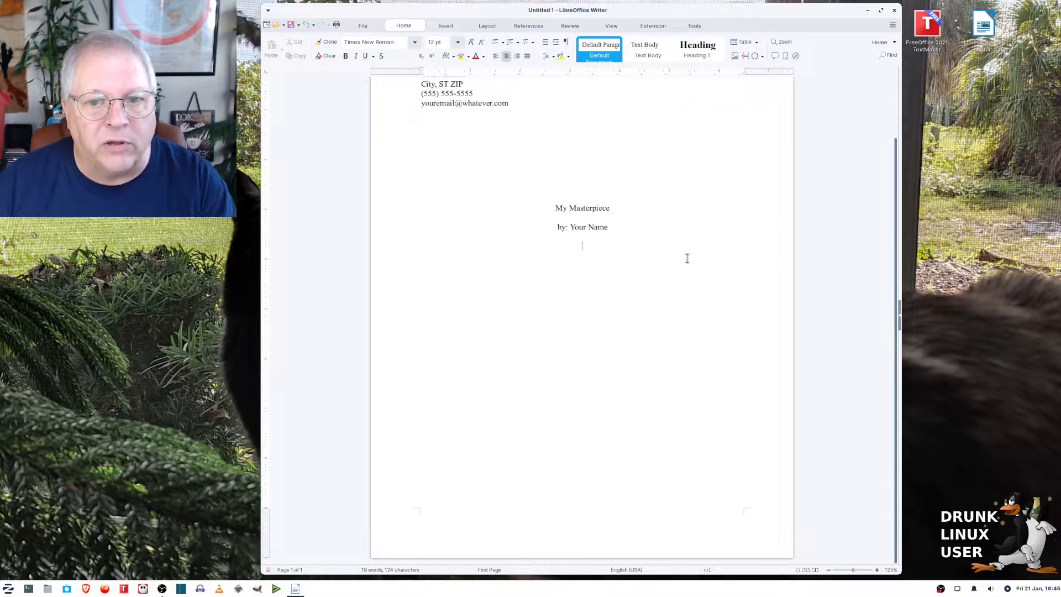
pyautogui.scroll(3, 686, 258)
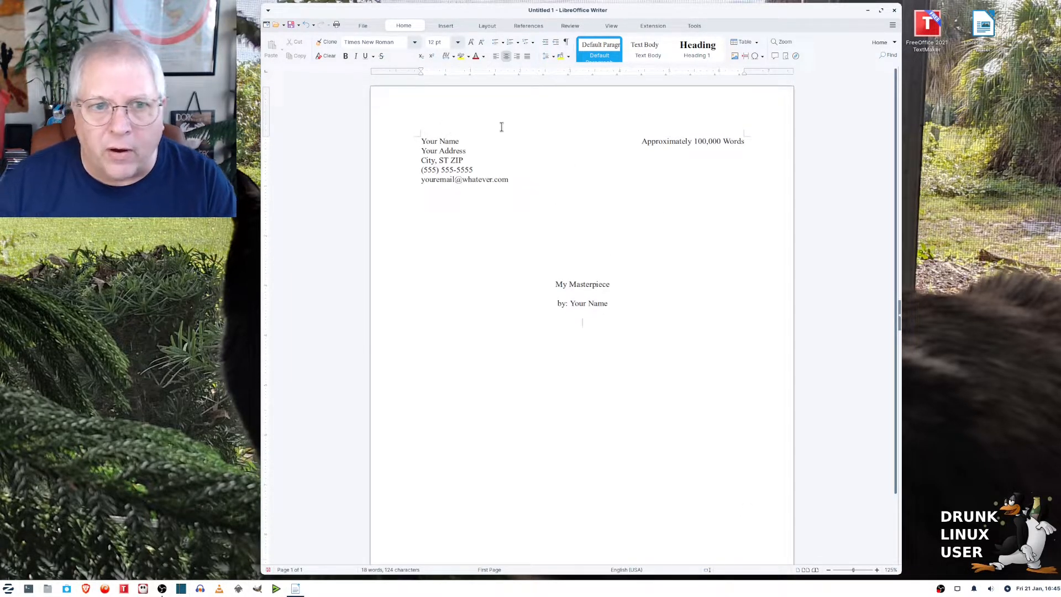
pyautogui.click(447, 26)
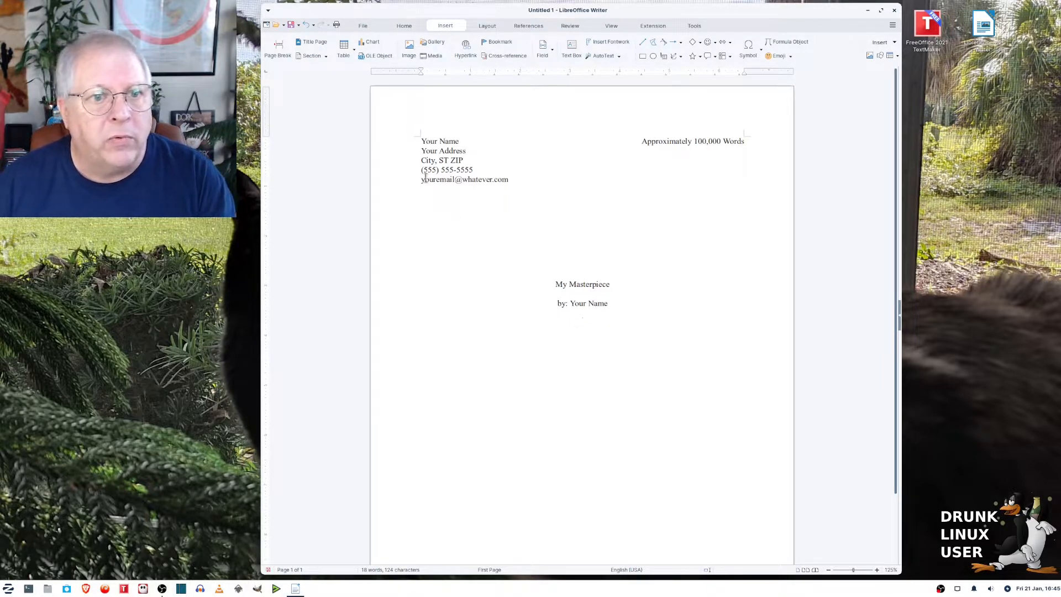
pyautogui.click(280, 49)
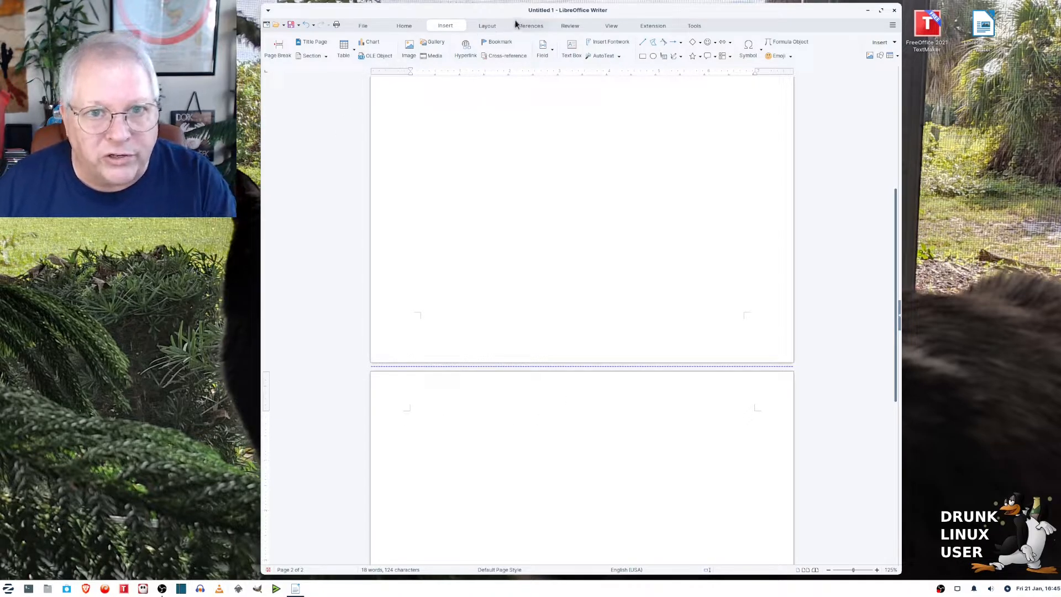
# Set the second page's custom left, right, top and bottom margins to 1.00"
pyautogui.click(487, 26)
pyautogui.click(298, 53)
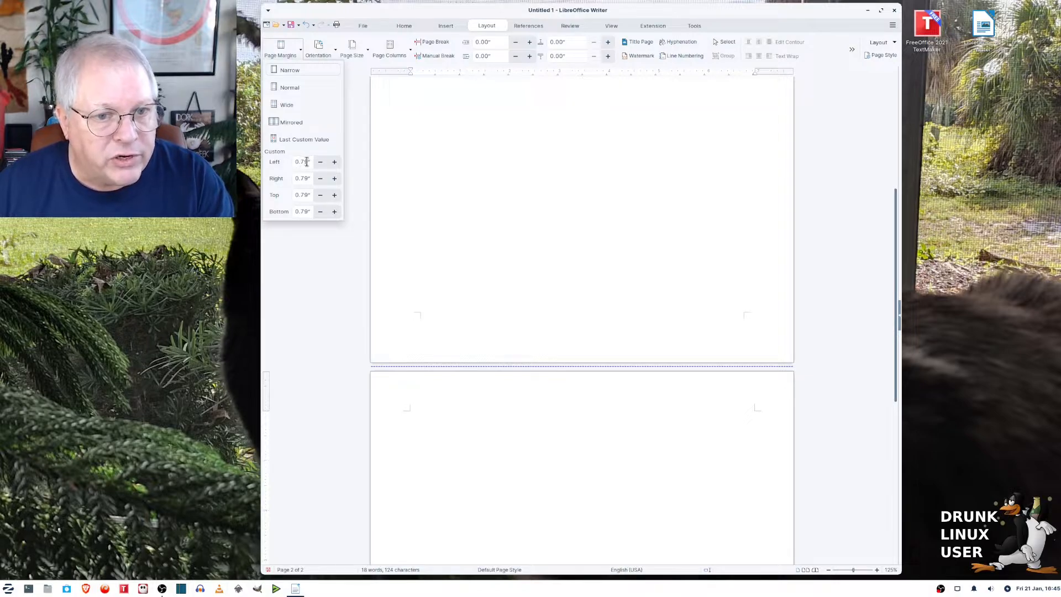
pyautogui.moveTo(306, 161); pyautogui.dragTo(290, 161)
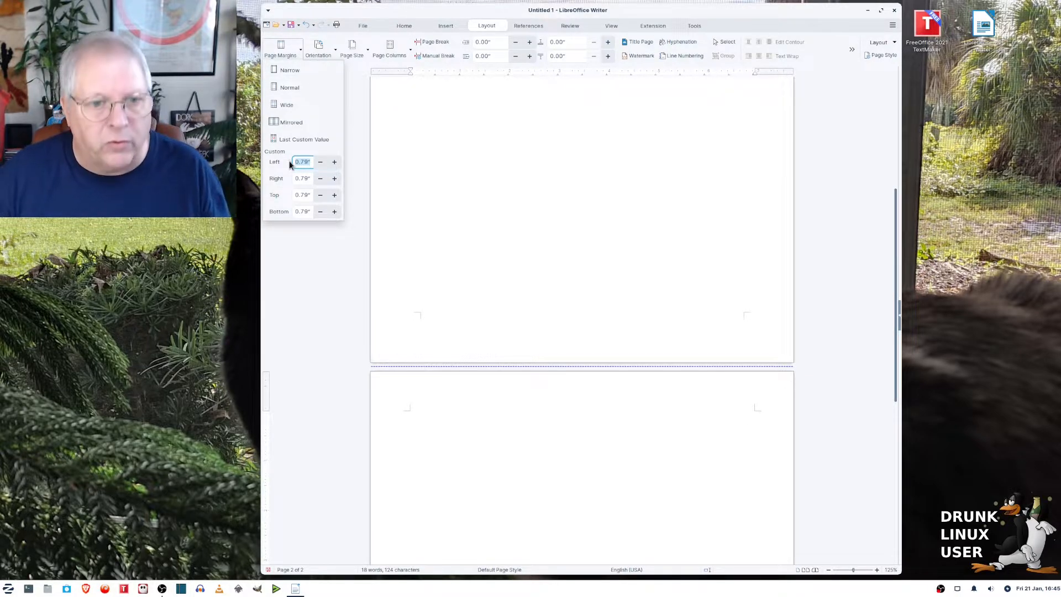
pyautogui.write('1')
pyautogui.press('Tab')
pyautogui.write('1')
pyautogui.press('Tab')
pyautogui.write('1')
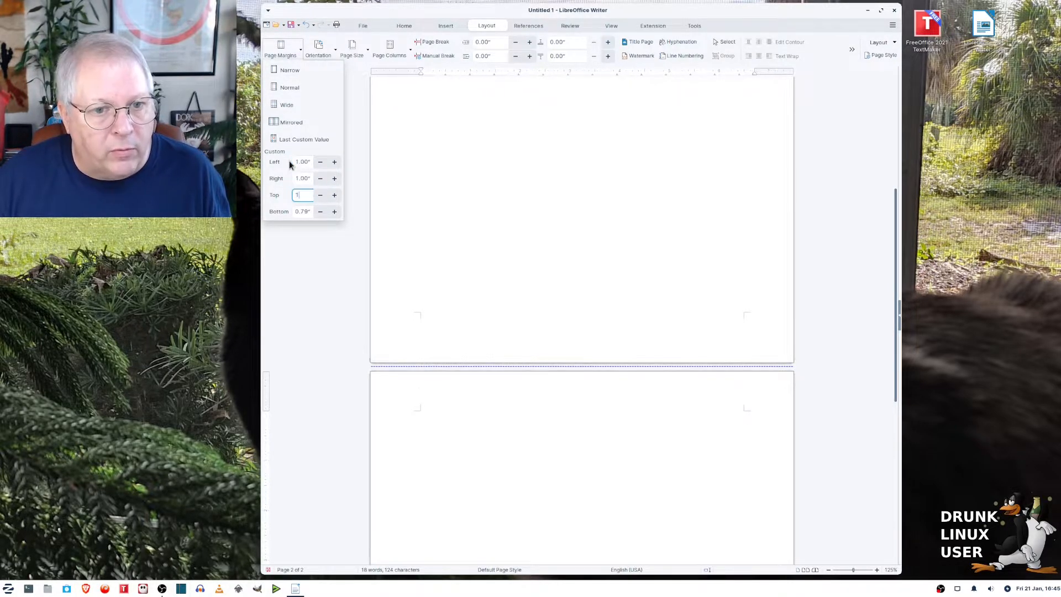
pyautogui.press('Tab')
pyautogui.write('1')
pyautogui.press('Tab')
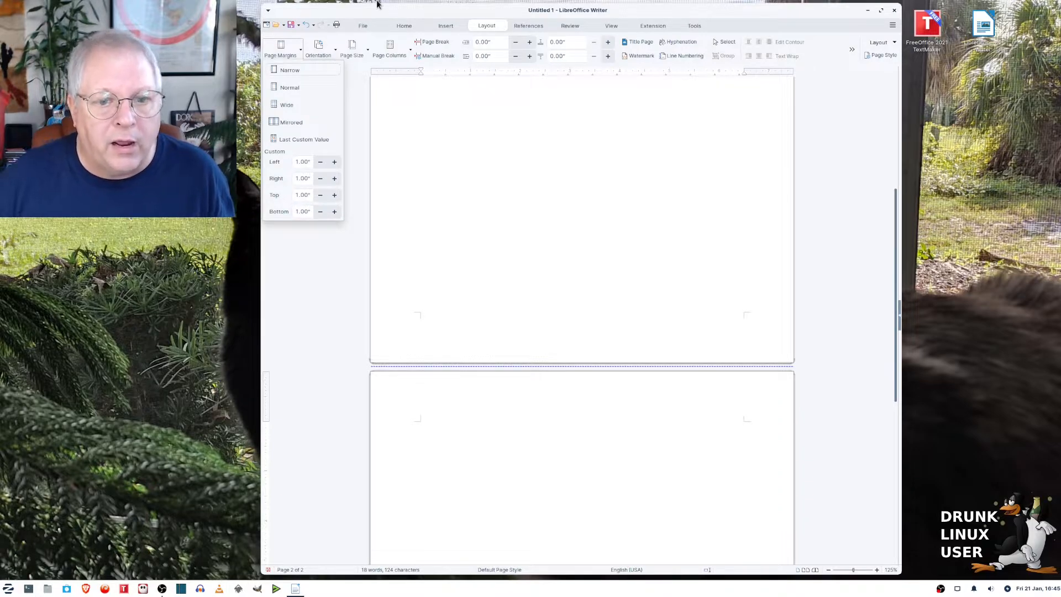
pyautogui.click(520, 460)
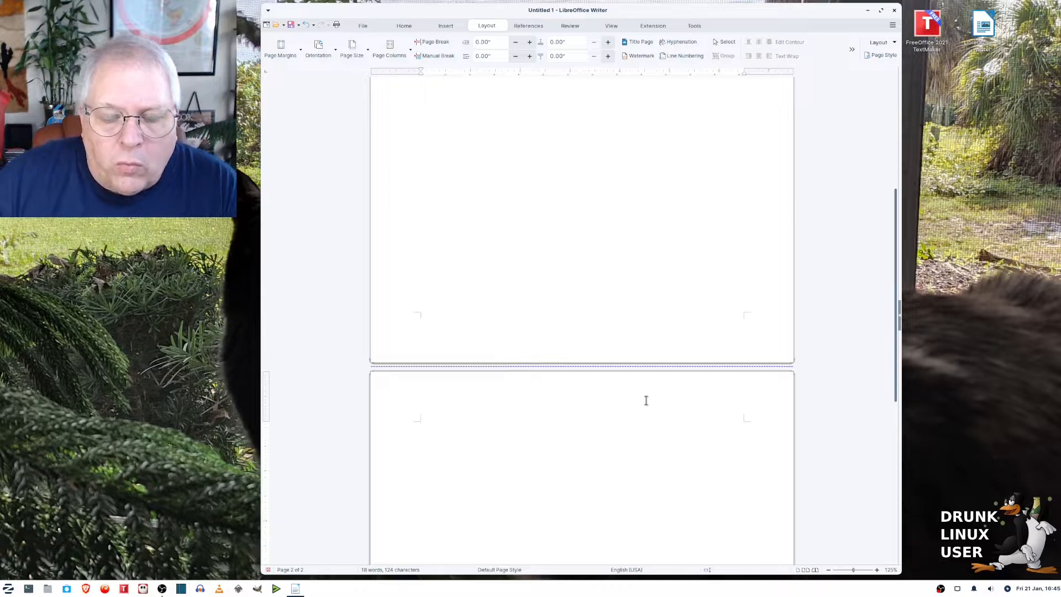
# Add a header to the second page's Default Page Style and align its paragraph to the right
pyautogui.moveTo(646, 398)
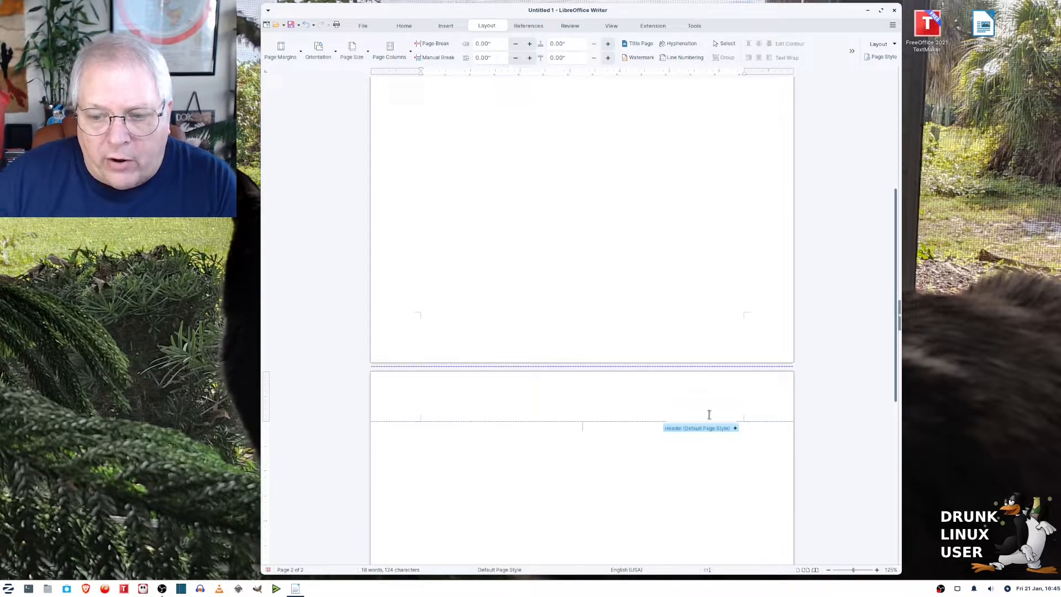
pyautogui.click(735, 427)
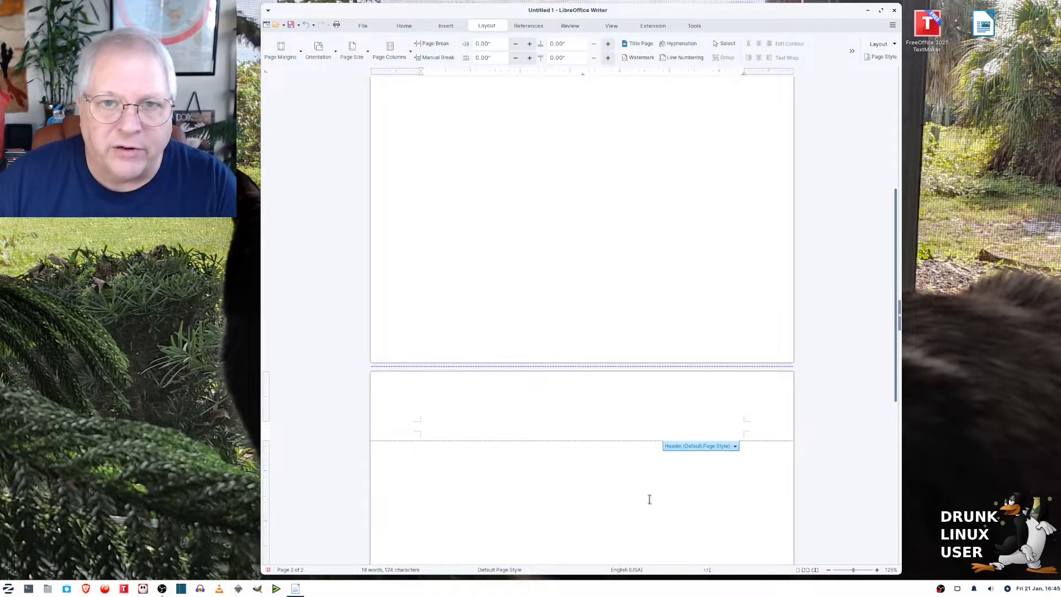
pyautogui.click(399, 26)
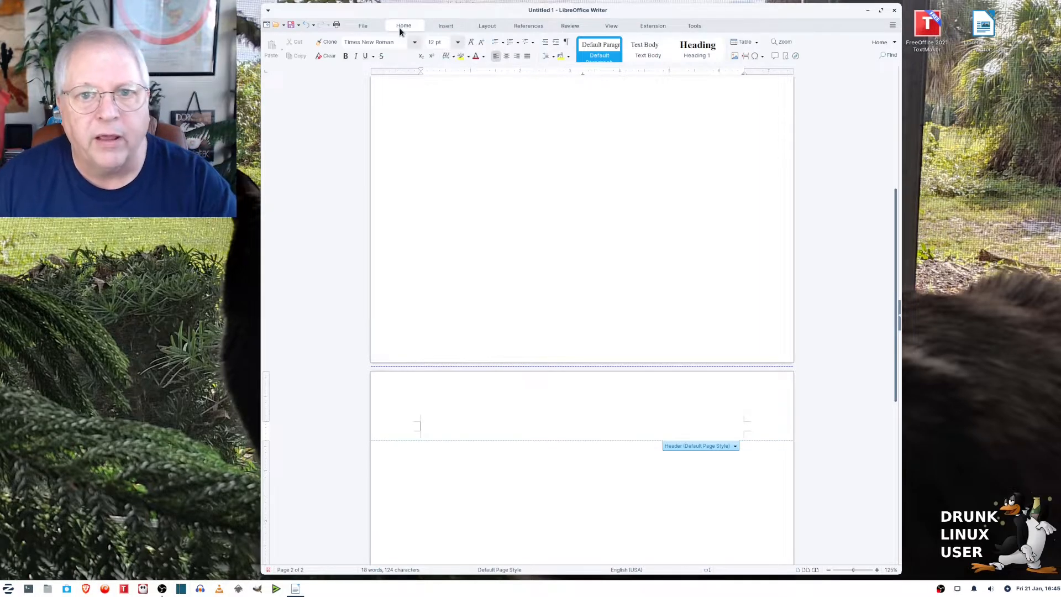
pyautogui.click(516, 56)
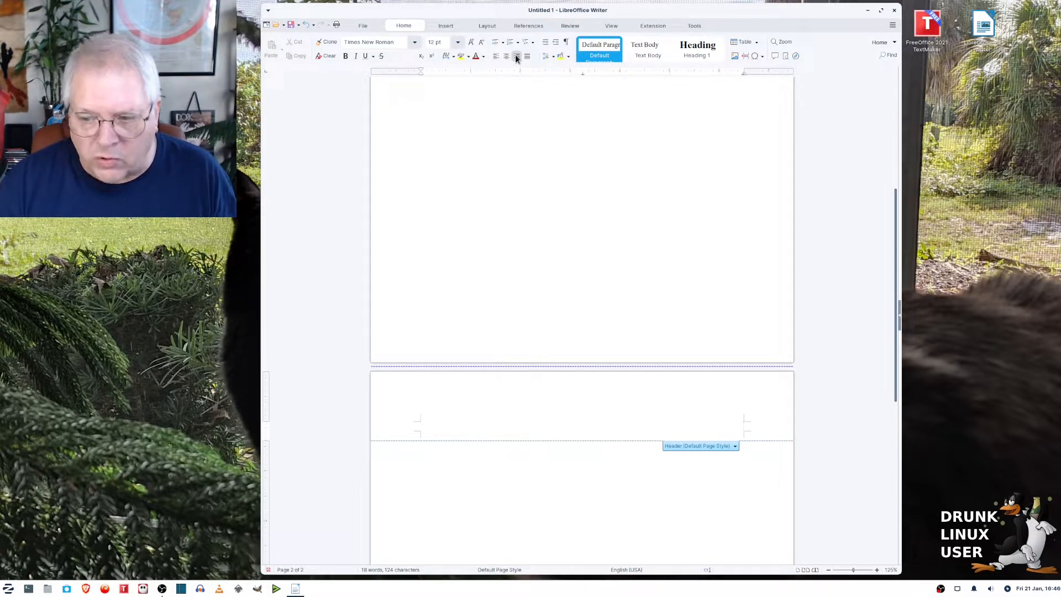
# Enter "Name / Masterpiece / Page" as the header text
pyautogui.write('Name')
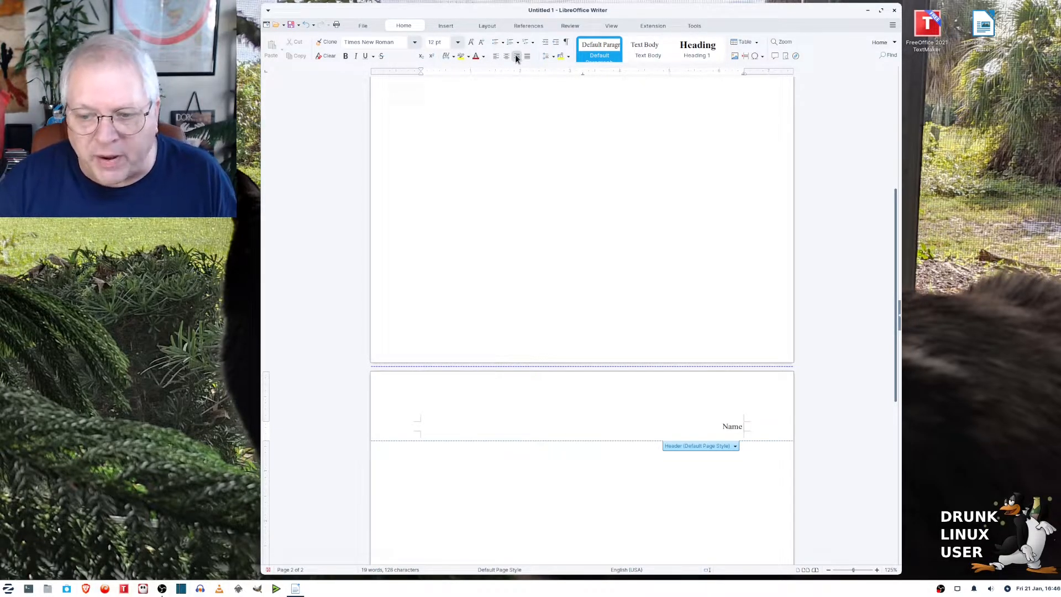
pyautogui.write(' /')
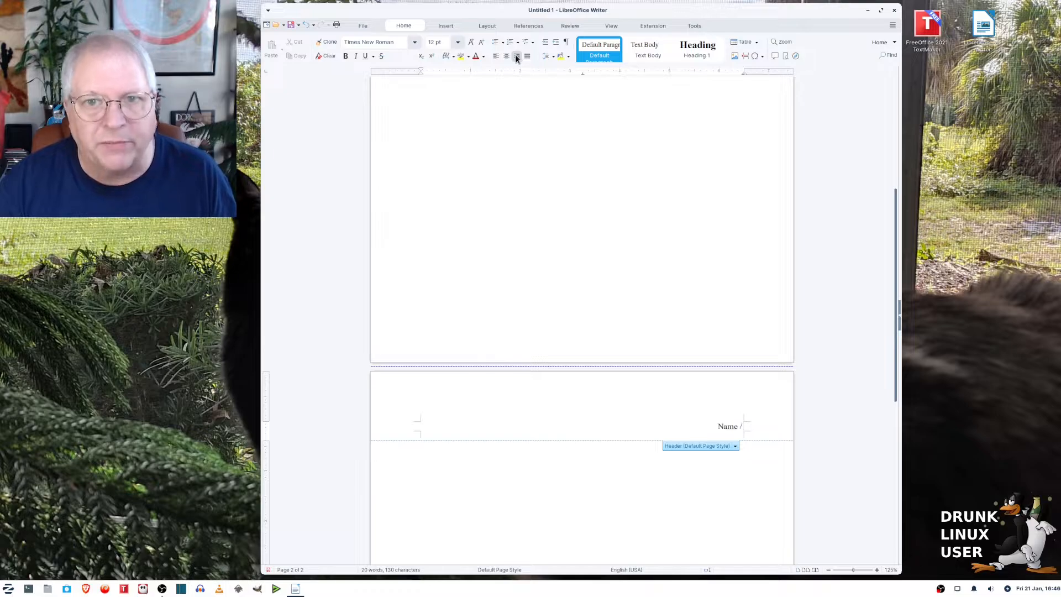
pyautogui.write(' Ma')
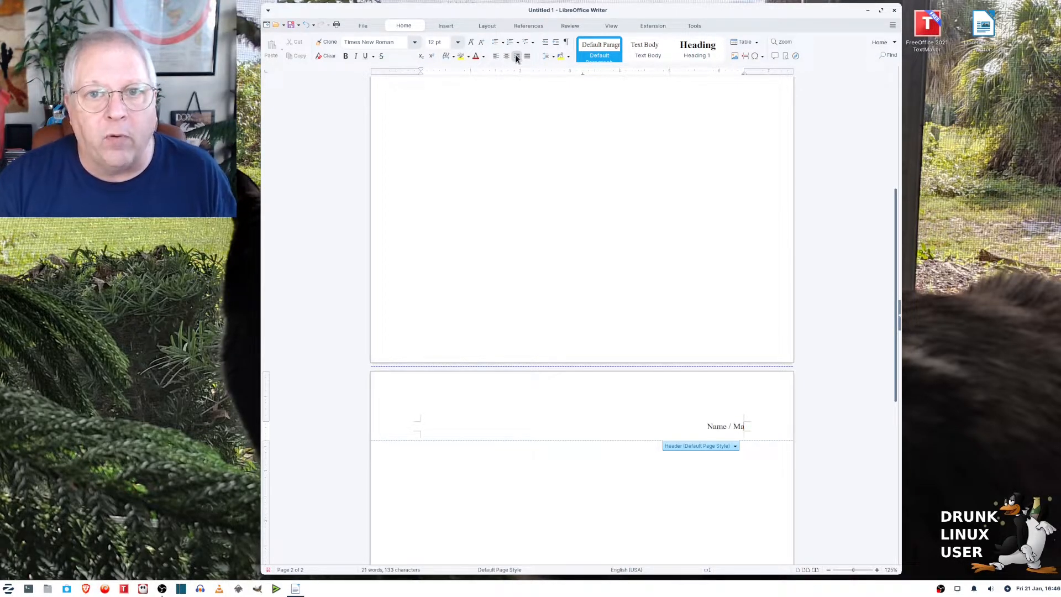
pyautogui.write('sterpiece')
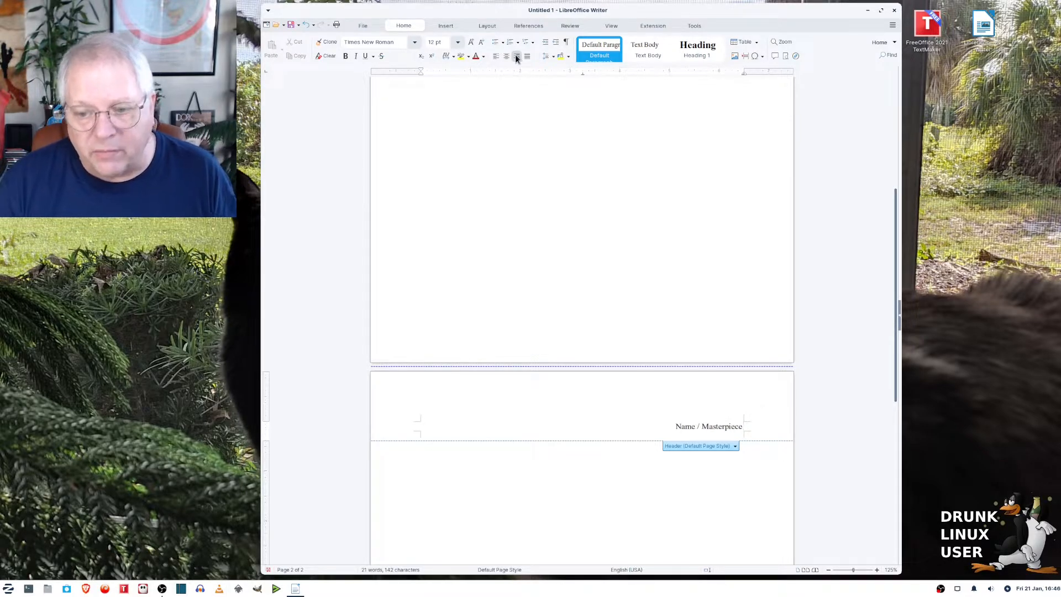
pyautogui.write(' /')
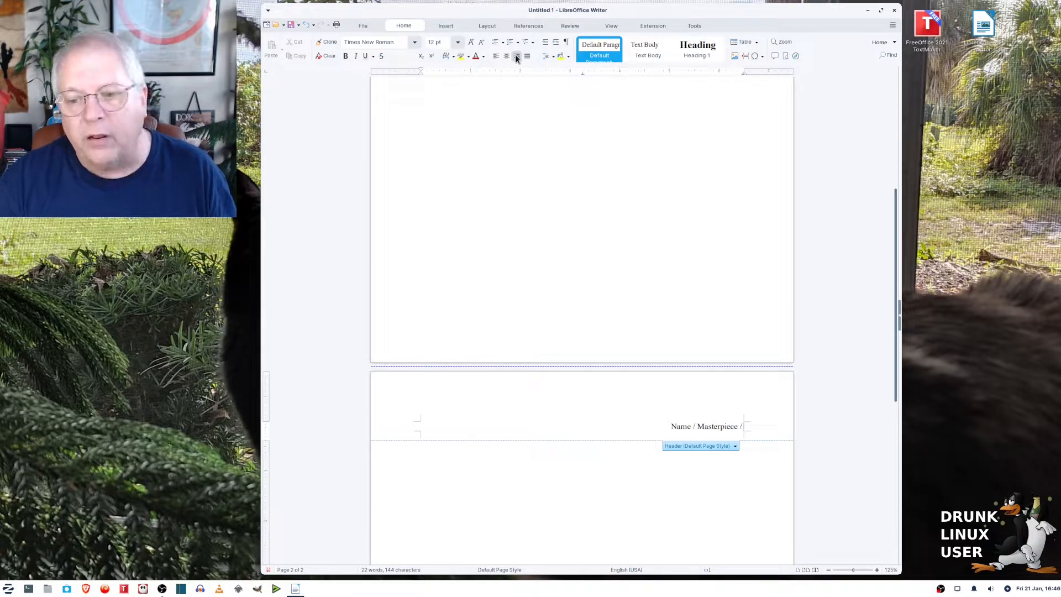
pyautogui.write(' Page')
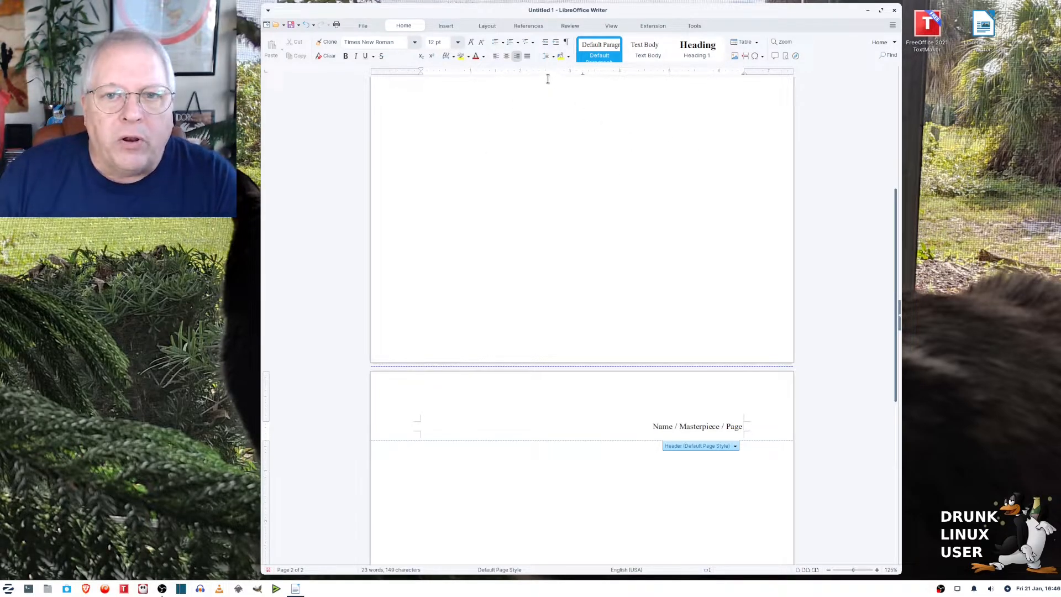
# Insert an automatic page number field after "Page" in the header
pyautogui.click(446, 26)
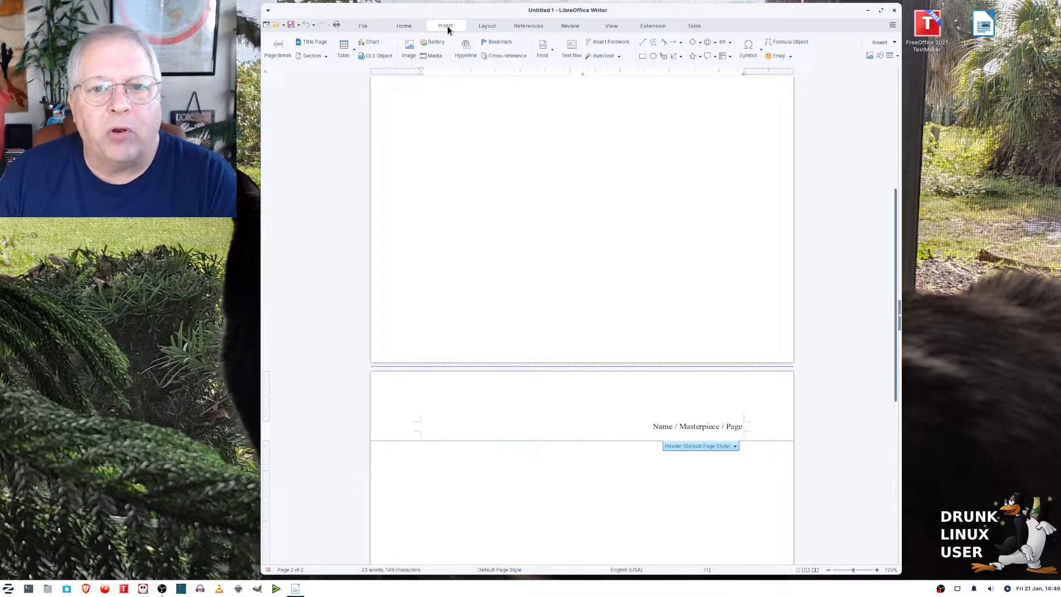
pyautogui.click(554, 50)
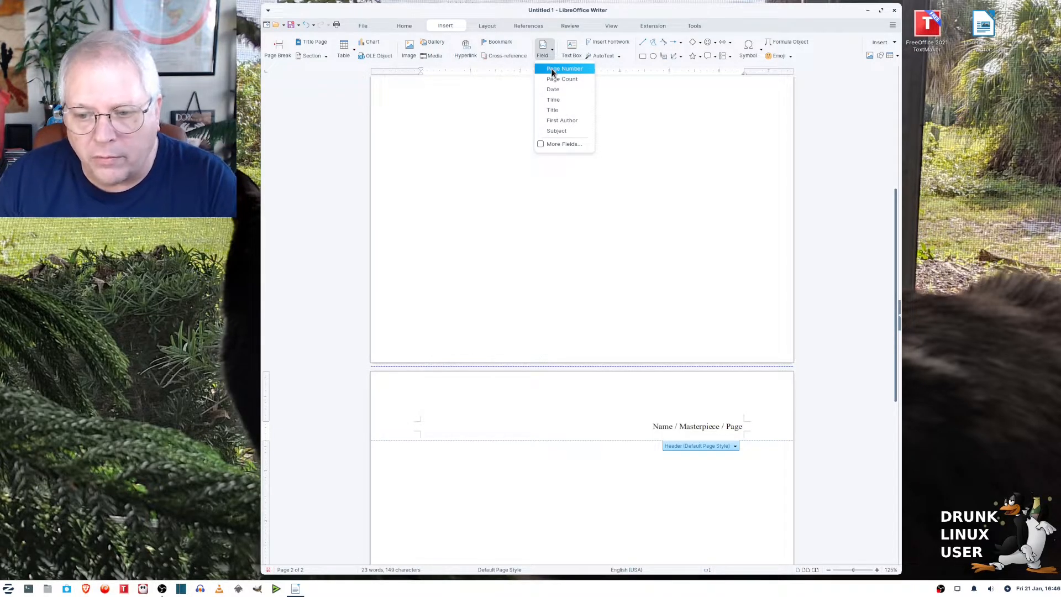
pyautogui.click(552, 68)
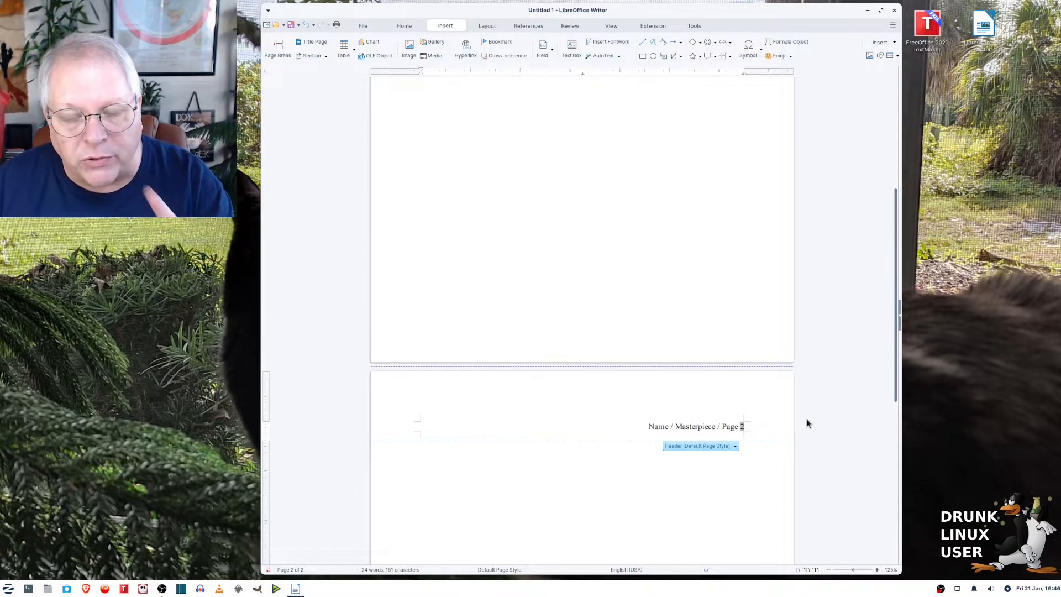
# Convert the existing first page to a title page and reset page numbering to 1 after it
pyautogui.click(624, 227)
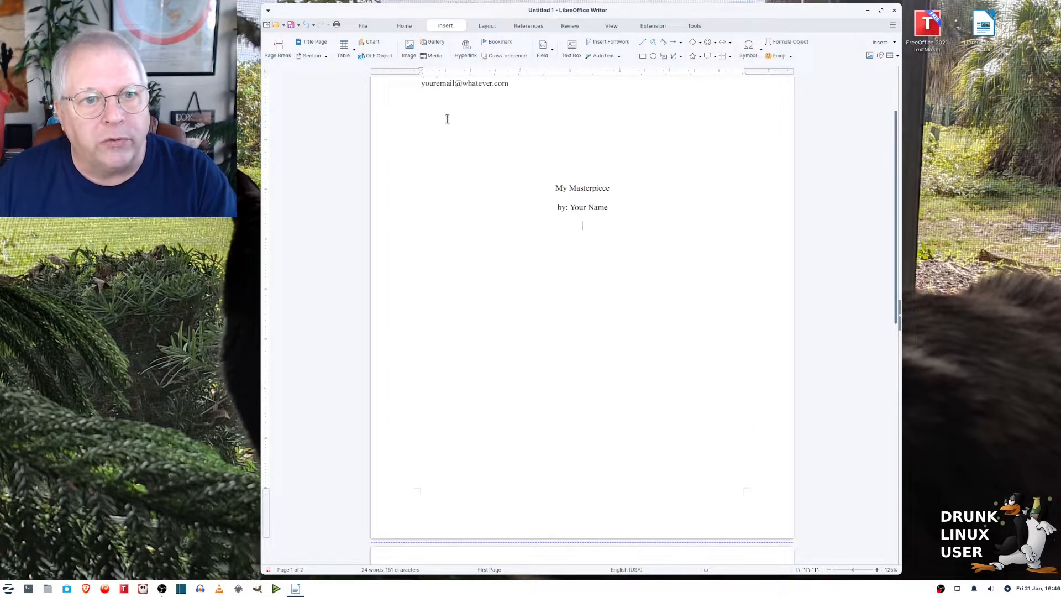
pyautogui.click(309, 43)
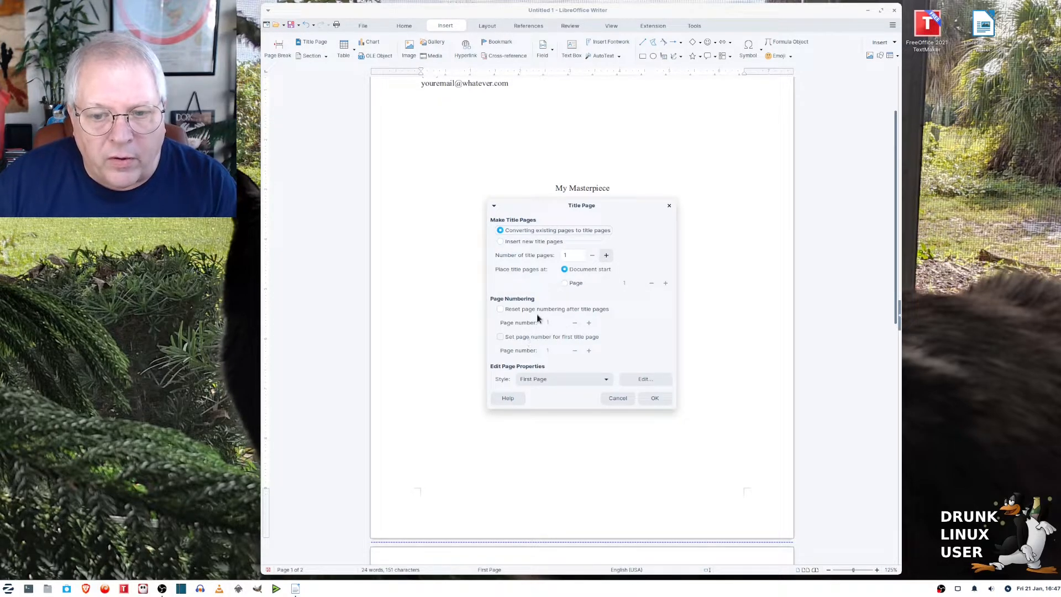
pyautogui.click(518, 311)
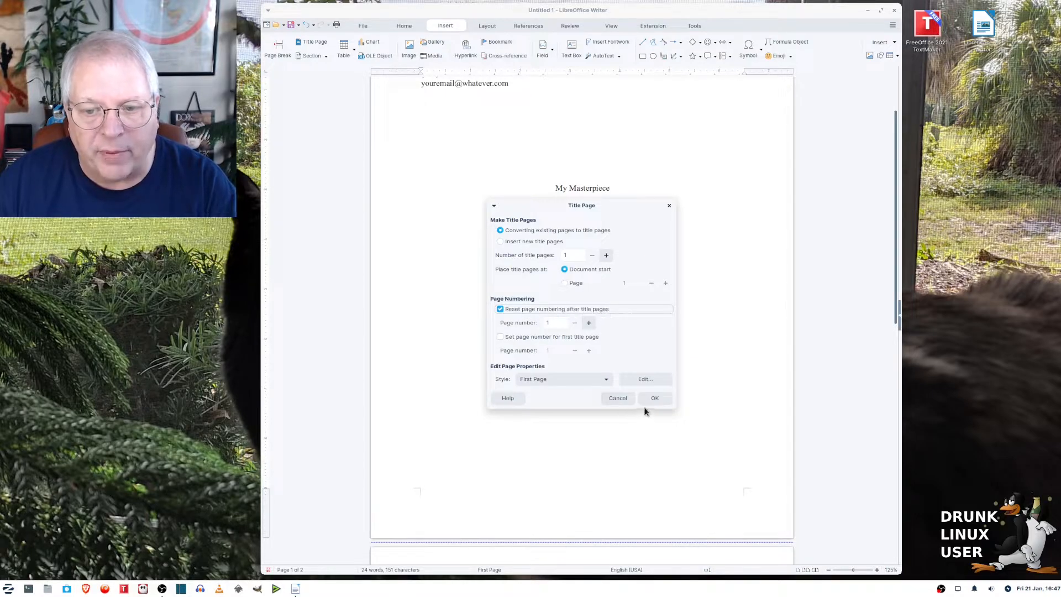
pyautogui.click(662, 399)
# Insert a page break in the body of the page numbered 1 and check the following page's header number
pyautogui.scroll(-5, 666, 392)
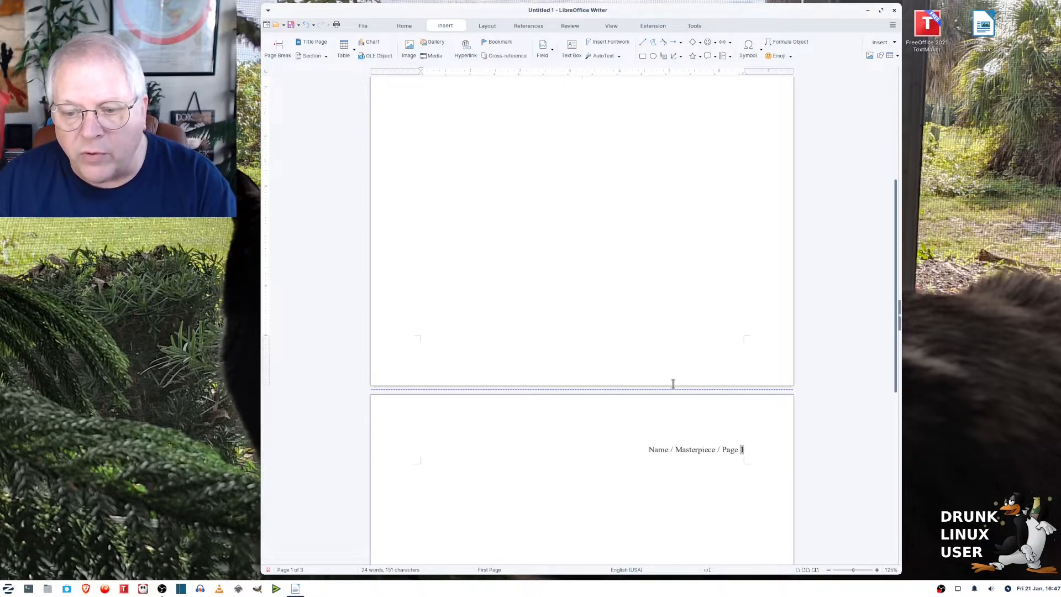
pyautogui.scroll(-2, 765, 464)
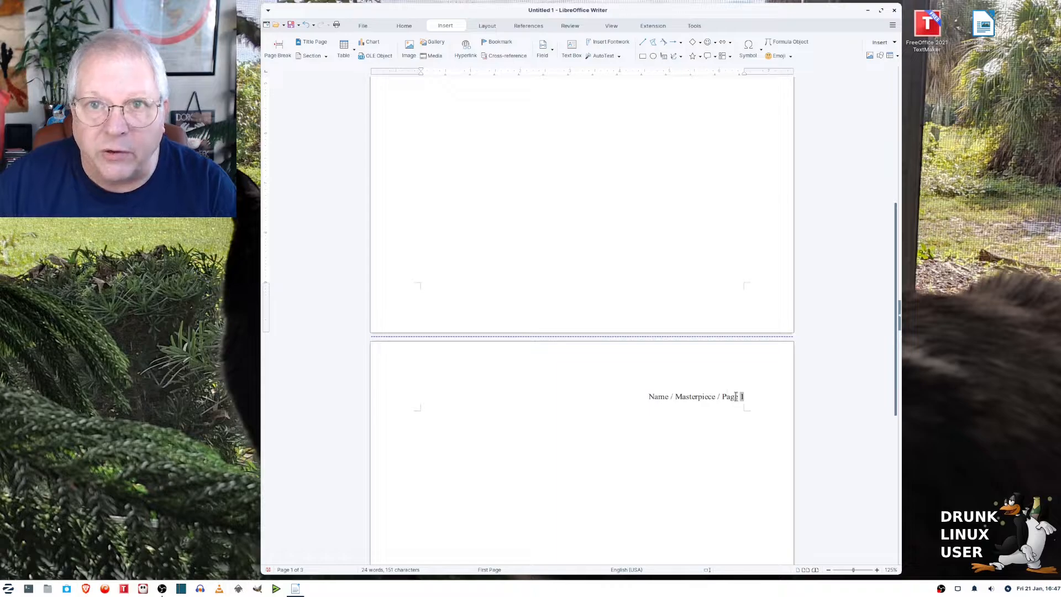
pyautogui.scroll(-7, 767, 400)
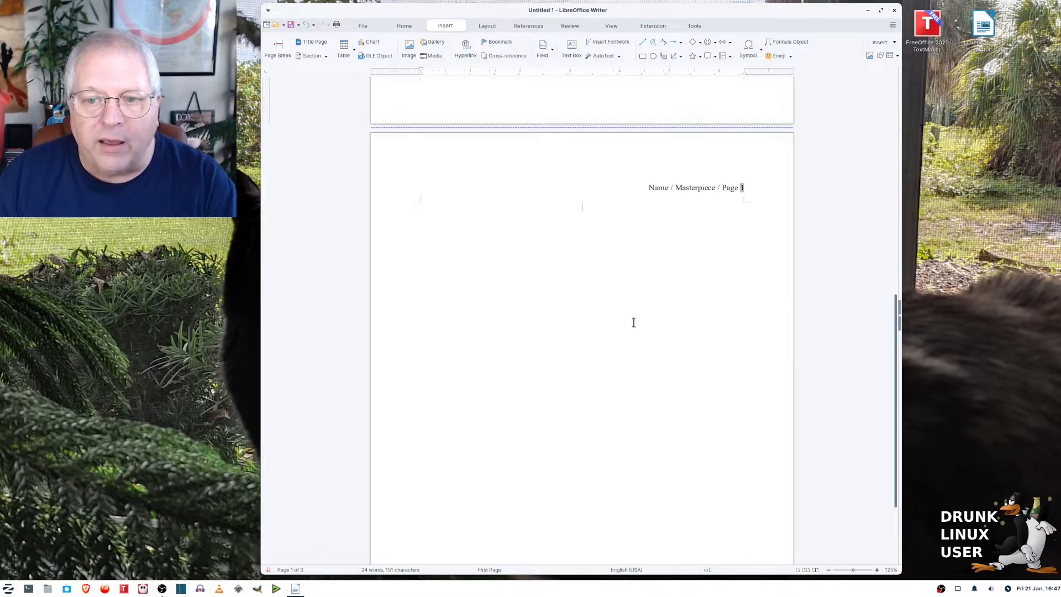
pyautogui.rightClick(530, 267)
pyautogui.press('Escape')
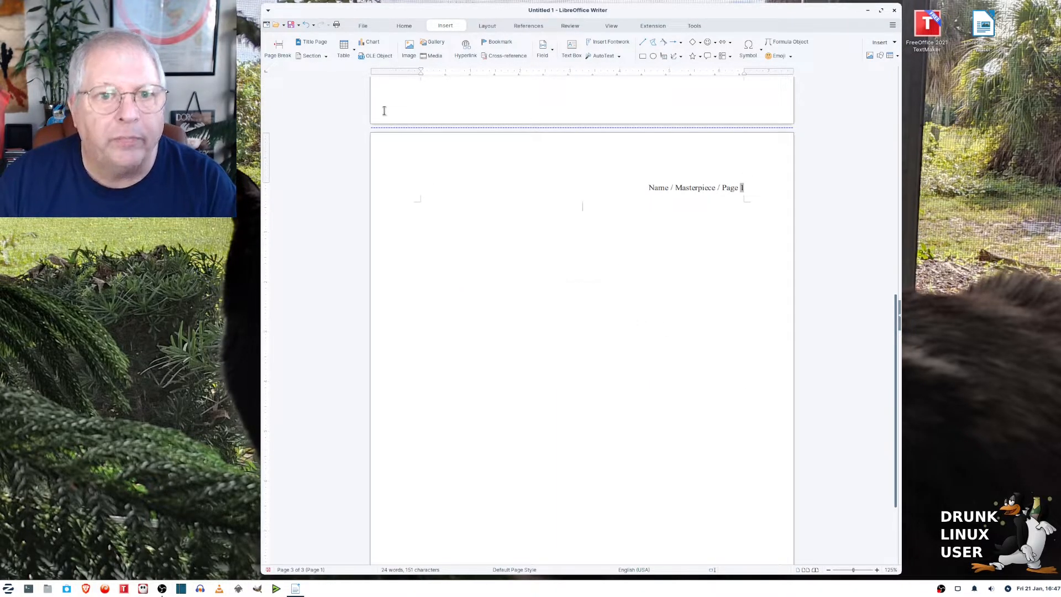
pyautogui.click(279, 50)
pyautogui.scroll(-2, 553, 276)
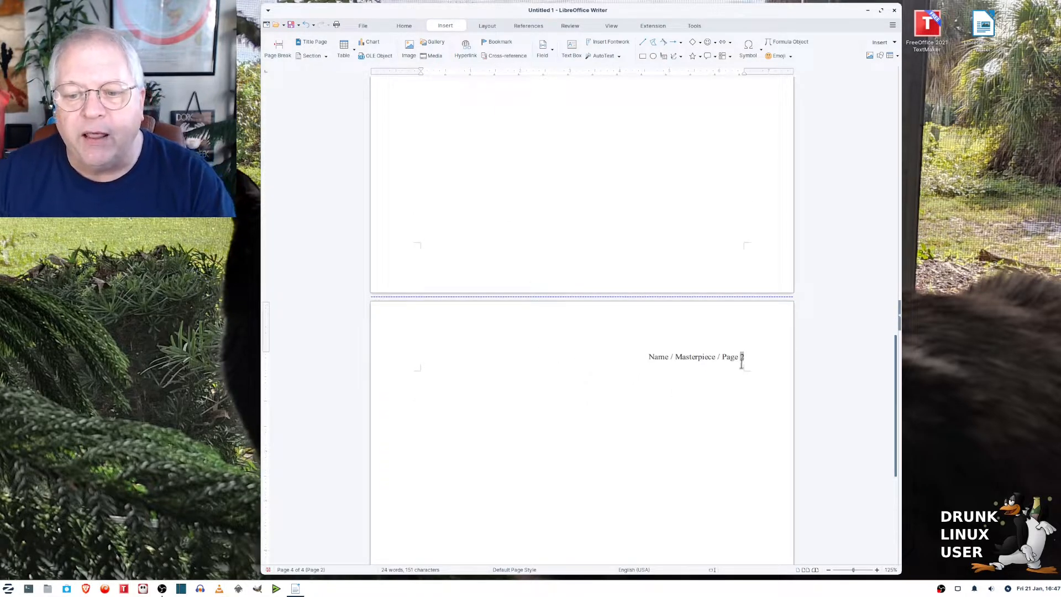
pyautogui.scroll(-1, 807, 376)
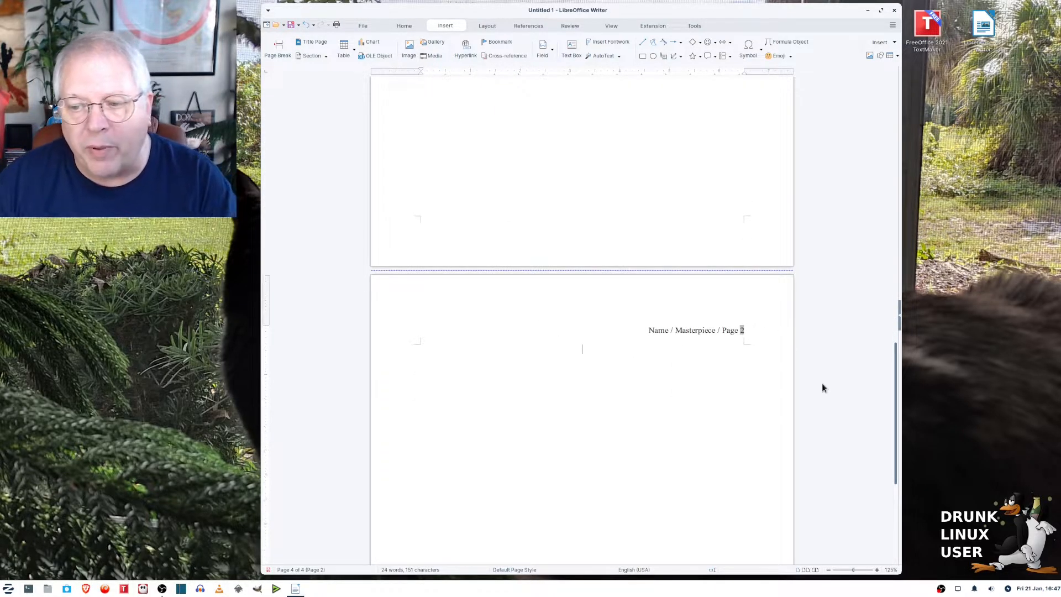
# Enter the centred heading "CHAPTER 1" about a third of the way down the page numbered 1
pyautogui.scroll(-8, 822, 388)
pyautogui.scroll(15, 822, 395)
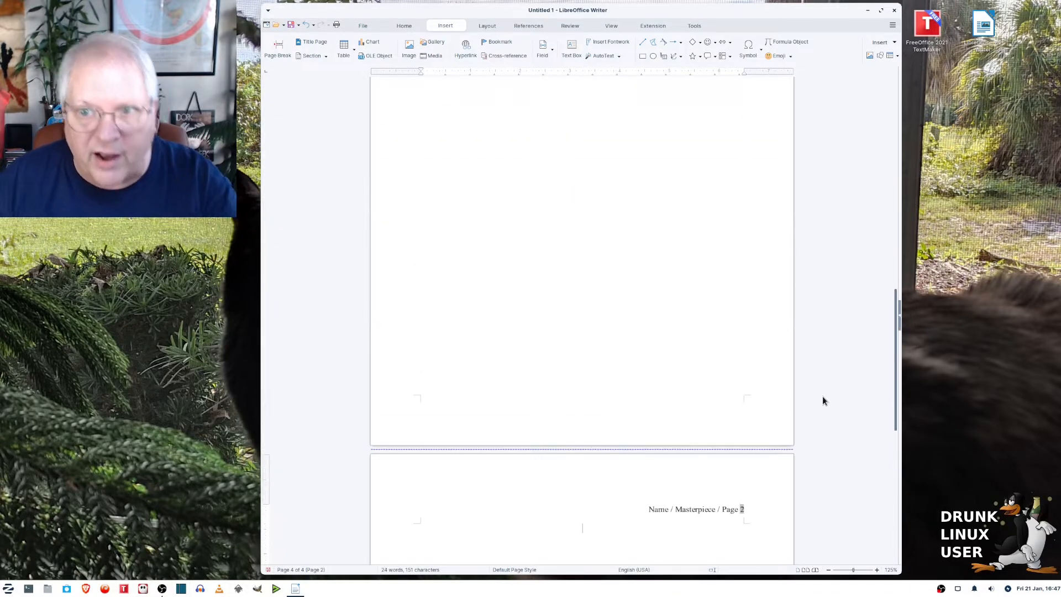
pyautogui.scroll(-10, 823, 396)
pyautogui.scroll(5, 802, 386)
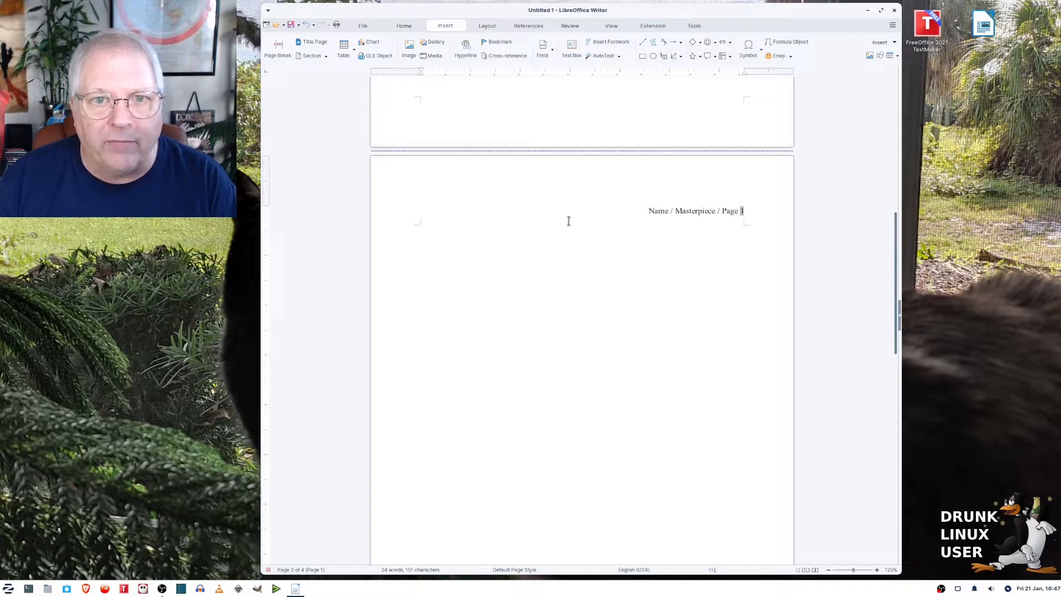
pyautogui.click(403, 25)
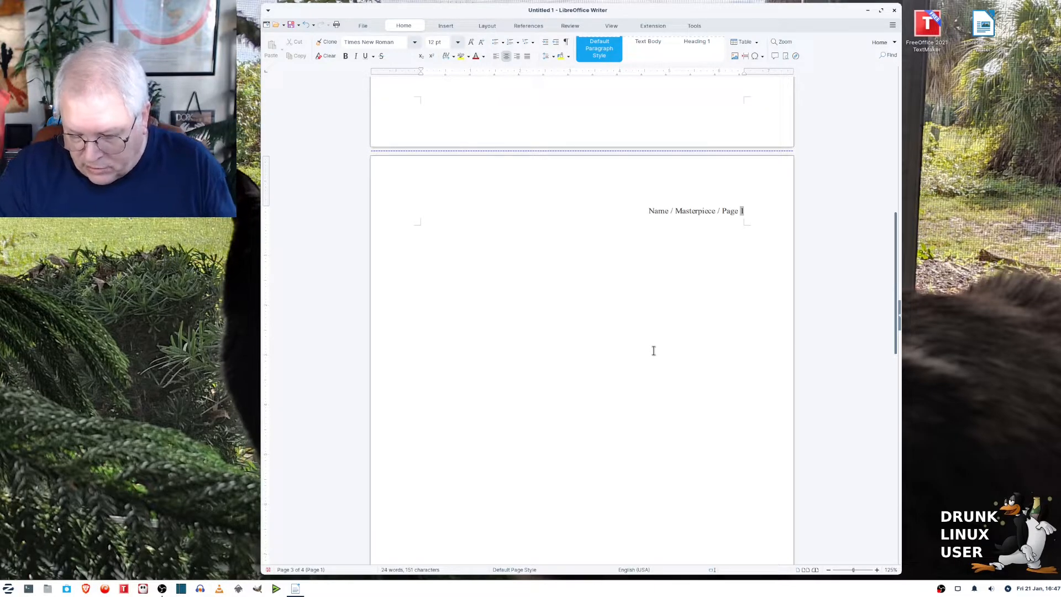
pyautogui.write('CHAPTER 1')
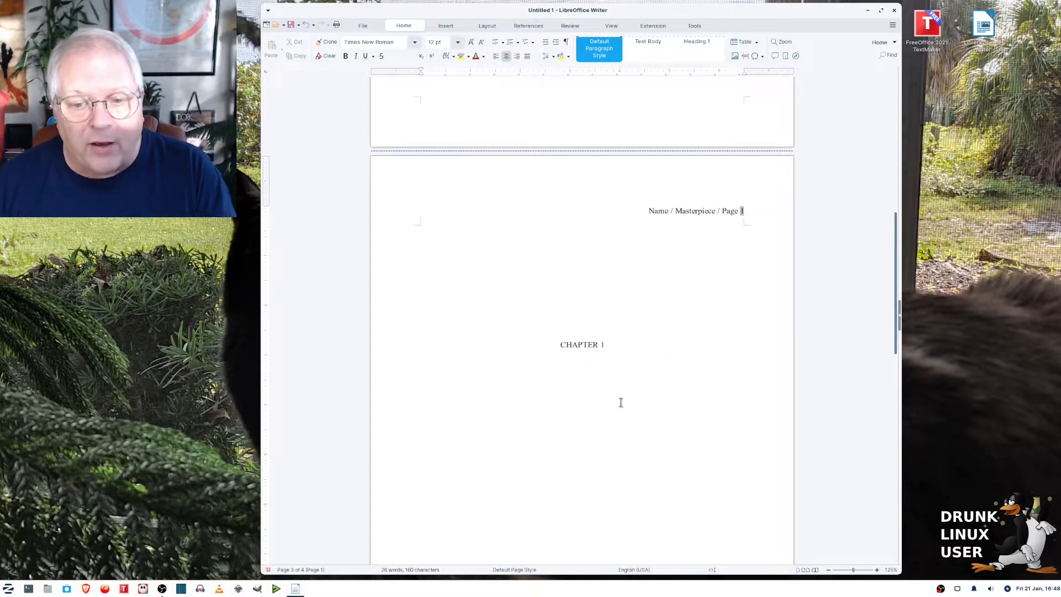
# Set the paragraph below the chapter heading to a 0.50" first-line indent and double line spacing
pyautogui.rightClick(540, 380)
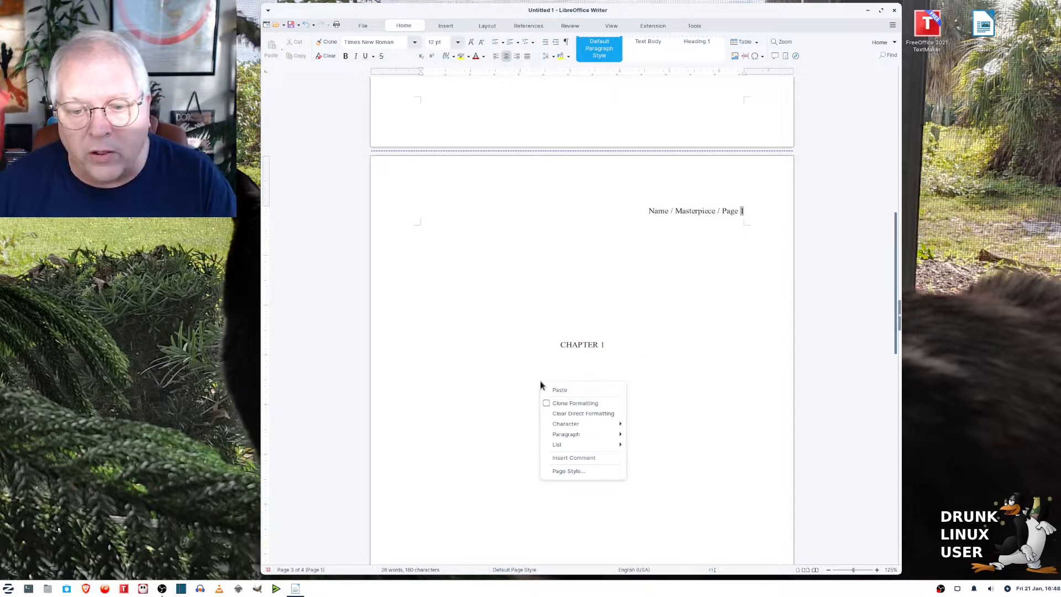
pyautogui.moveTo(584, 432)
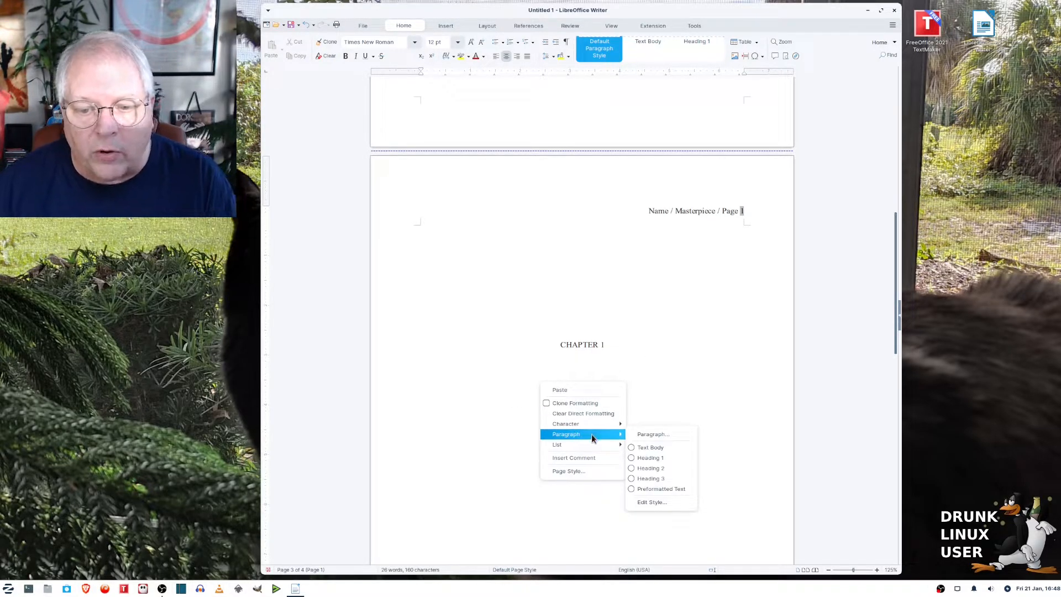
pyautogui.click(645, 435)
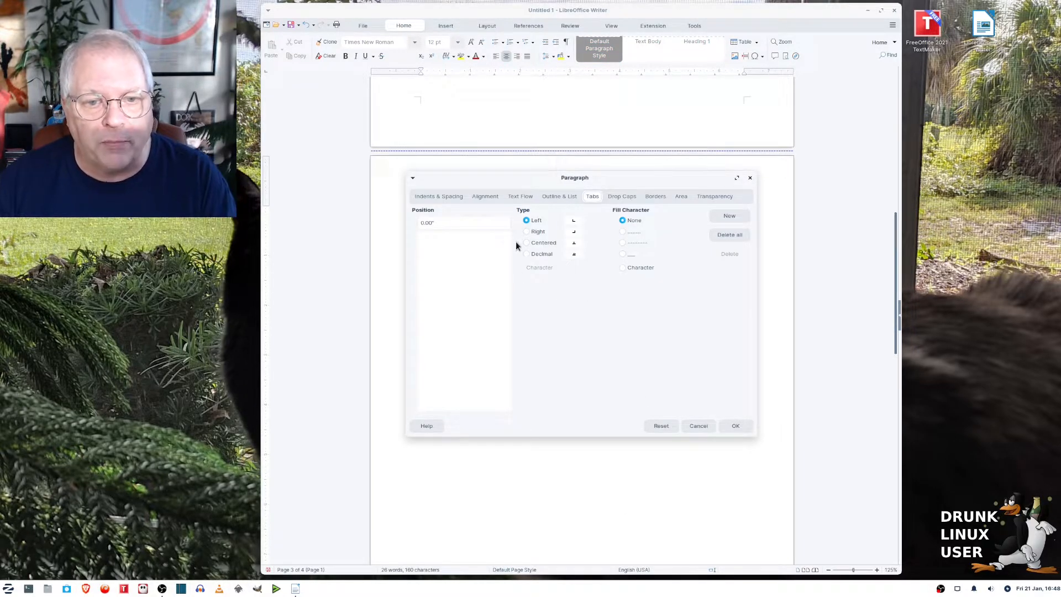
pyautogui.click(440, 197)
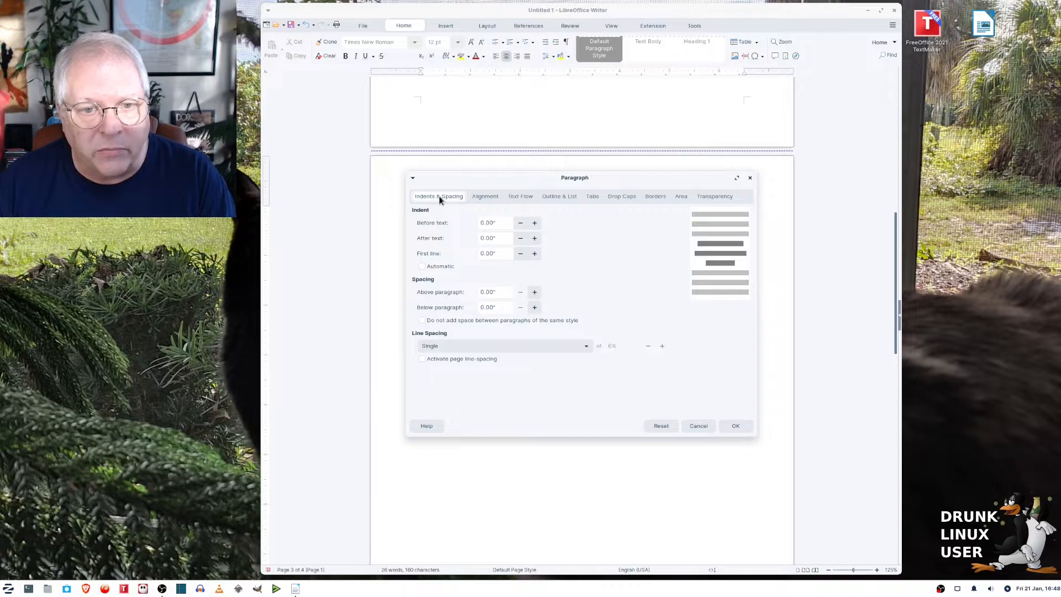
pyautogui.click(490, 255)
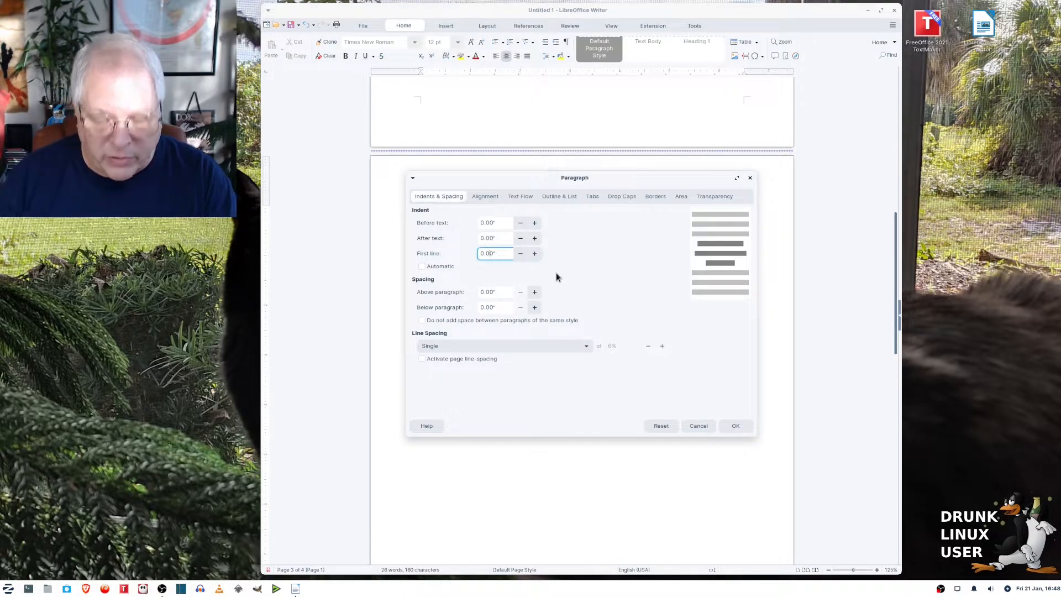
pyautogui.write('5')
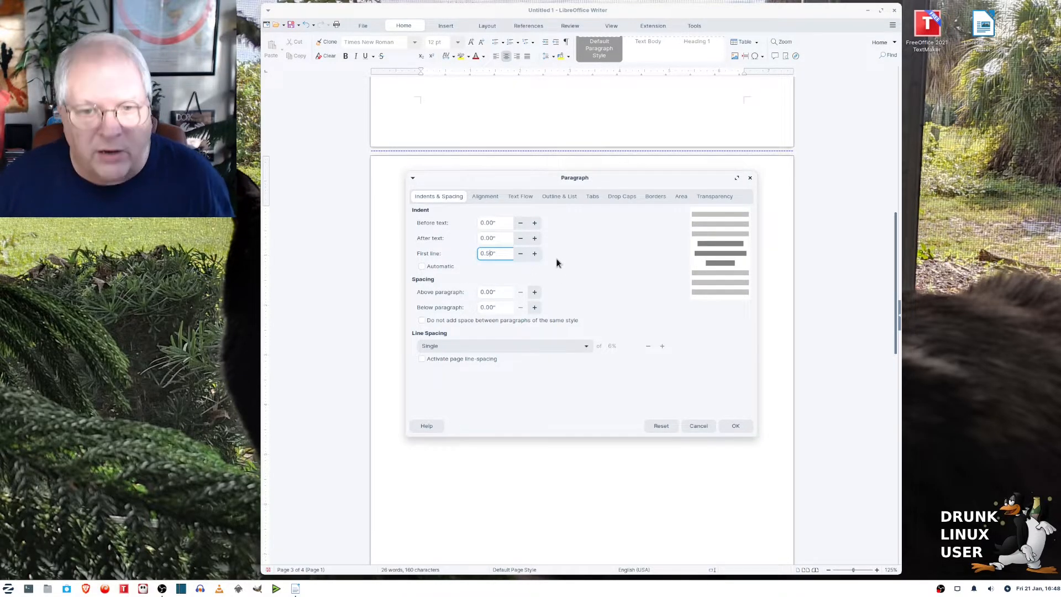
pyautogui.press('Tab')
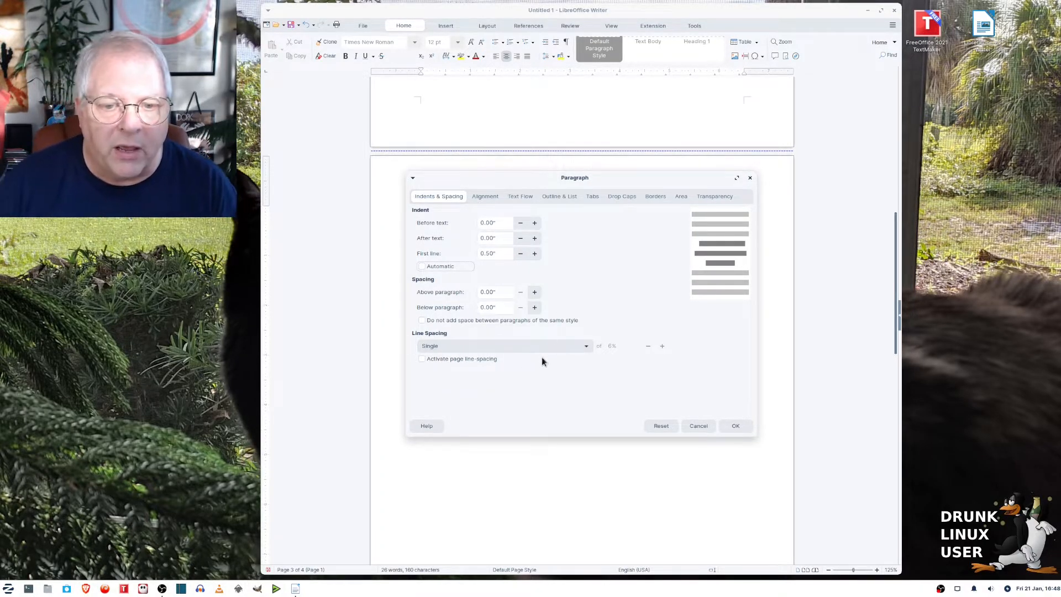
pyautogui.click(565, 346)
pyautogui.click(500, 390)
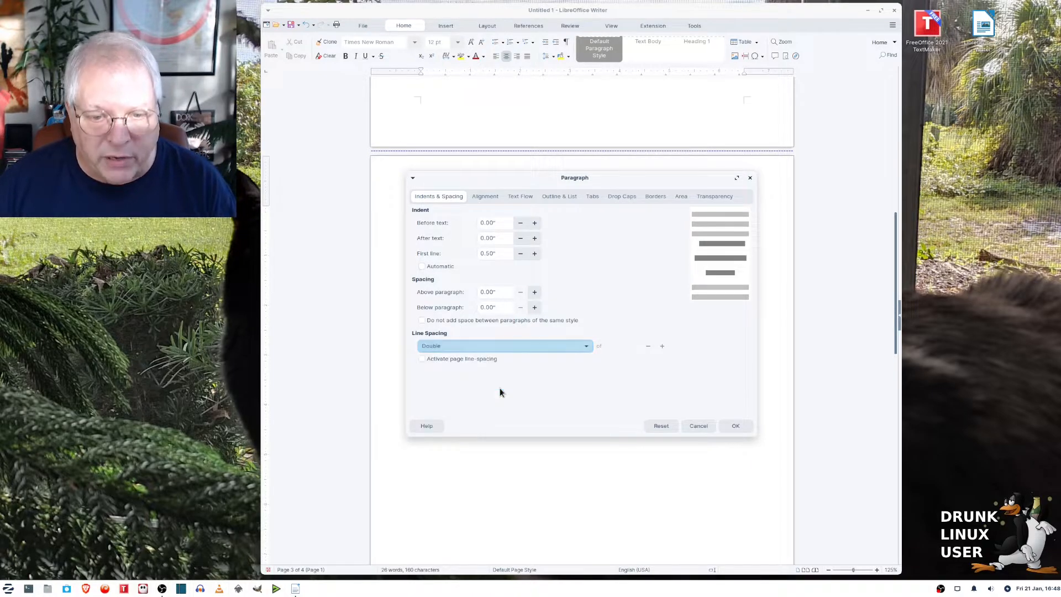
pyautogui.click(740, 425)
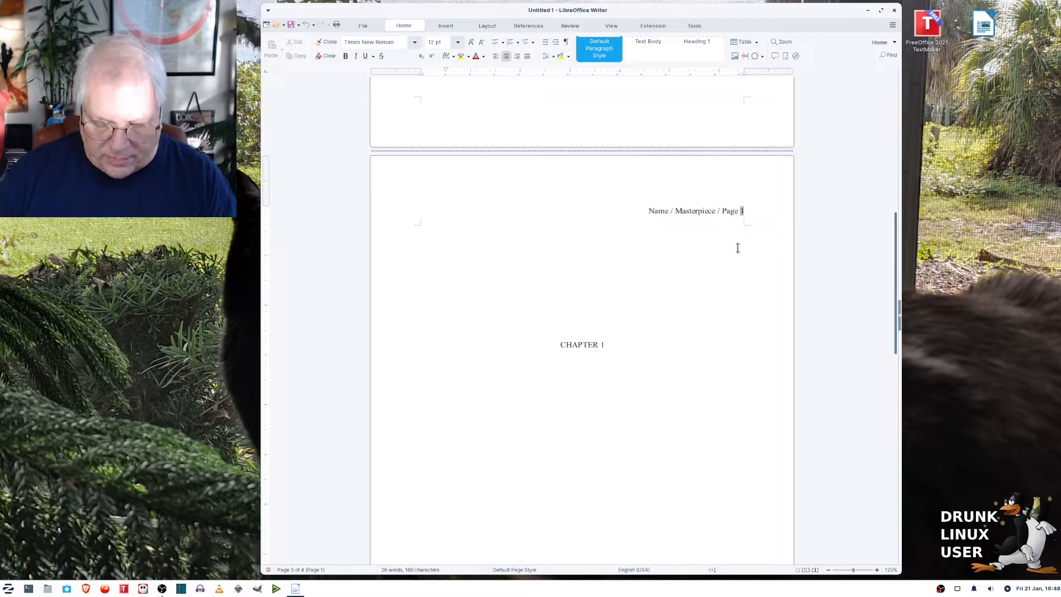
# Left-align the empty paragraph below the "CHAPTER 1" heading and set its first-line indent to 0.50"
pyautogui.click(496, 57)
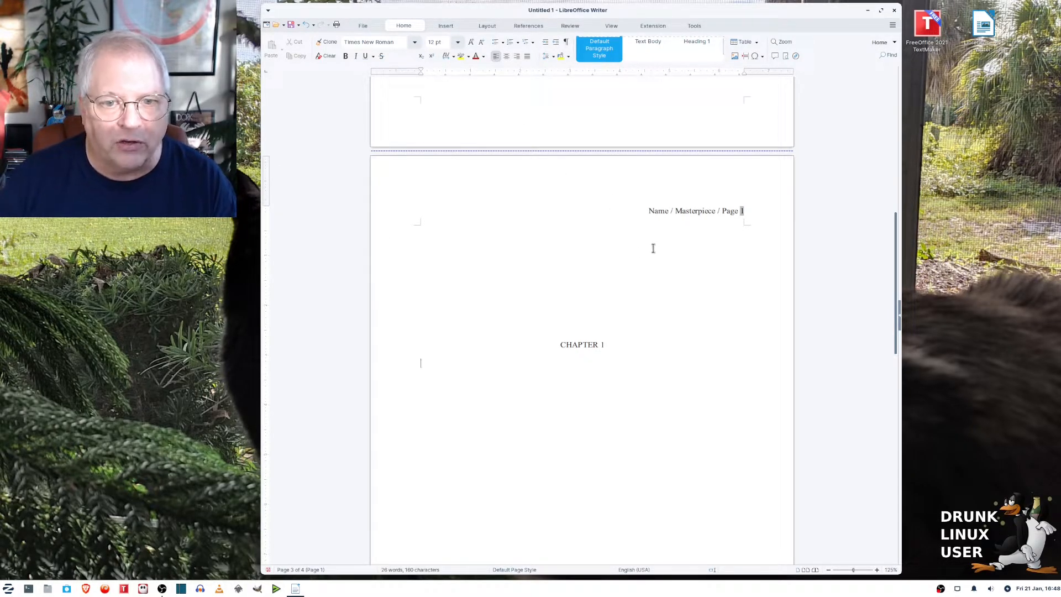
pyautogui.rightClick(587, 385)
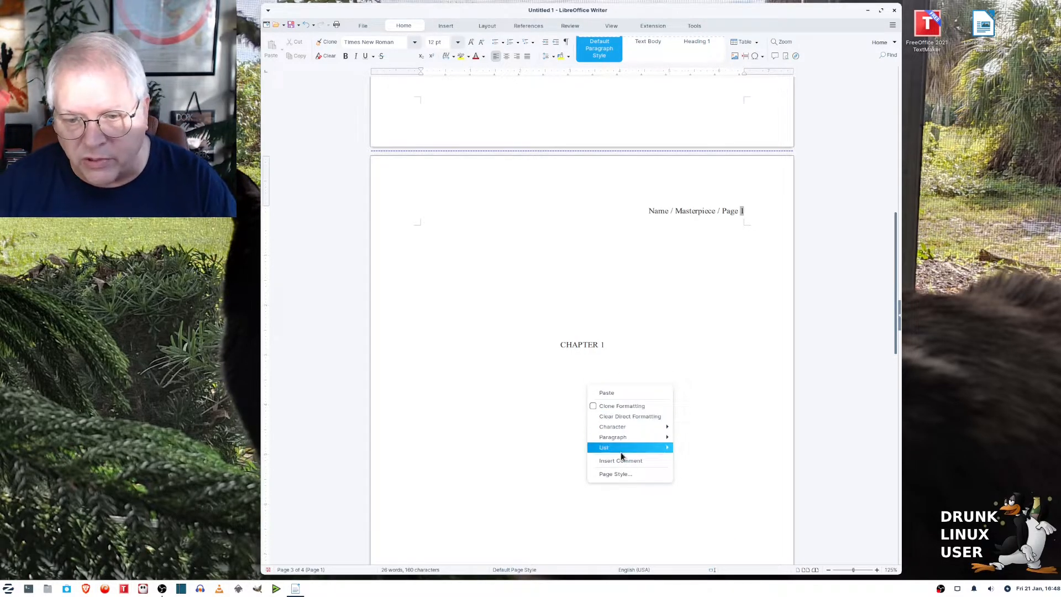
pyautogui.moveTo(648, 438)
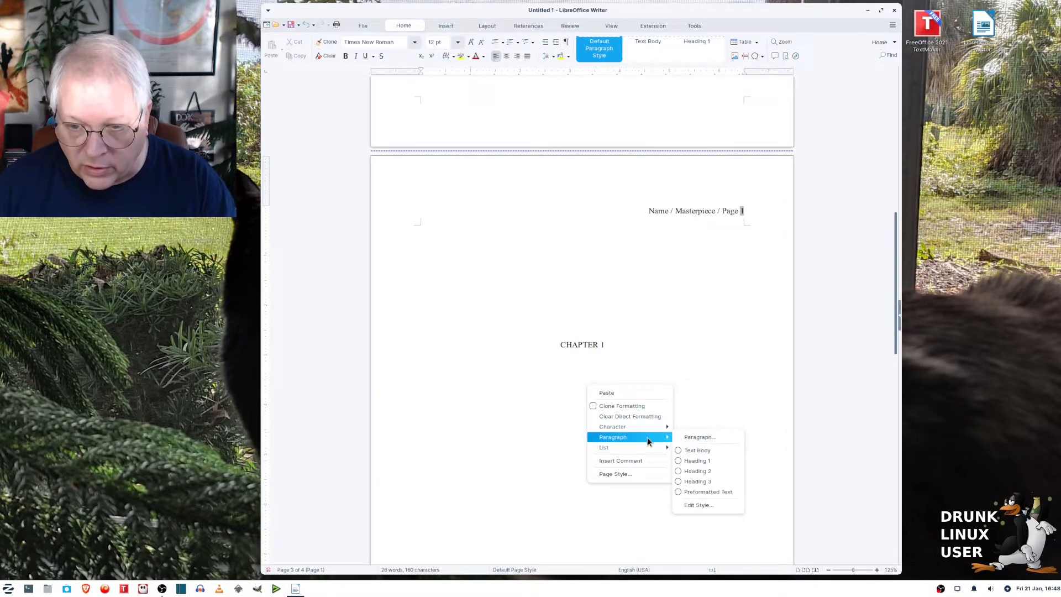
pyautogui.click(698, 438)
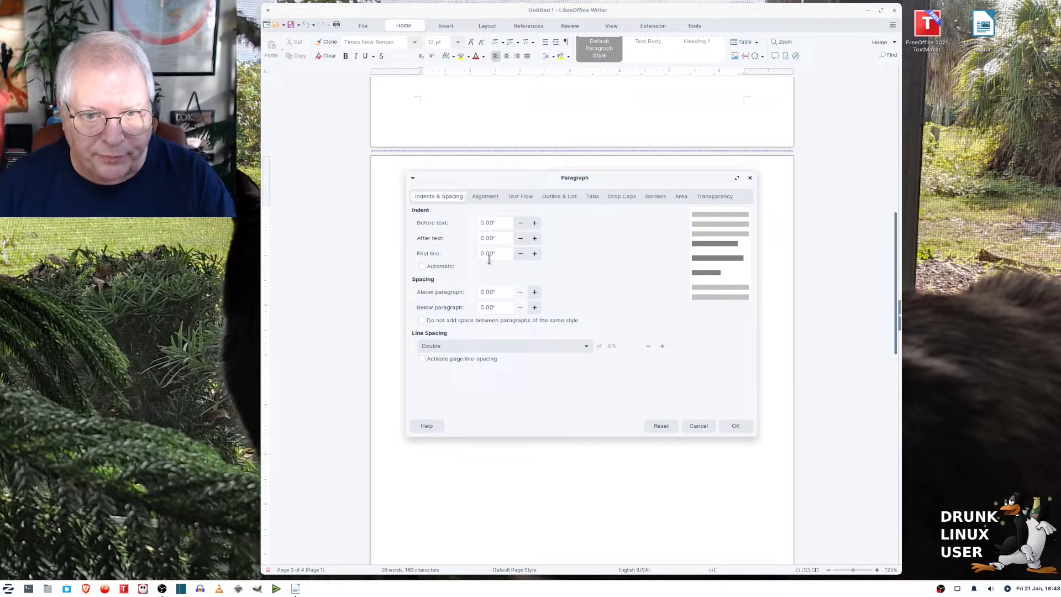
pyautogui.click(489, 253)
pyautogui.press('BackSpace')
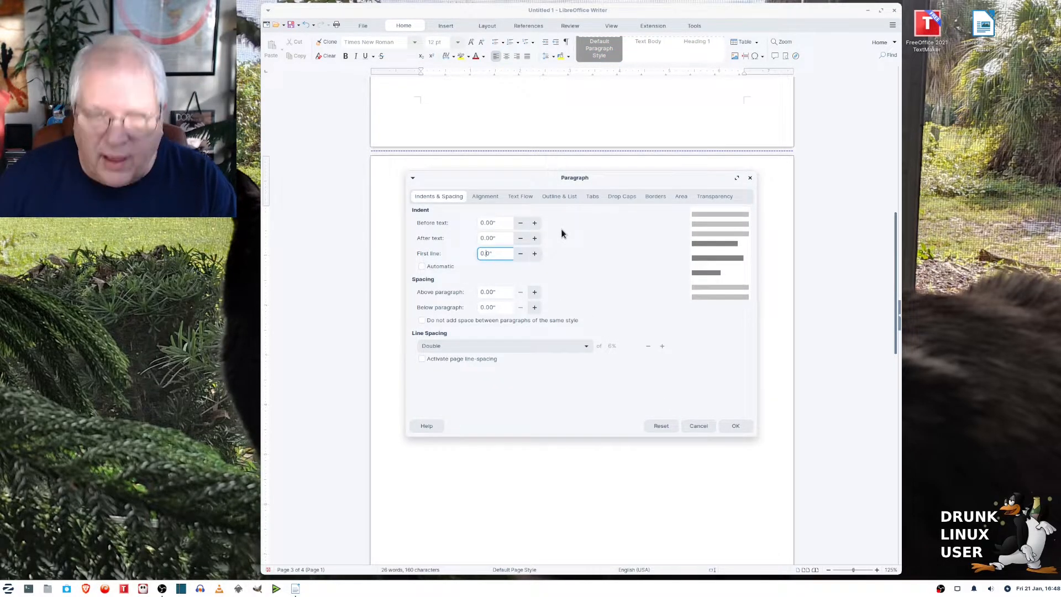
pyautogui.write('5')
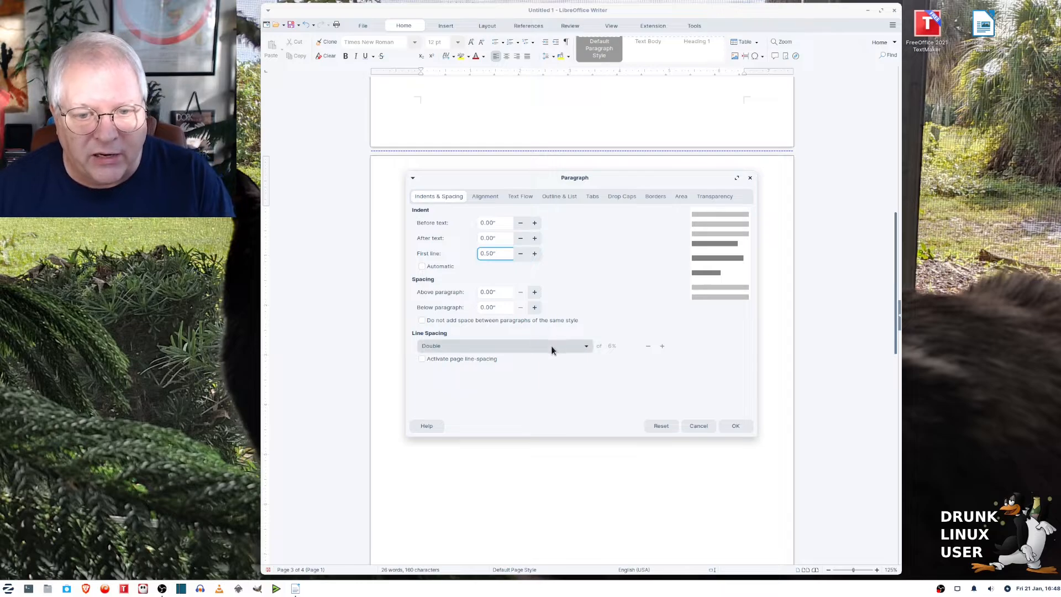
pyautogui.click(725, 426)
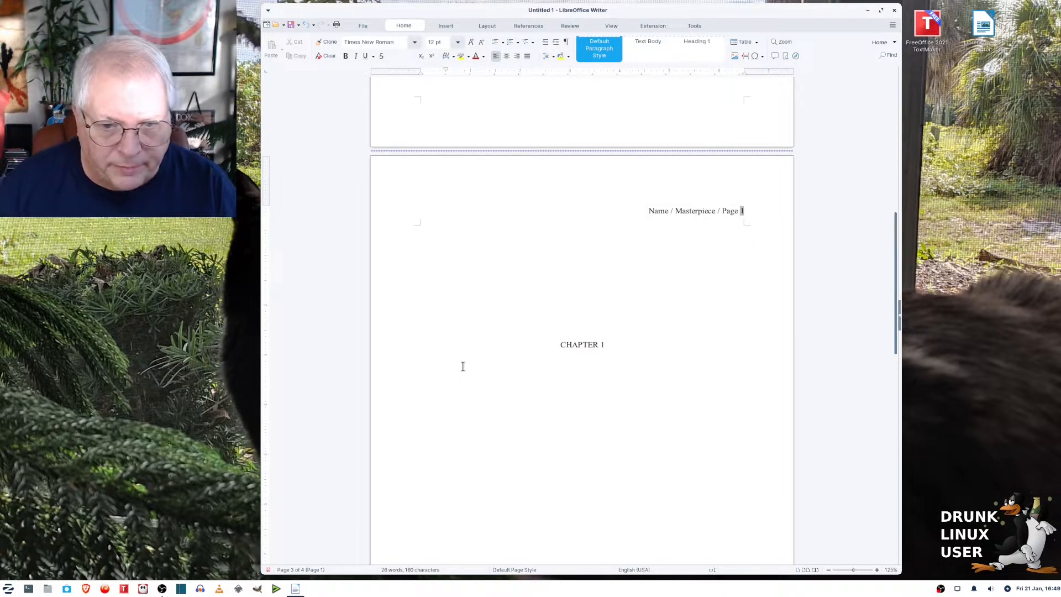
# Enter "That the first line of your masterpiece is indented." as the chapter's opening sentence
pyautogui.write('That')
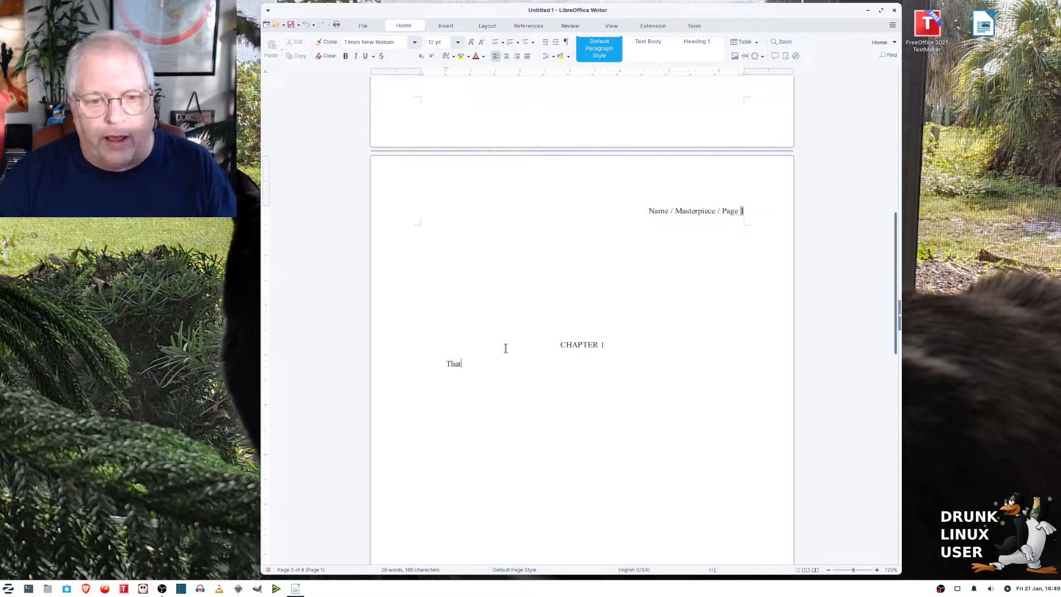
pyautogui.write(' the first line')
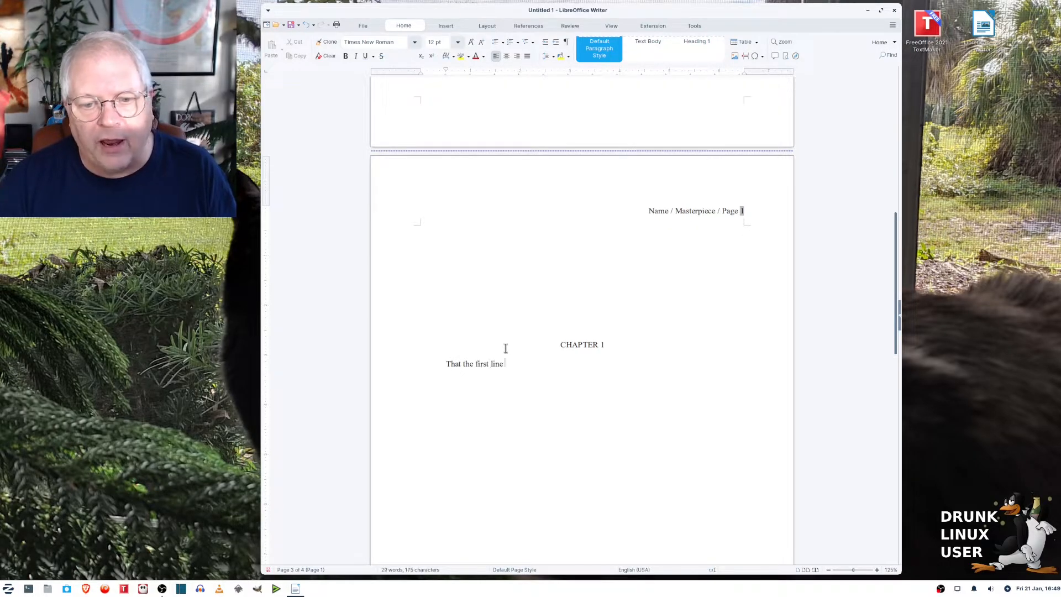
pyautogui.write(' of your ma')
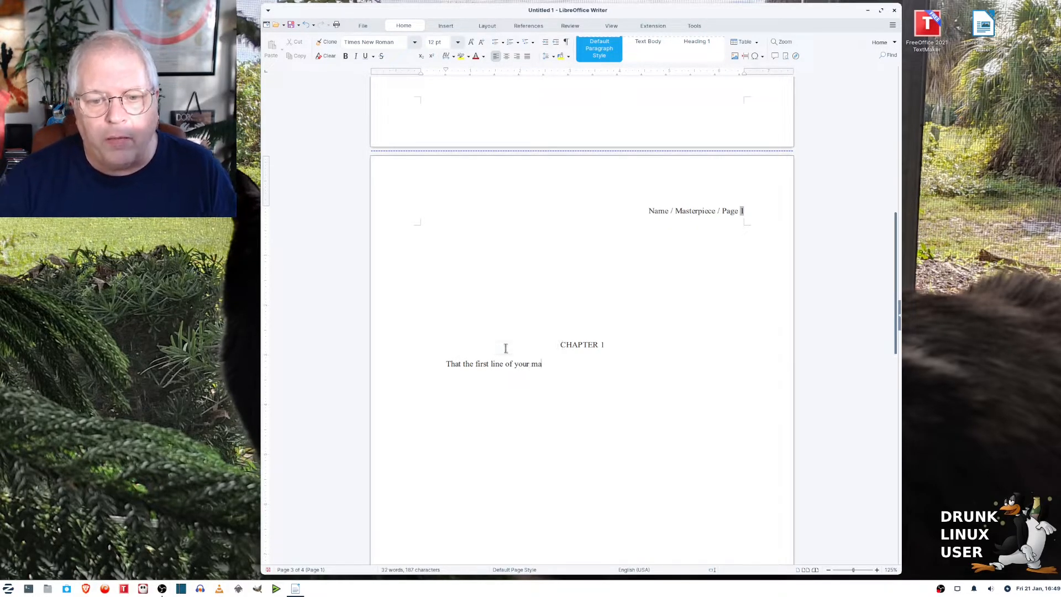
pyautogui.write('sterpiece is inte')
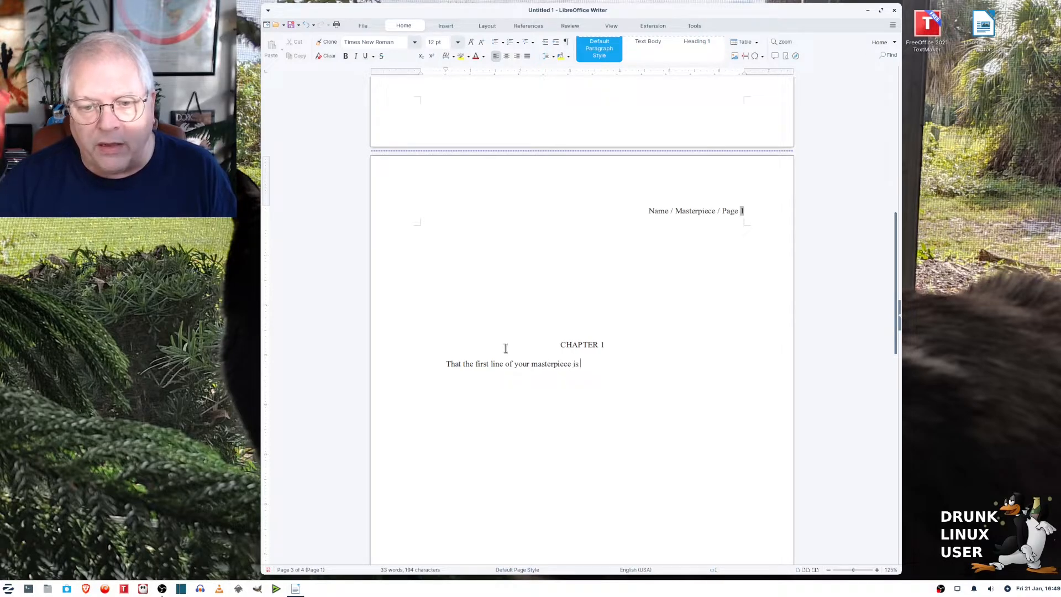
pyautogui.press('BackSpace')
pyautogui.press('BackSpace')
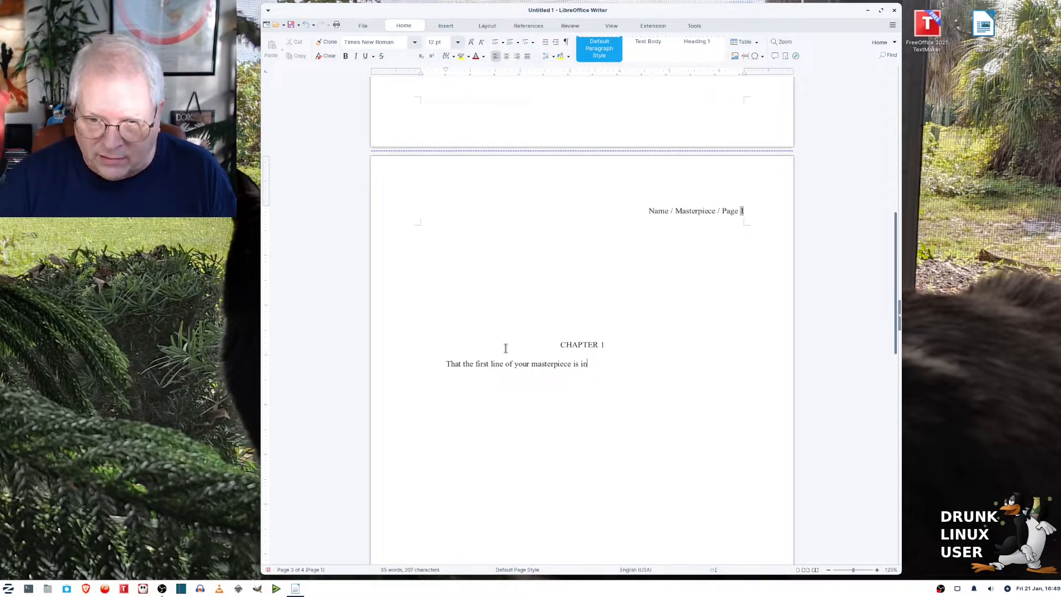
pyautogui.write('dented.')
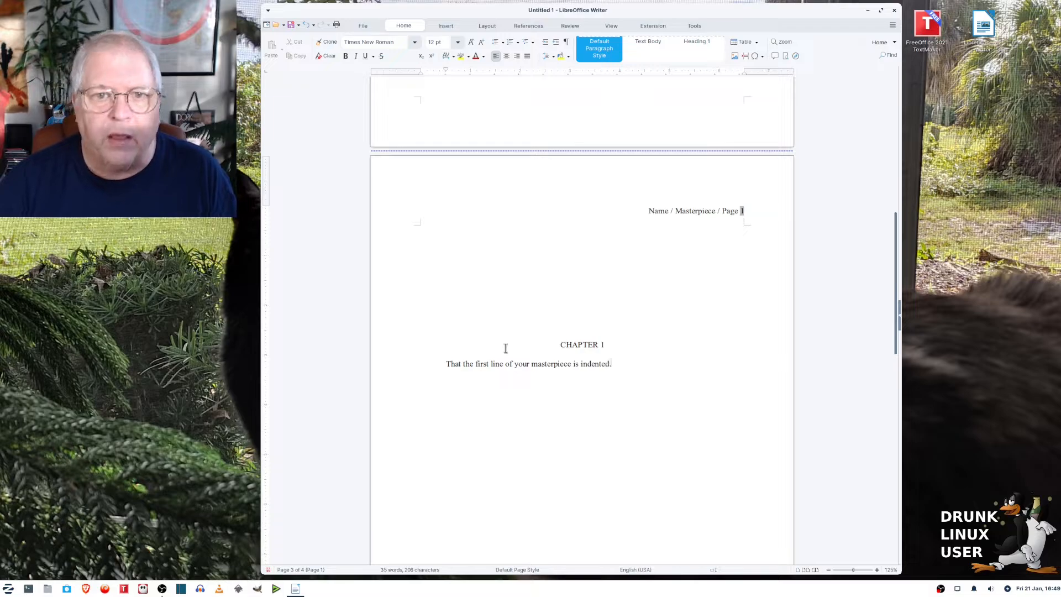
# Locate the word count command and check the approximate word count line on the title page
pyautogui.click(692, 27)
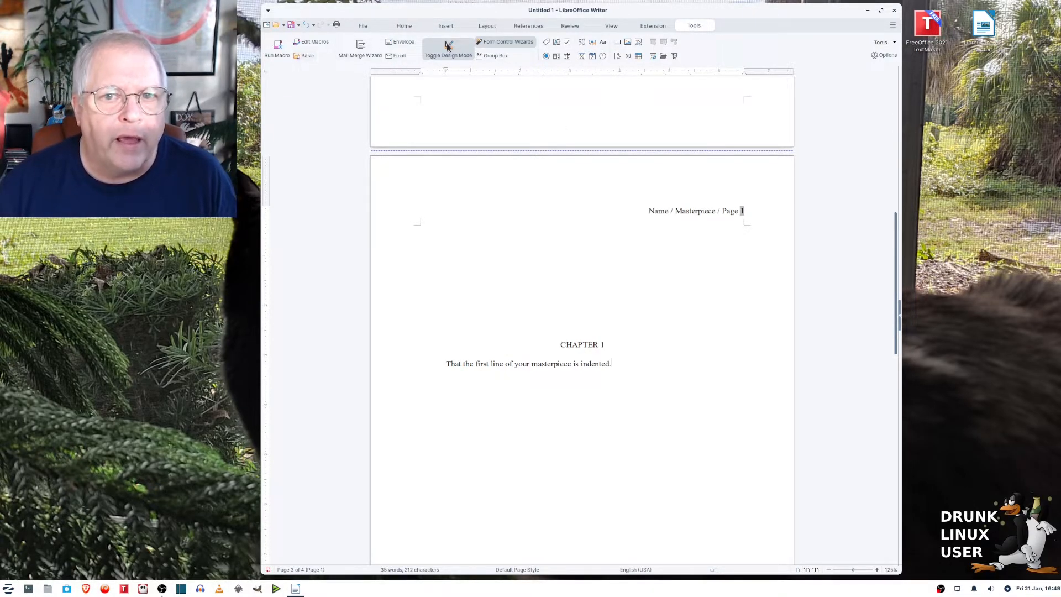
pyautogui.click(561, 25)
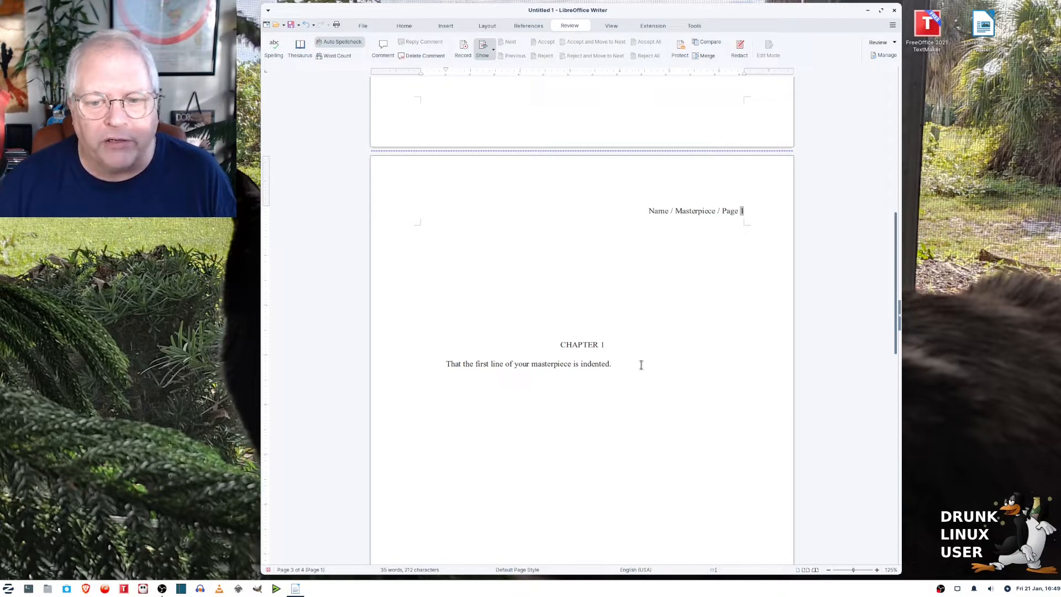
pyautogui.scroll(15, 639, 360)
pyautogui.scroll(3, 639, 361)
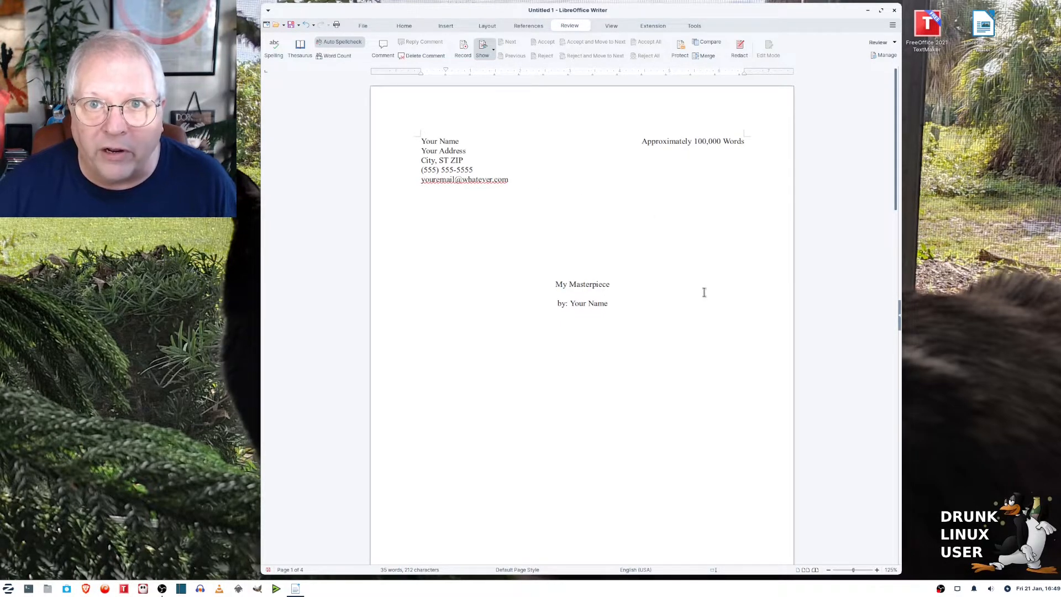
pyautogui.scroll(-15, 699, 299)
pyautogui.scroll(-5, 689, 353)
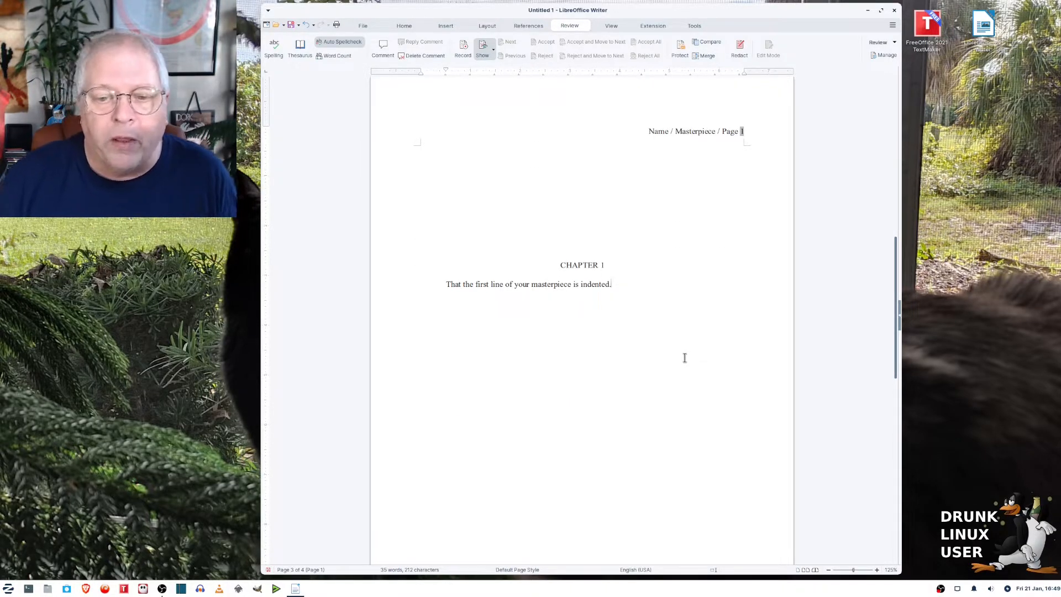
# Add the sentence "Typing two spaces instead of just one." to the opening paragraph, leaving only a single space after "spaces"
pyautogui.write('Ty')
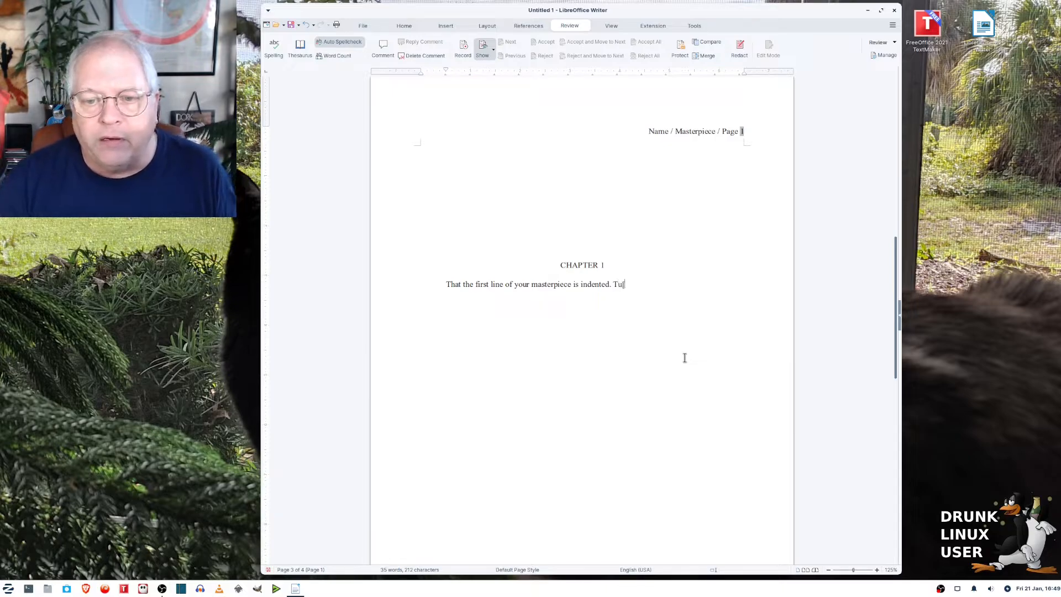
pyautogui.press('BackSpace')
pyautogui.write('yop')
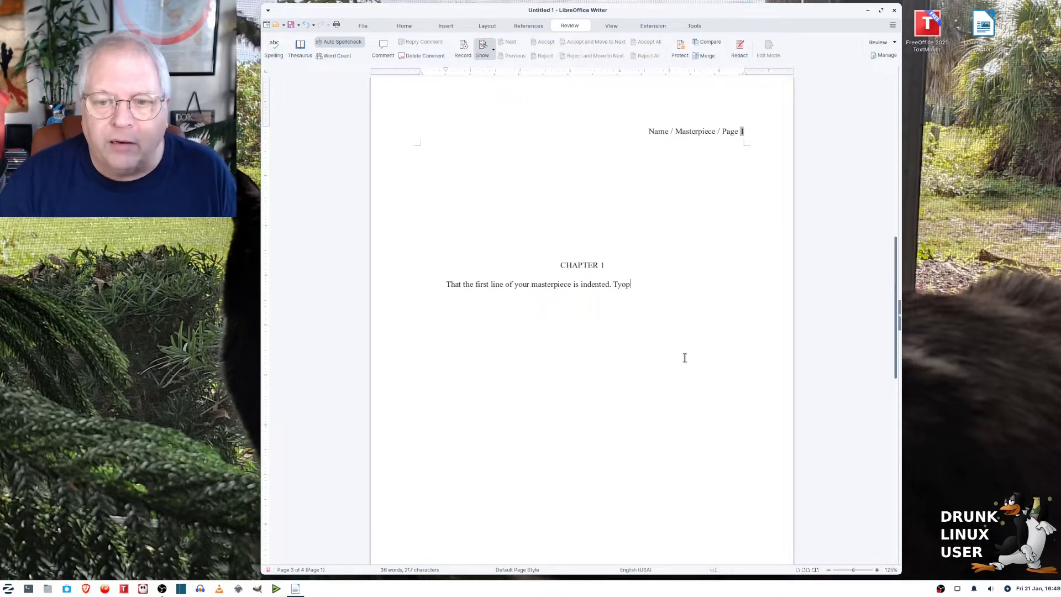
pyautogui.press('BackSpace')
pyautogui.press('BackSpace')
pyautogui.write('ping ')
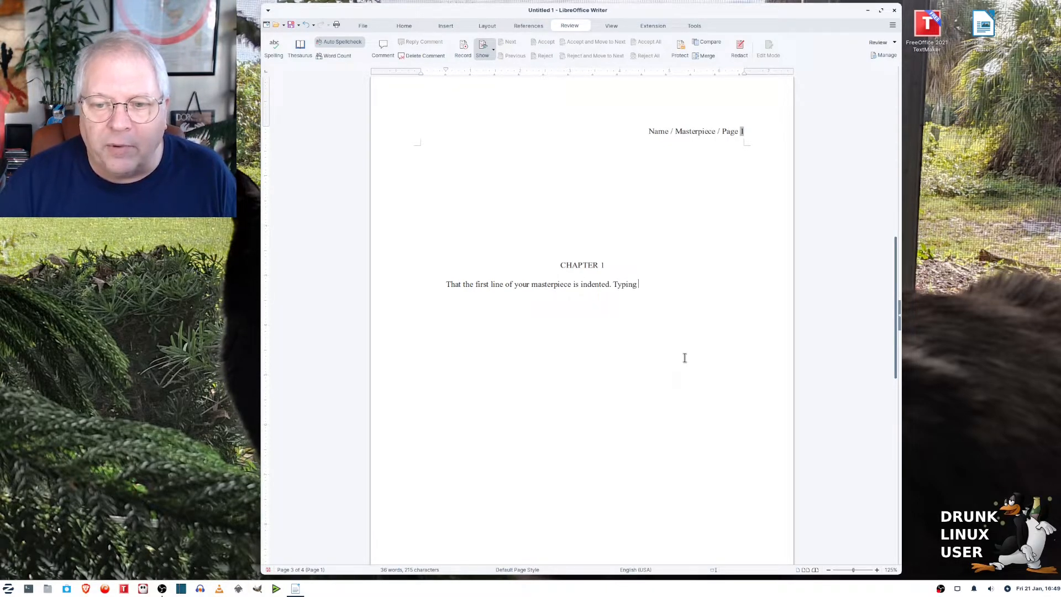
pyautogui.write('two space')
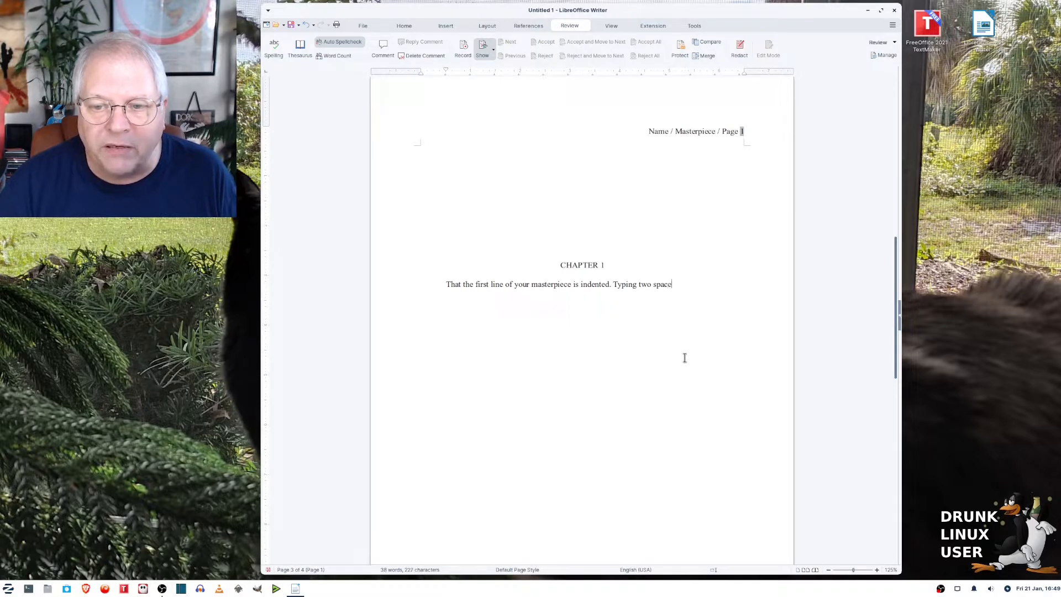
pyautogui.write('s  inst')
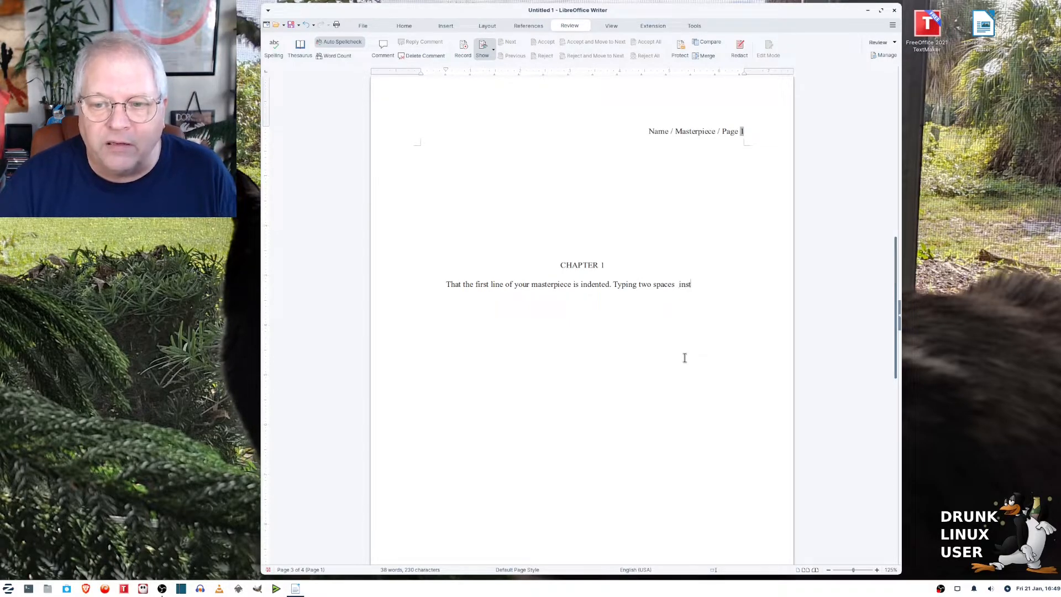
pyautogui.write('ead of just one.')
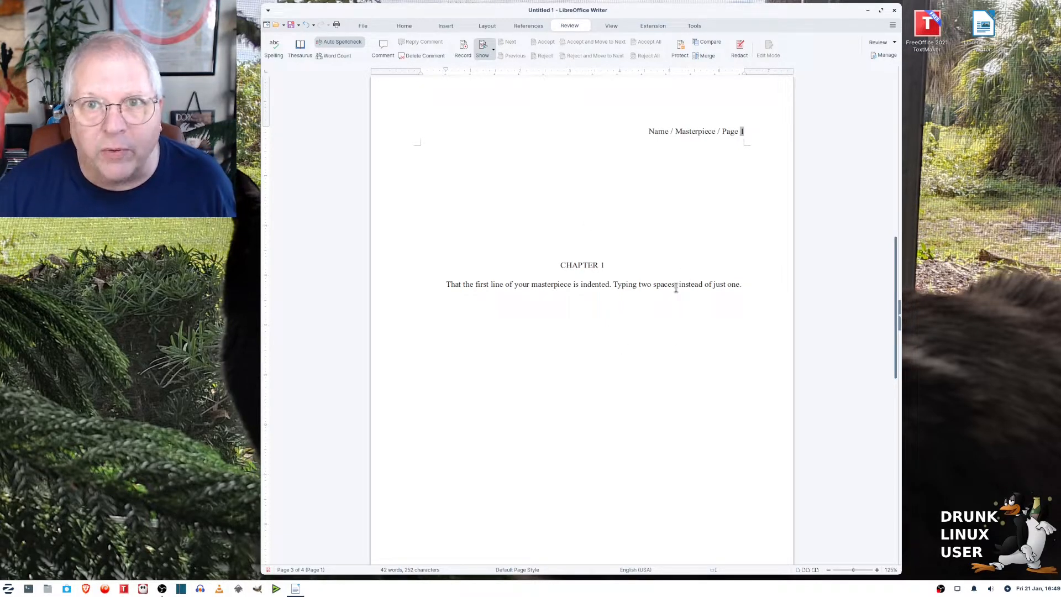
pyautogui.click(676, 288)
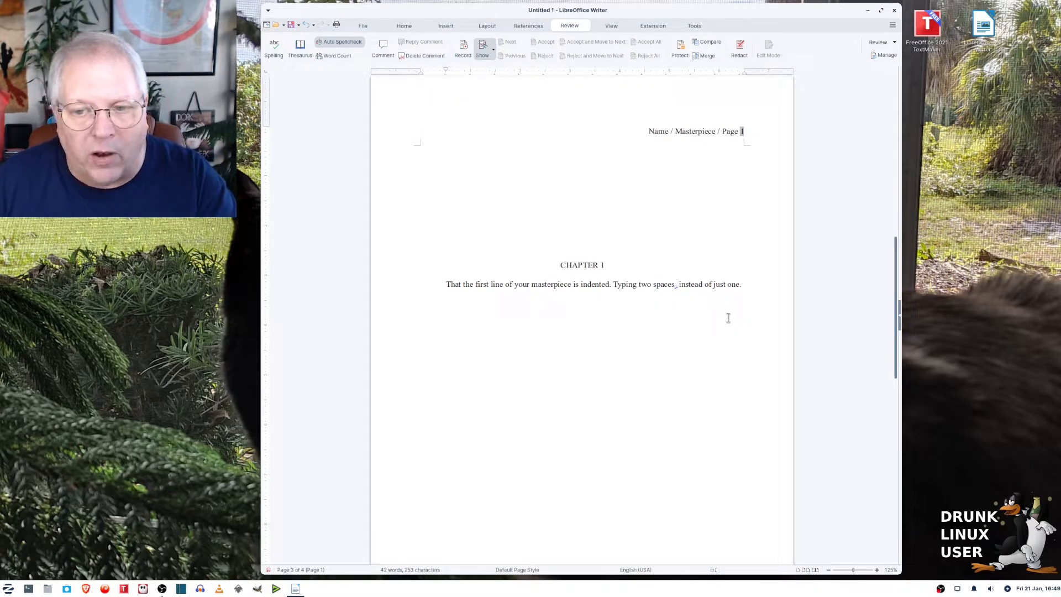
pyautogui.press('BackSpace')
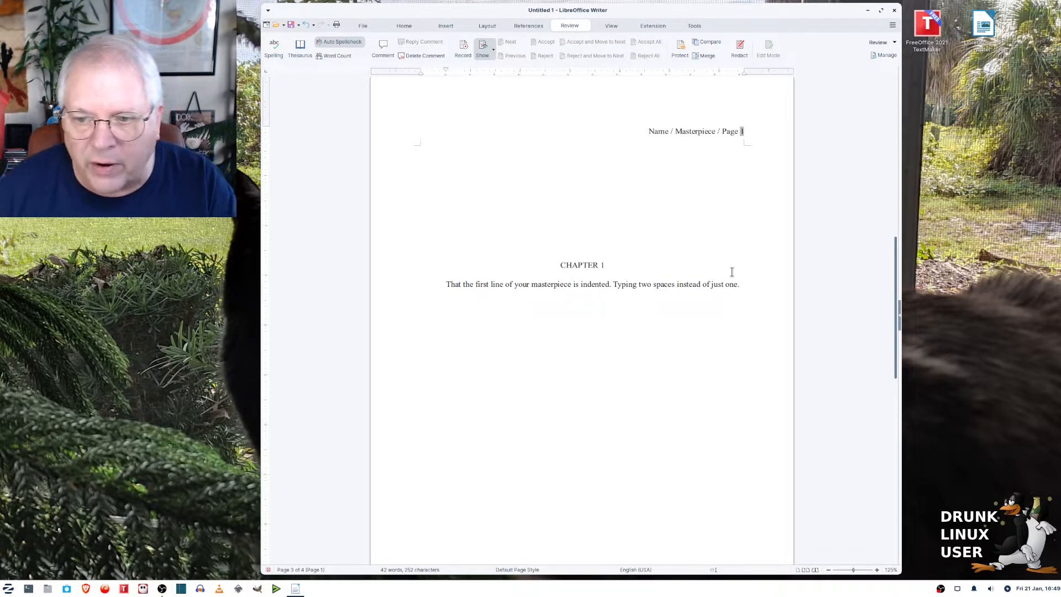
# Continue the opening paragraph with the sentence "We're just going to type a little bit."
pyautogui.click(763, 292)
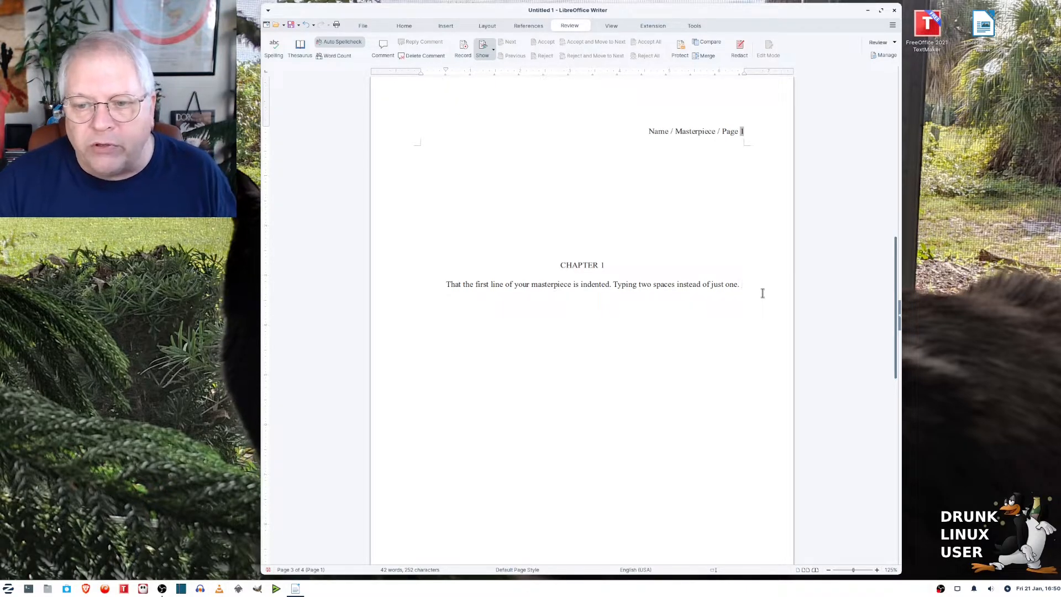
pyautogui.press('Return')
pyautogui.write("We're just o")
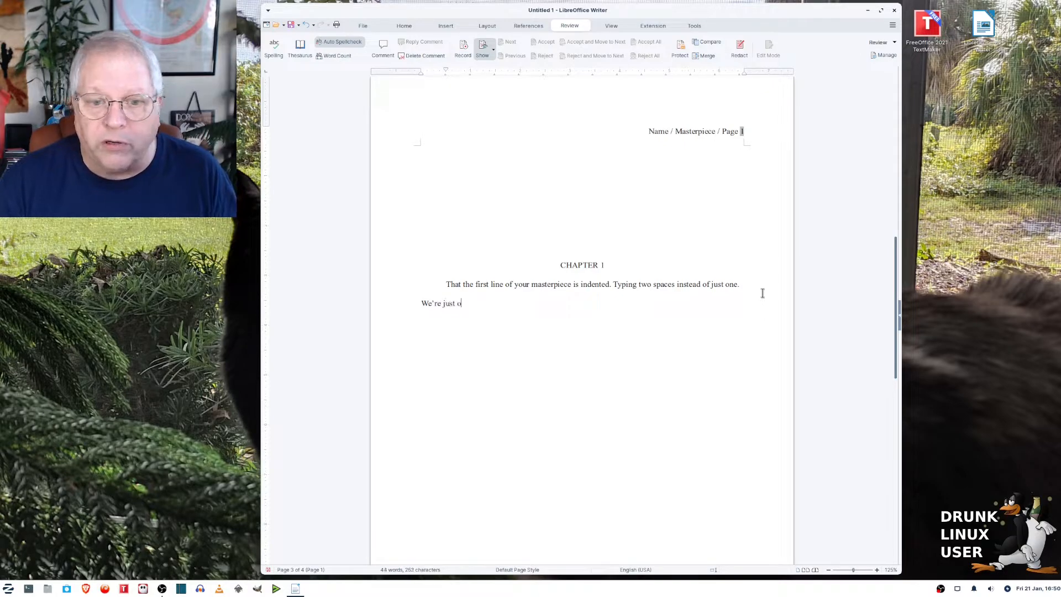
pyautogui.press('BackSpace')
pyautogui.write('going to ty')
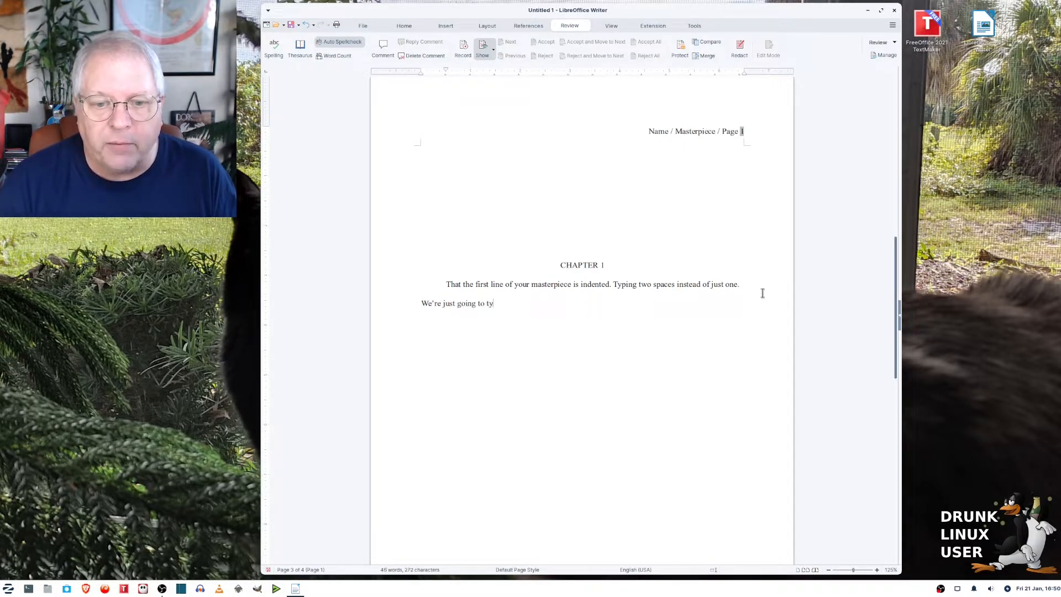
pyautogui.write('pe a little bit.')
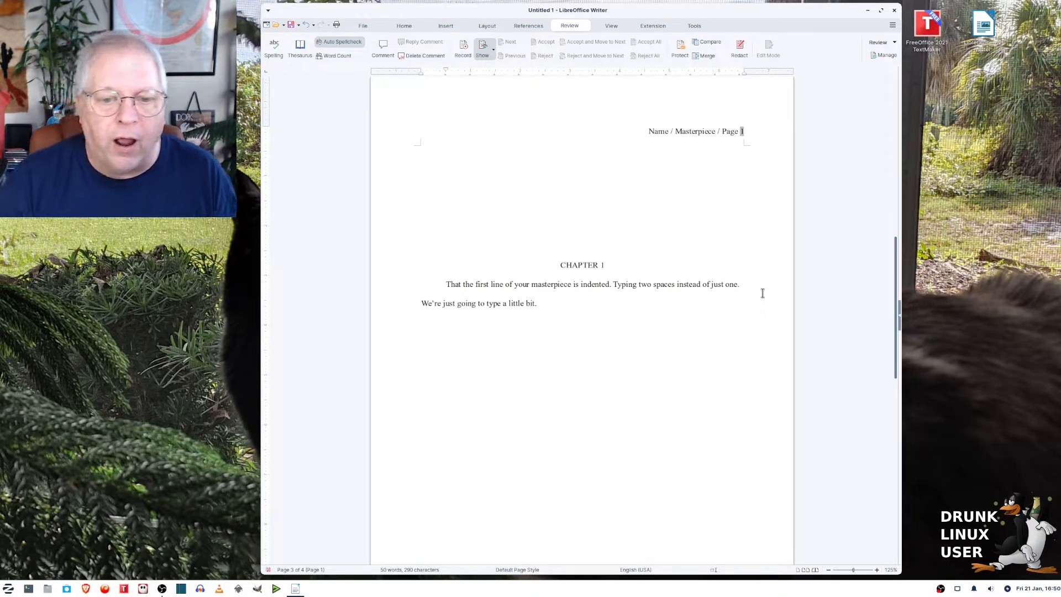
# Add a second paragraph reading "Our next paragraph." and start an empty paragraph below it
pyautogui.press('Return')
pyautogui.write('Our next pa')
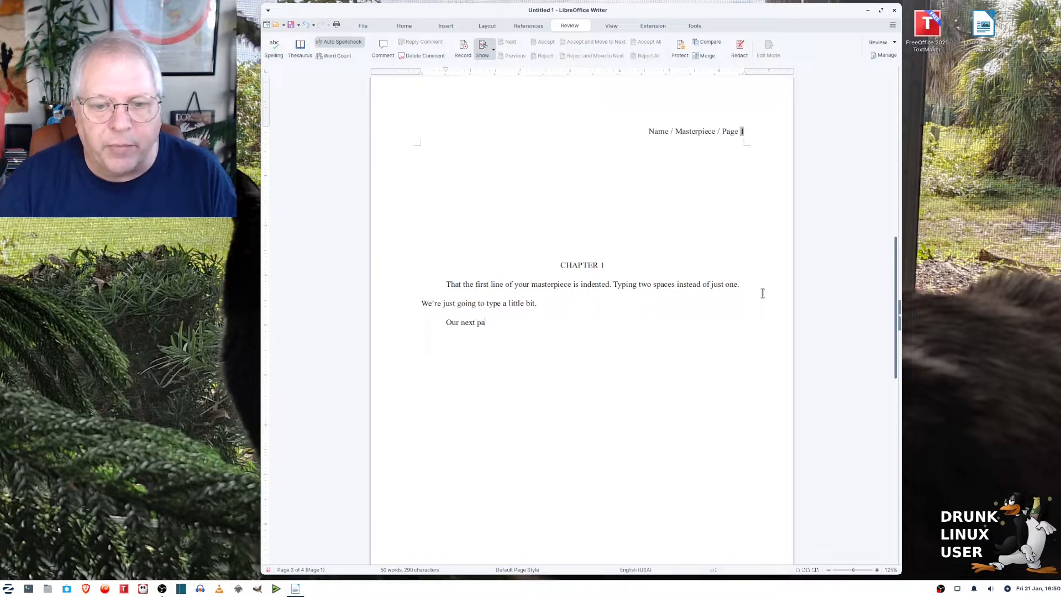
pyautogui.write('ragraph.')
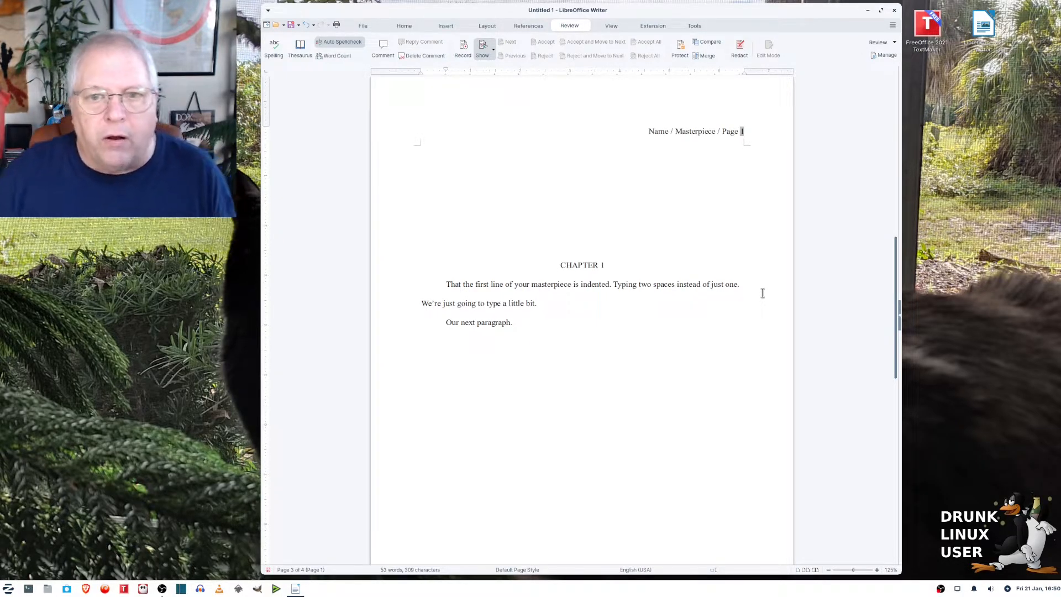
pyautogui.press('Return')
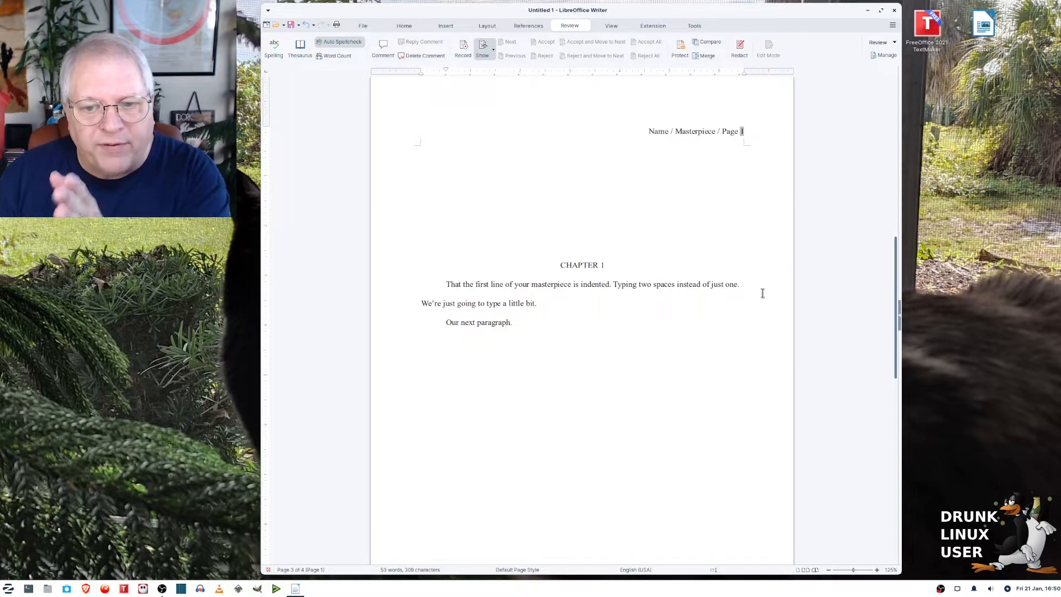
# Remove the first-line indent from the empty line below "Our next paragraph."
pyautogui.click(404, 26)
pyautogui.click(507, 55)
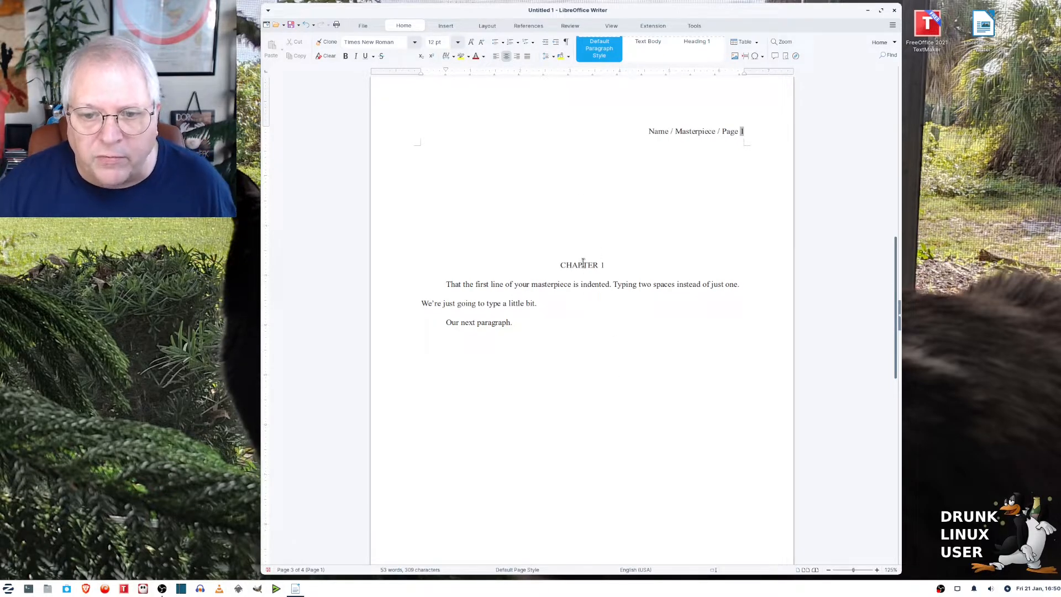
pyautogui.click(581, 320)
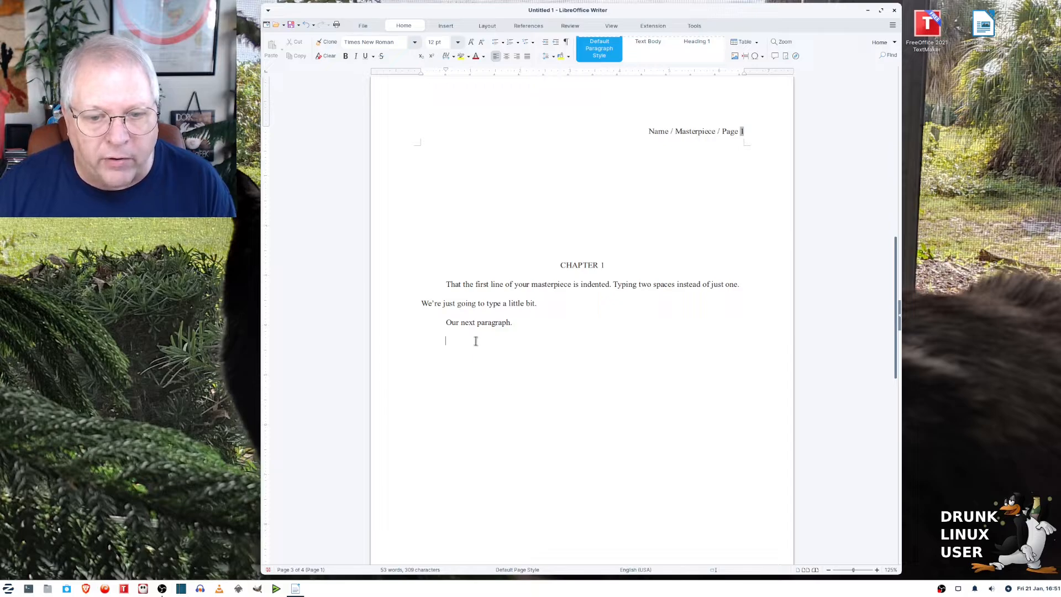
pyautogui.press('Return')
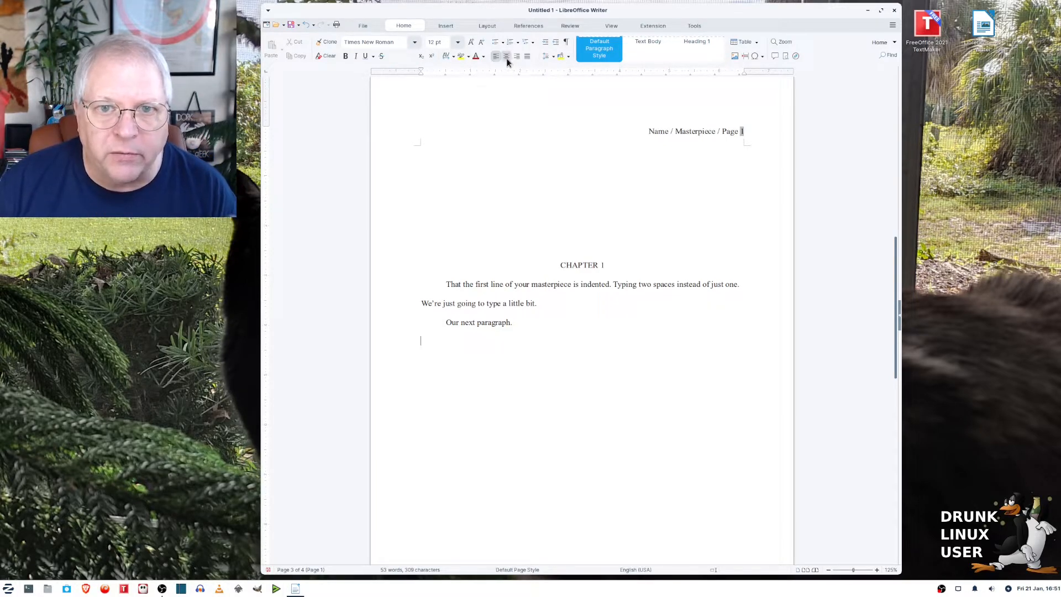
# Add a centered "***" scene break on the empty line below "Our next paragraph." and start a new line below it
pyautogui.click(507, 57)
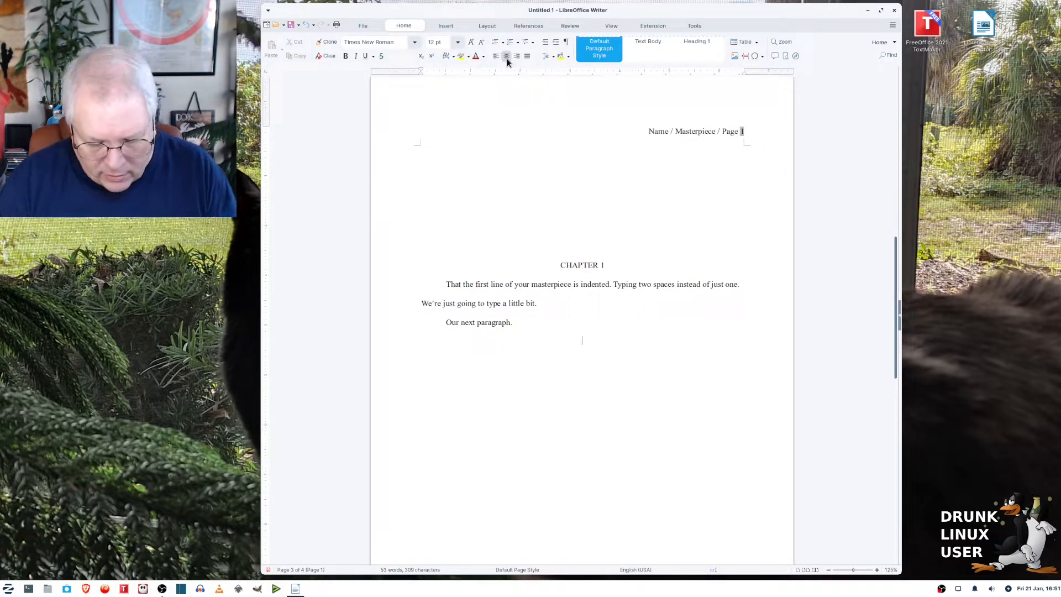
pyautogui.write('***')
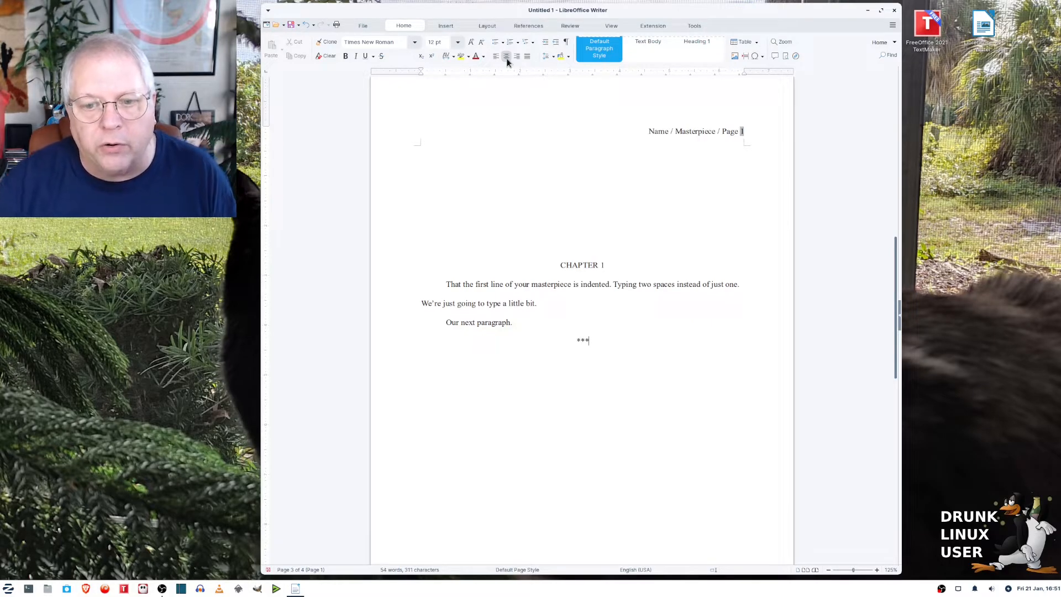
pyautogui.press('Return')
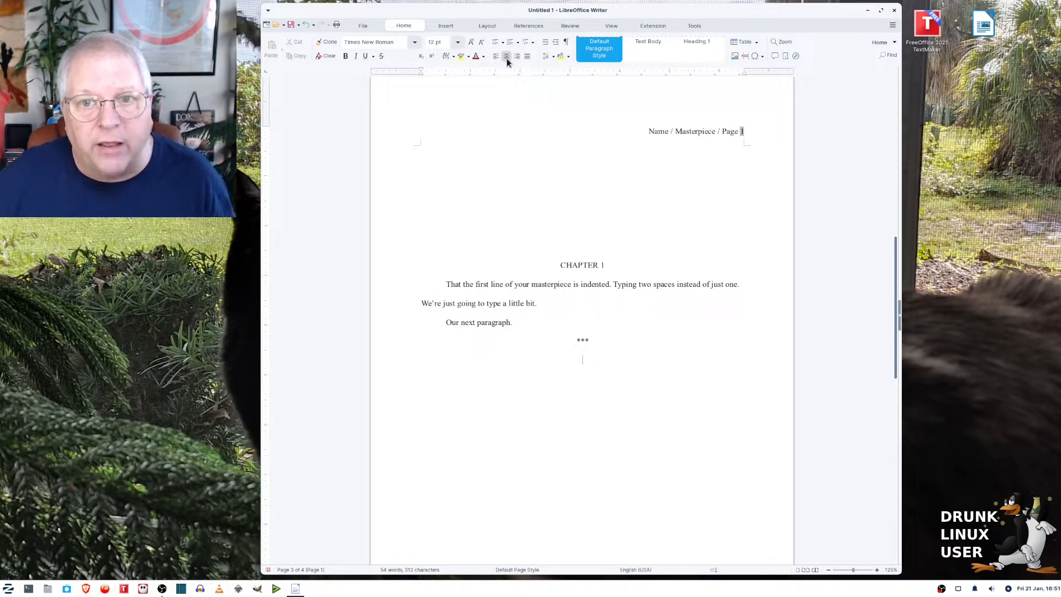
# Give the empty line below the scene break a 0.50" first-line indent and align it left
pyautogui.rightClick(600, 397)
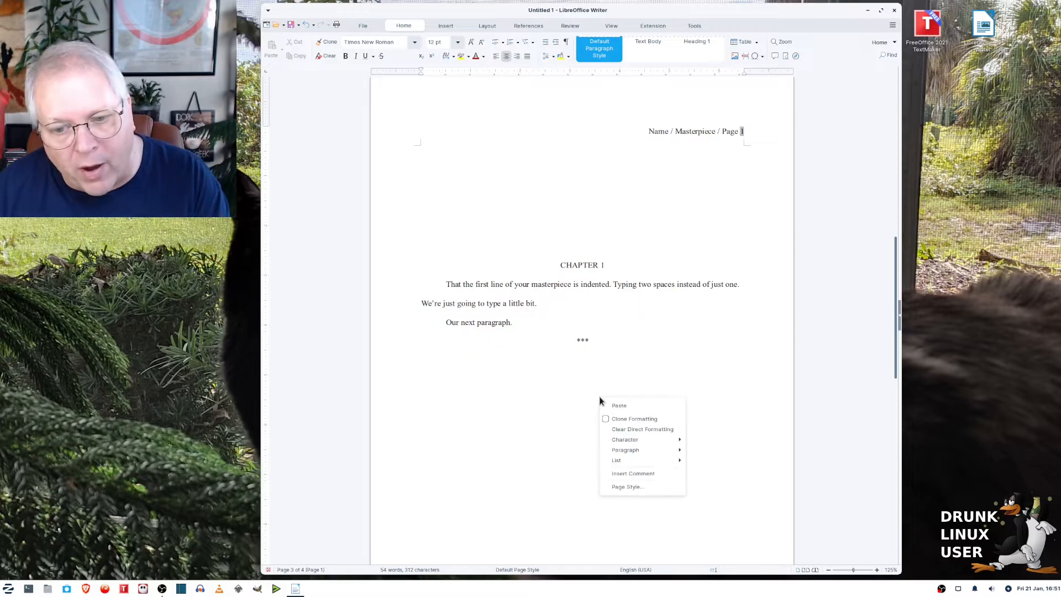
pyautogui.moveTo(636, 448)
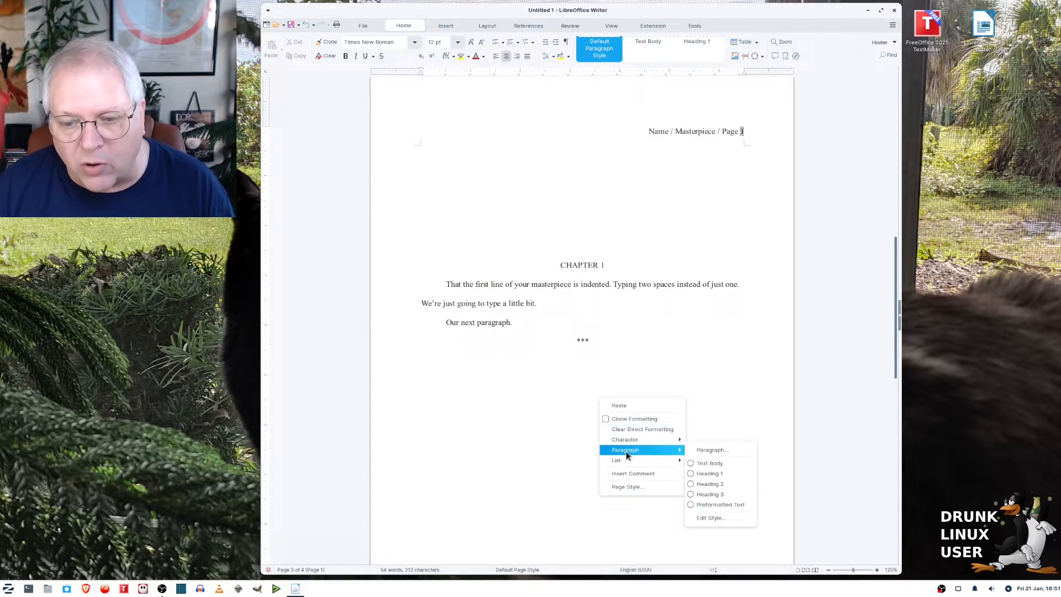
pyautogui.click(699, 449)
pyautogui.click(490, 255)
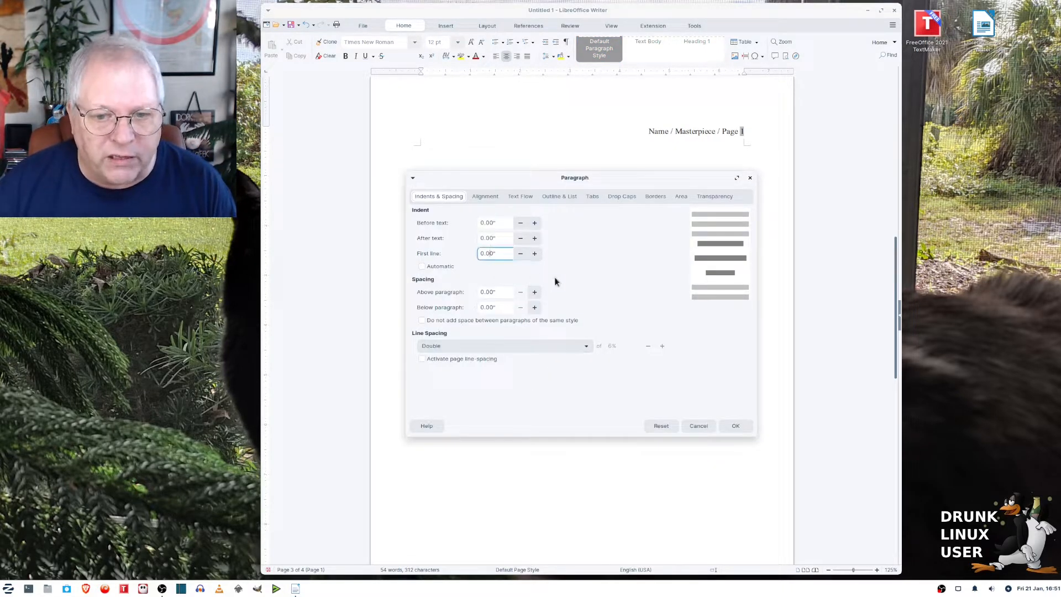
pyautogui.write('5')
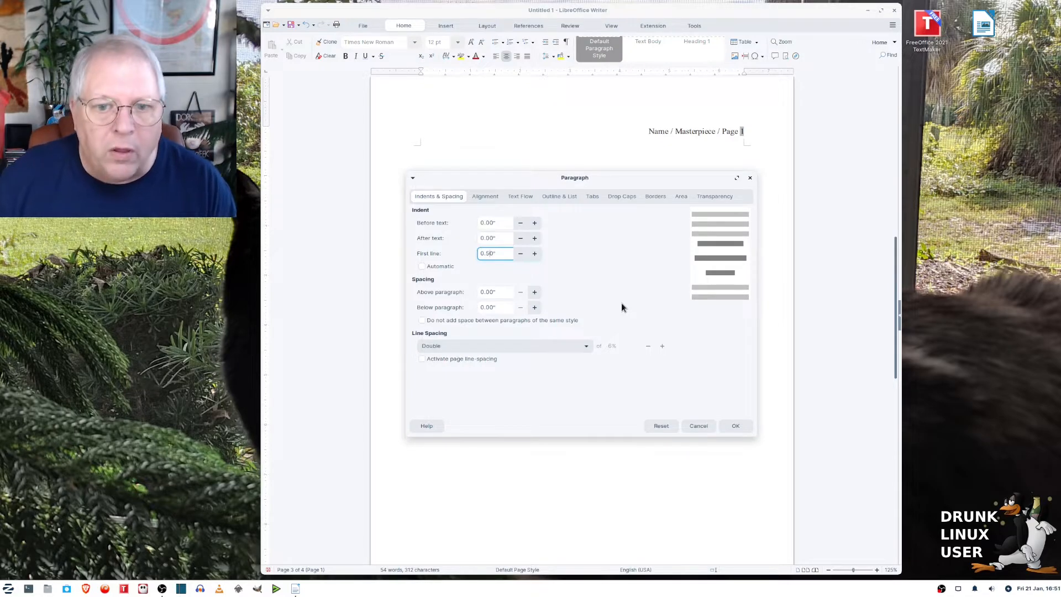
pyautogui.click(736, 426)
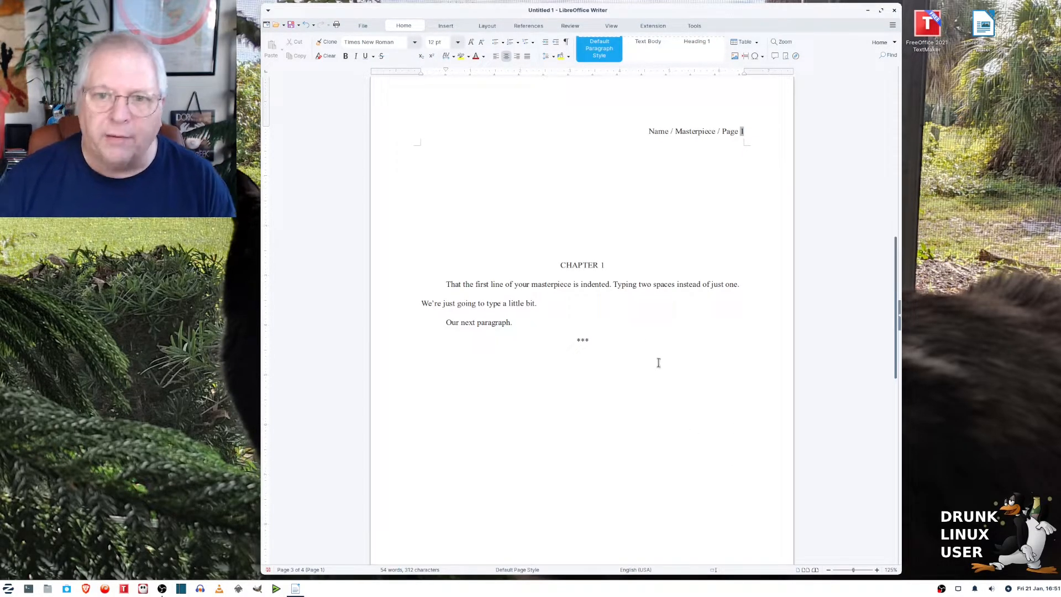
pyautogui.click(496, 56)
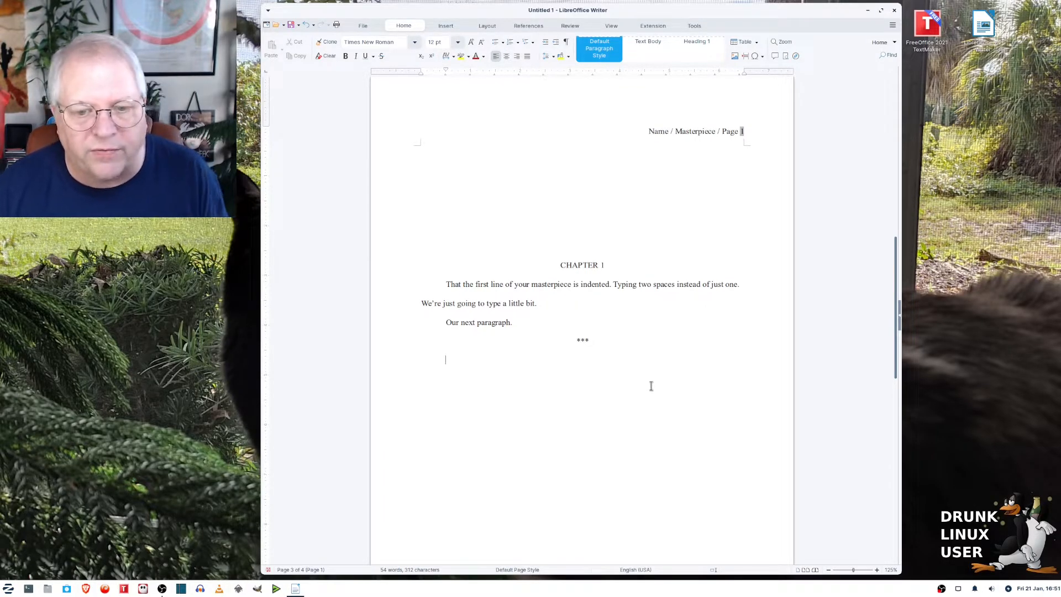
# Write "Start typing more…" and a second line "- then text. –" below the scene break, clearing stray characters and ending on an empty line
pyautogui.write('Start typi')
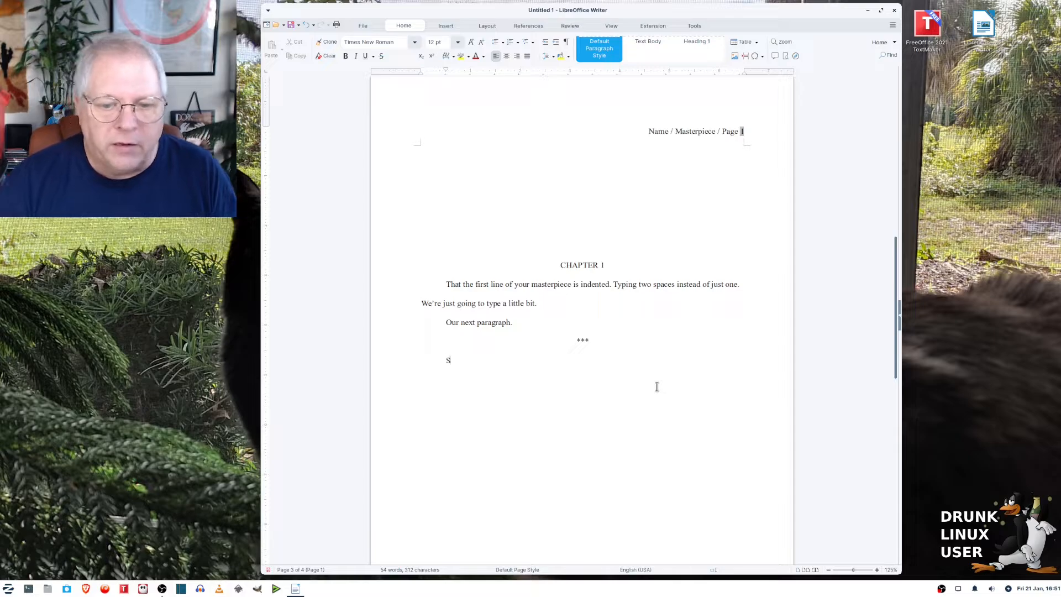
pyautogui.write('ng more...')
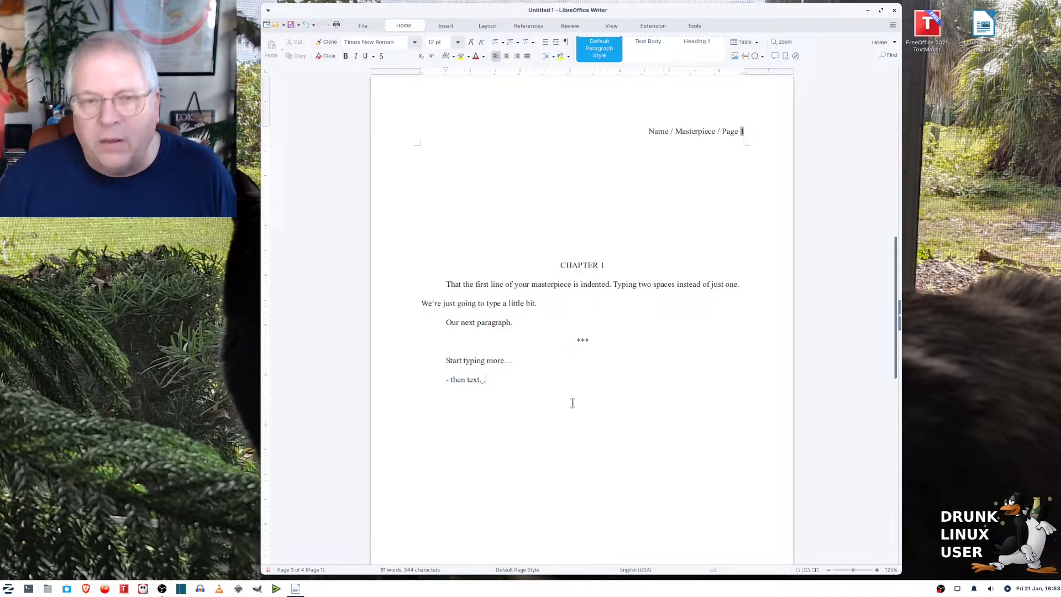
pyautogui.write(';')
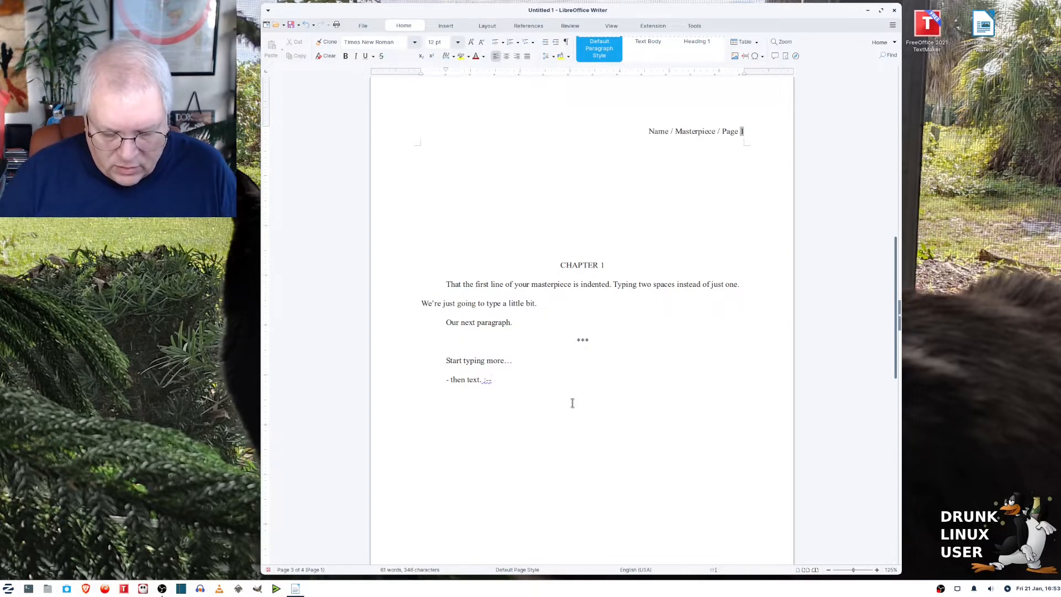
pyautogui.press('BackSpace')
pyautogui.press('BackSpace')
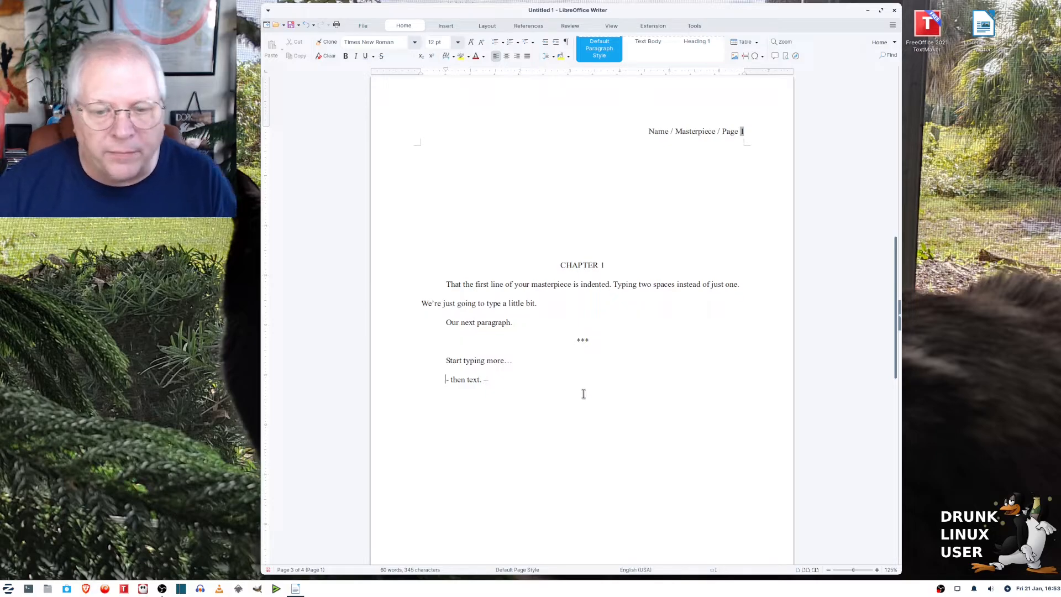
pyautogui.click(559, 397)
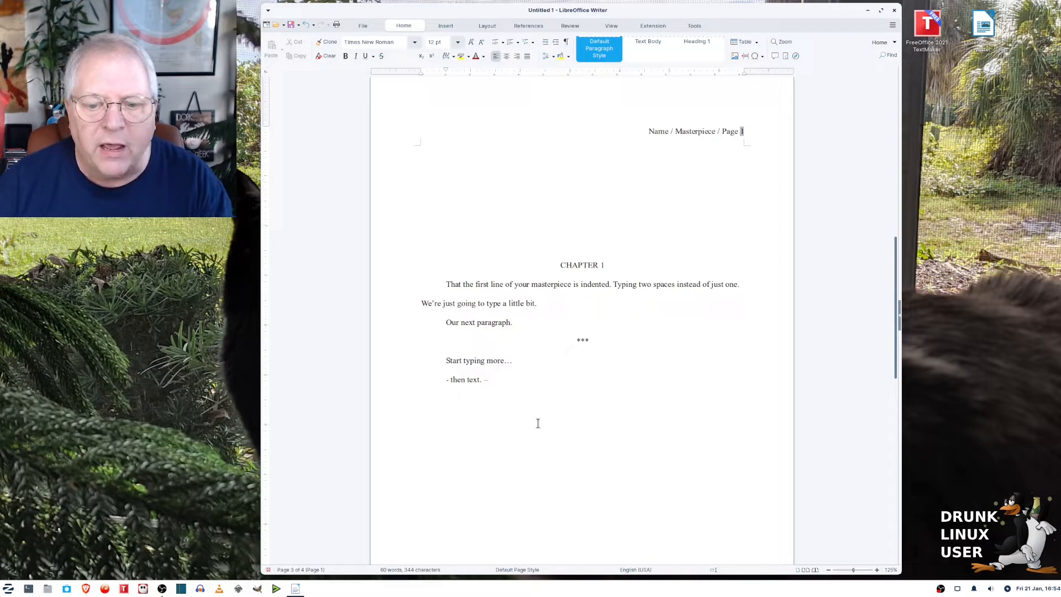
# Insert a page break at the empty line below "- then text. –"
pyautogui.click(445, 26)
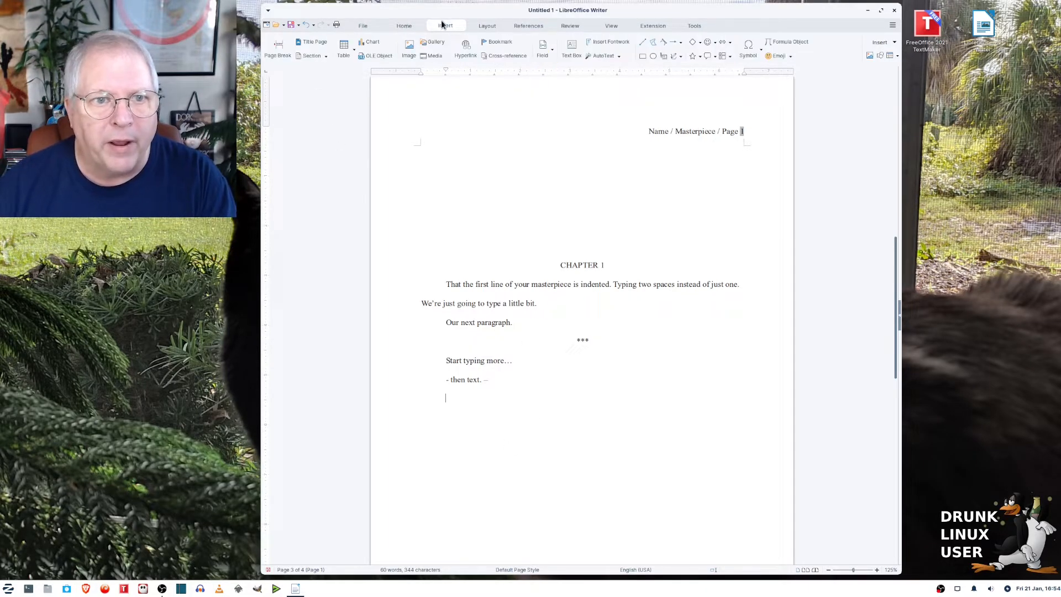
pyautogui.click(280, 48)
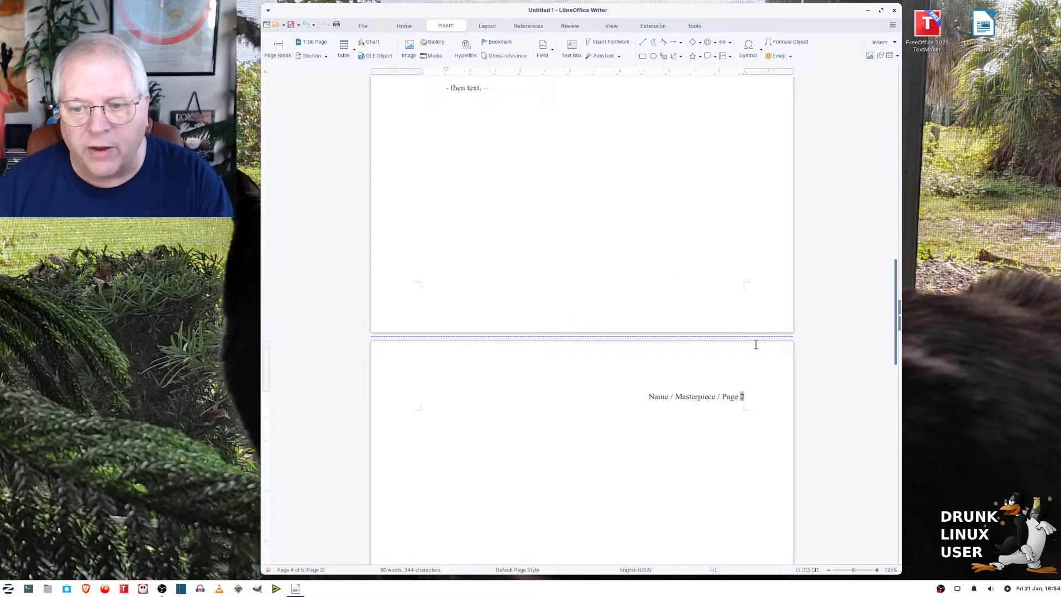
pyautogui.scroll(-5, 783, 381)
pyautogui.scroll(5, 783, 398)
pyautogui.scroll(-2, 784, 412)
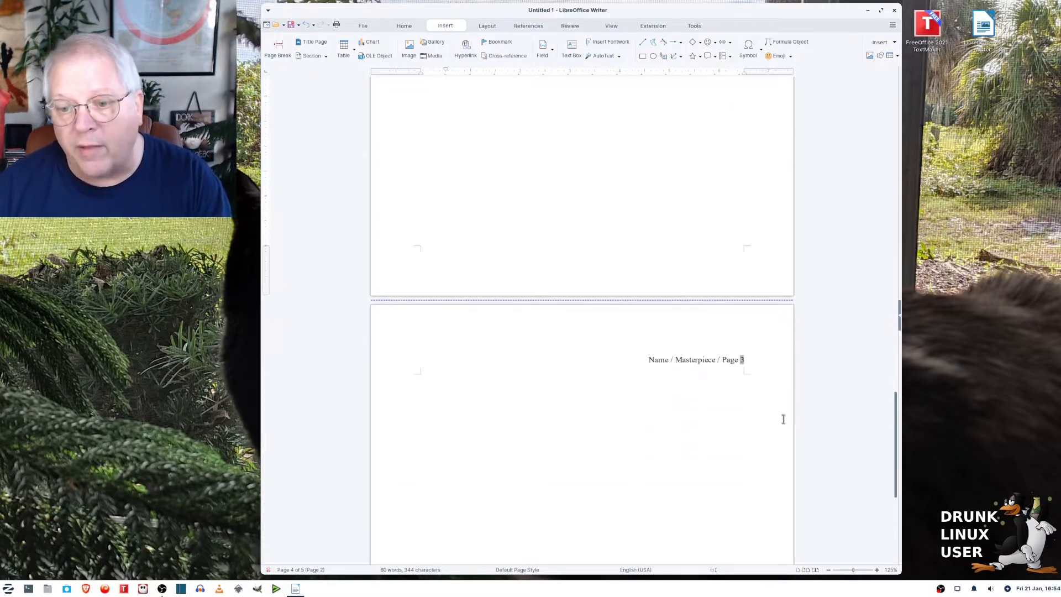
pyautogui.scroll(3, 784, 420)
pyautogui.scroll(-7, 785, 417)
pyautogui.scroll(3, 786, 416)
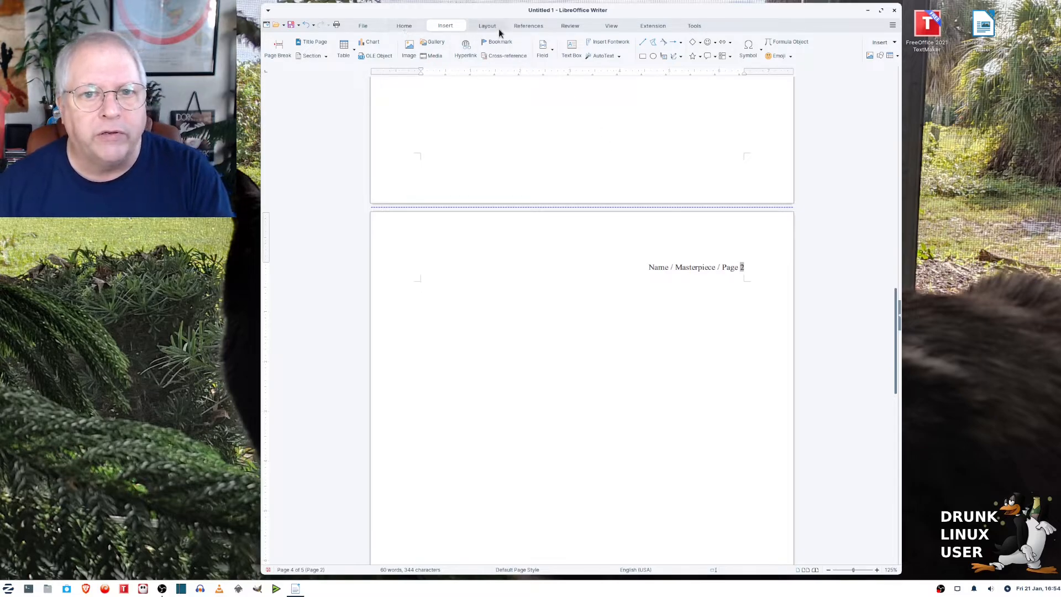
# Center the line after the page break and remove the surplus page at the end of the document
pyautogui.click(403, 26)
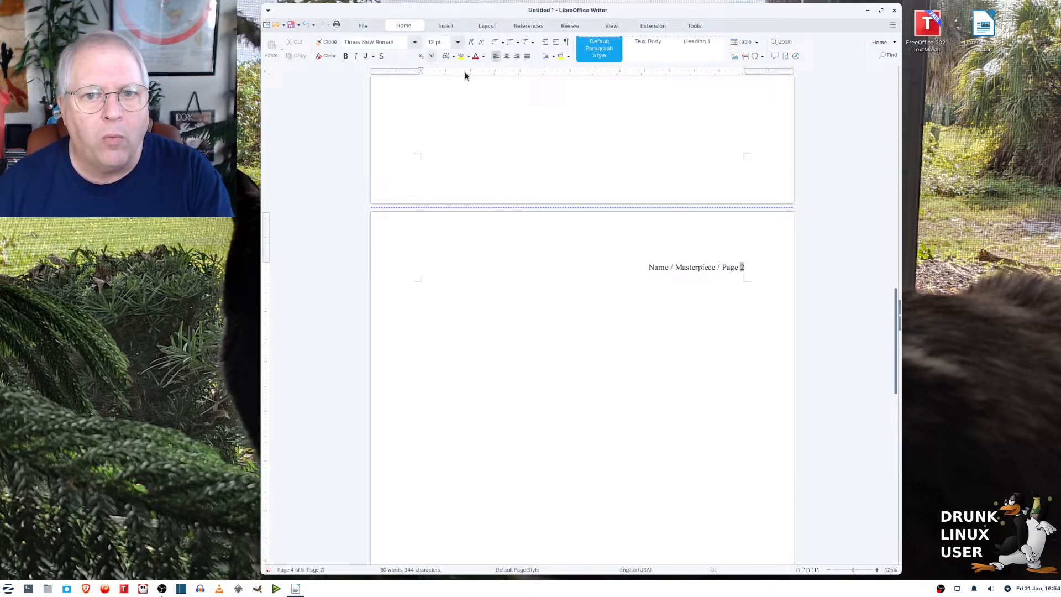
pyautogui.click(507, 57)
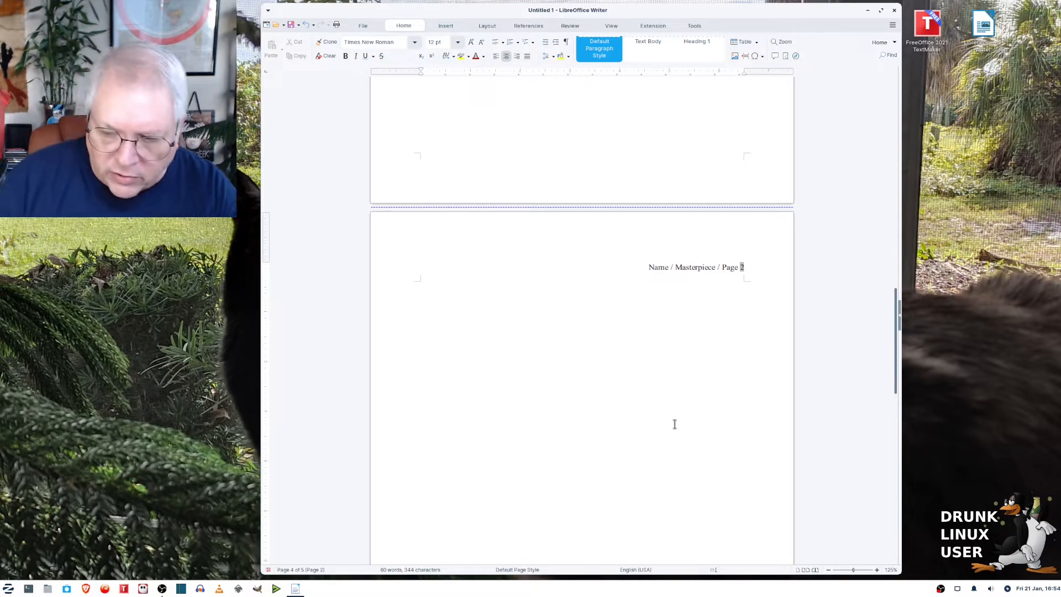
pyautogui.scroll(-15, 674, 424)
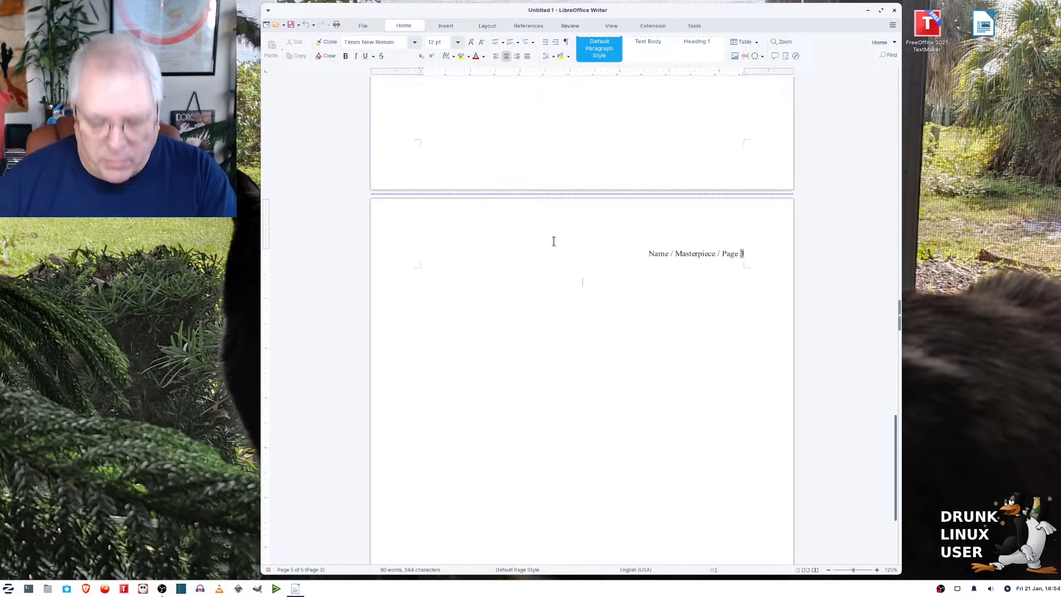
pyautogui.press('BackSpace')
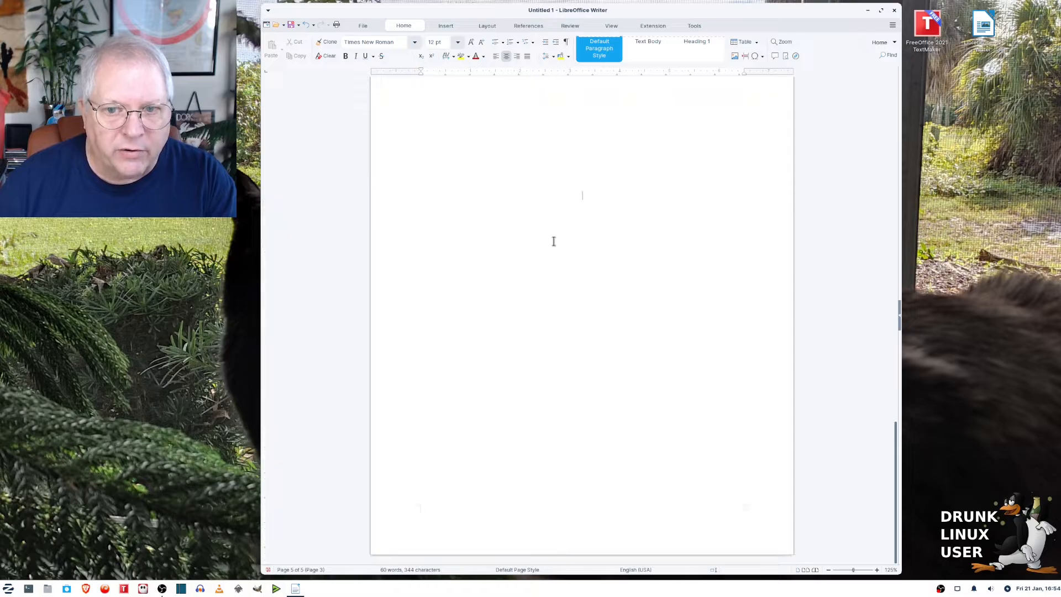
pyautogui.scroll(2, 572, 157)
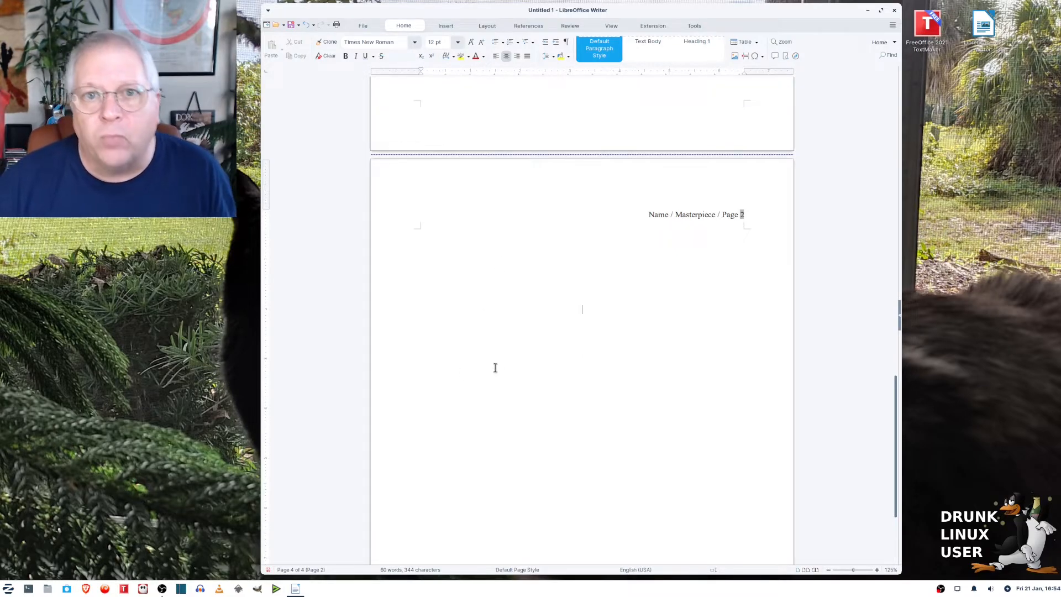
# Write the closing line "THE END" in the centered line on the last page
pyautogui.write('EN')
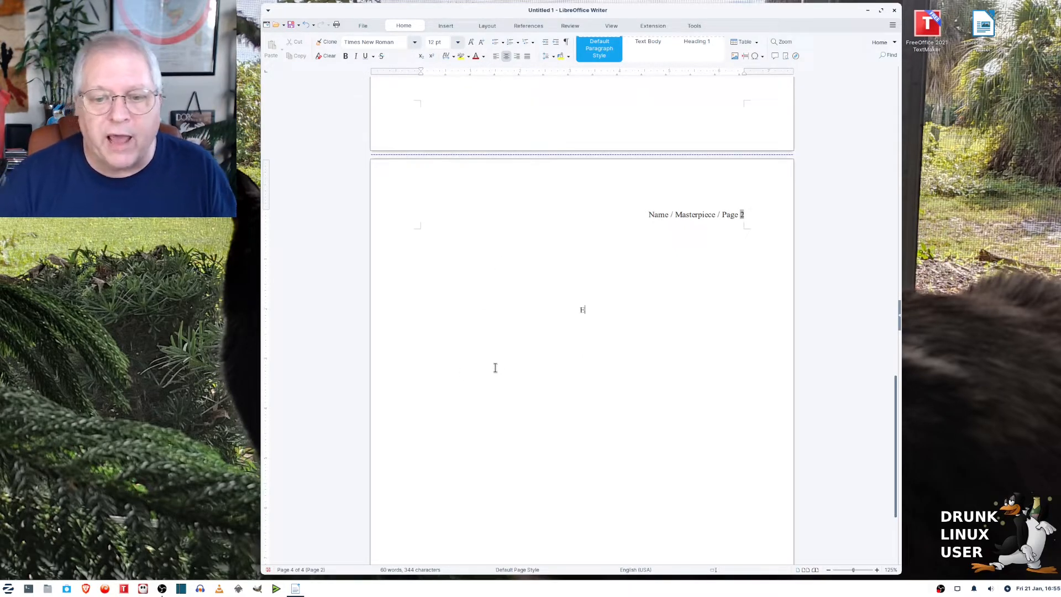
pyautogui.press('BackSpace')
pyautogui.press('BackSpace')
pyautogui.write('T')
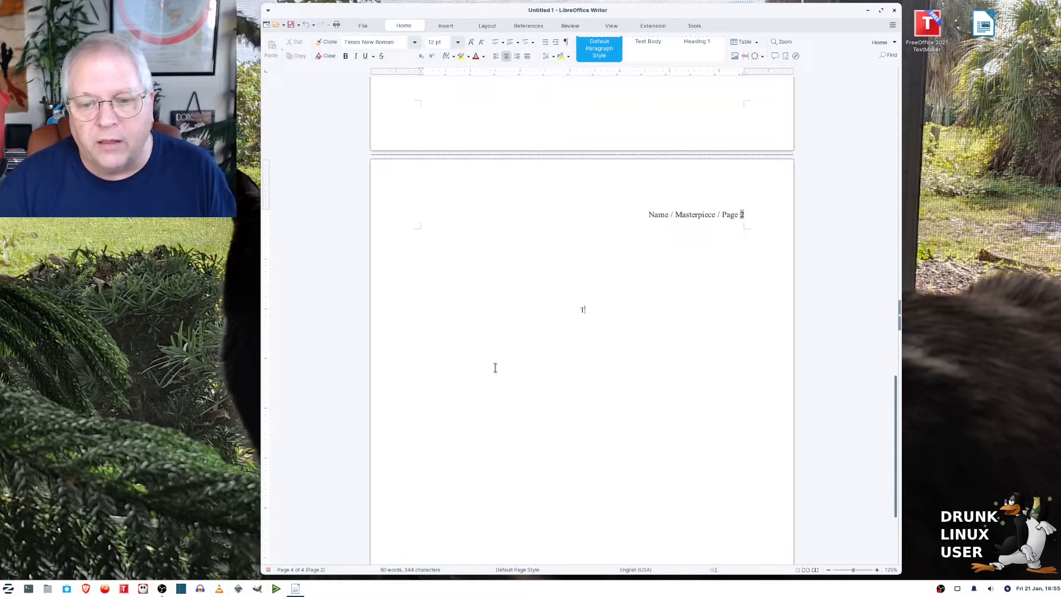
pyautogui.write('HE END')
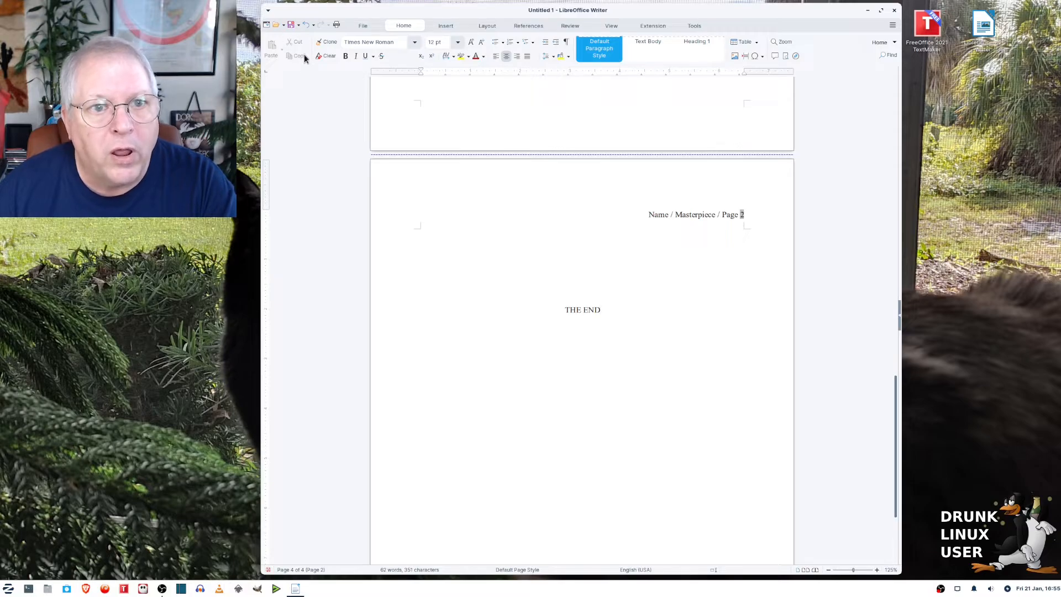
# Start saving the document under a new name, with the Desktop folder as its location
pyautogui.click(363, 25)
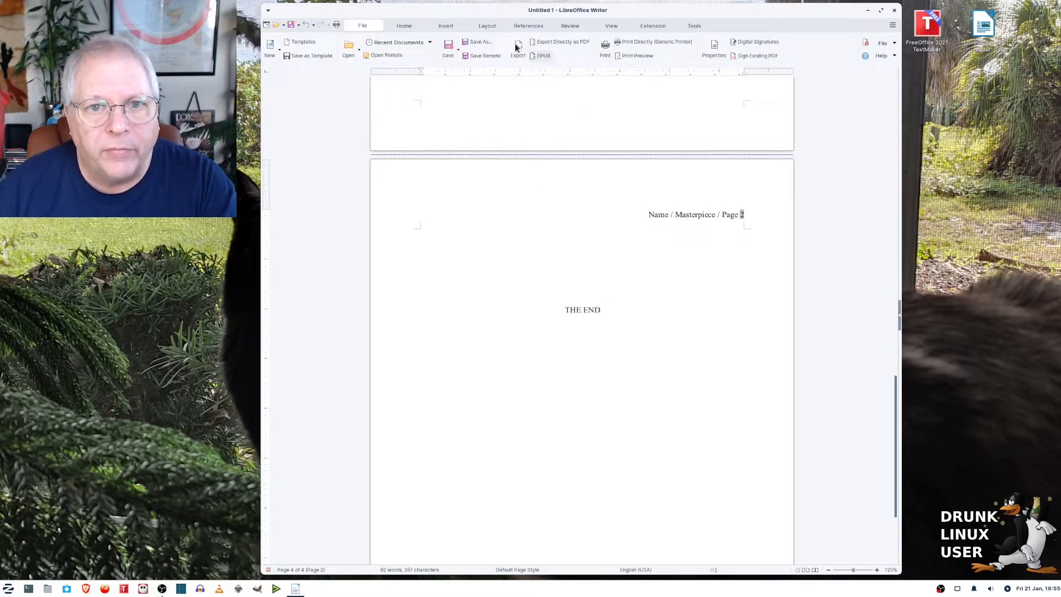
pyautogui.click(479, 43)
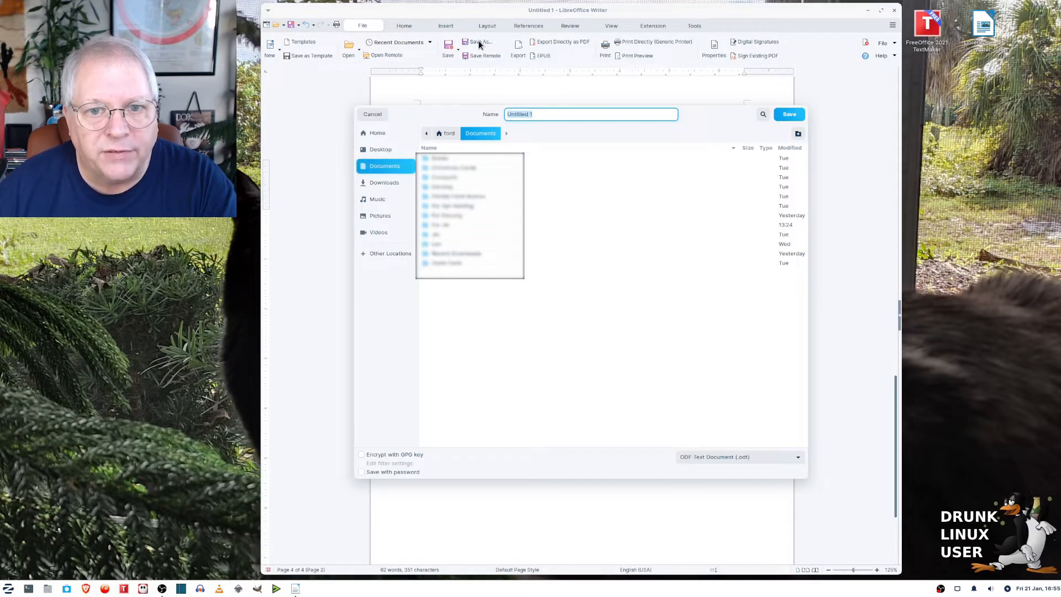
pyautogui.click(379, 148)
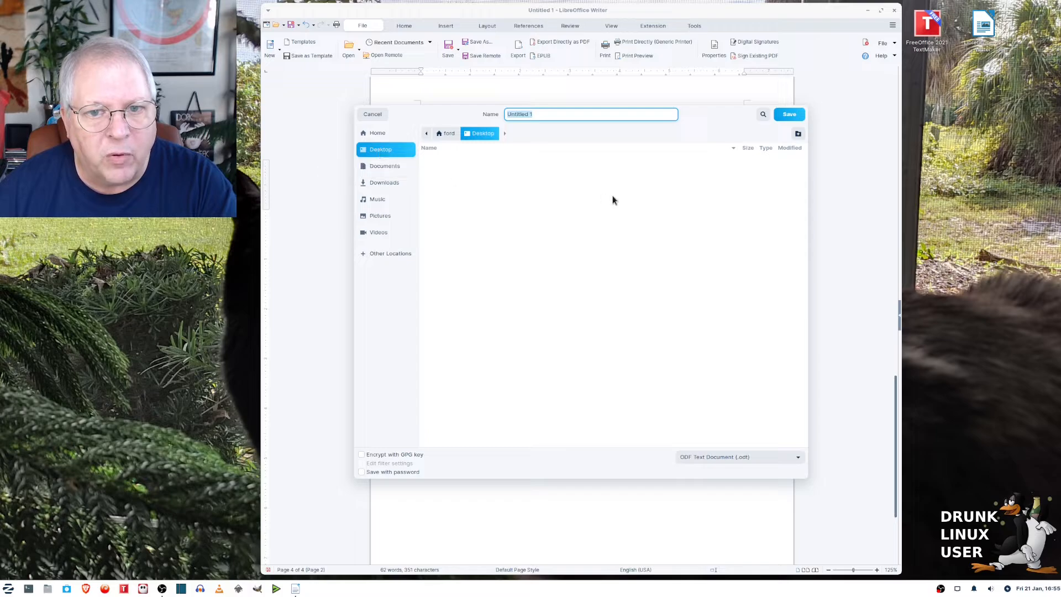
# Name the file "Name - Masterpiece 1-21-2022" in place of the suggested name
pyautogui.click(556, 114)
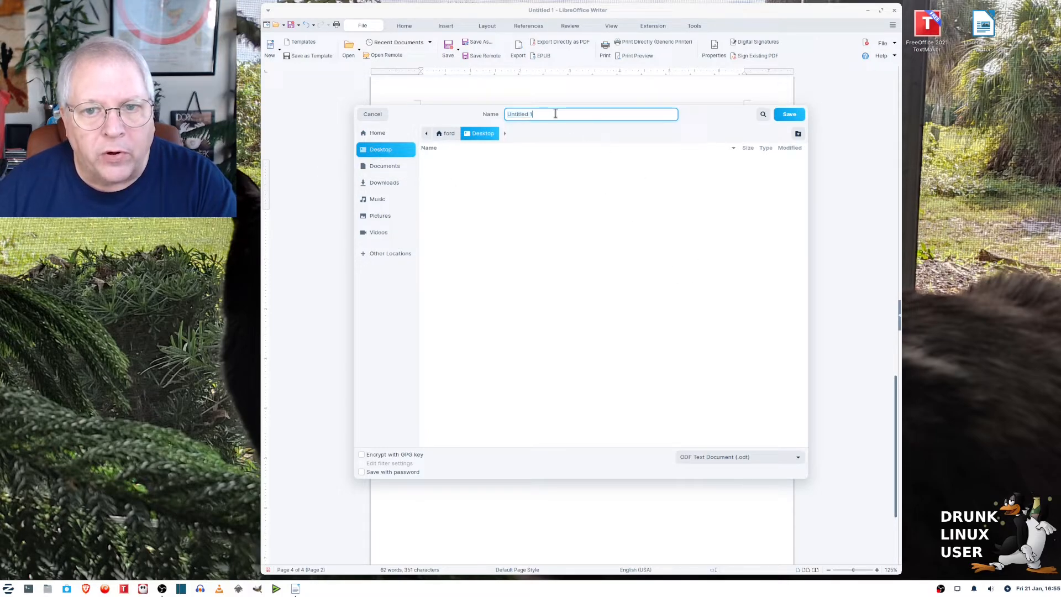
pyautogui.press('BackSpace')
pyautogui.press('BackSpace')
pyautogui.press('BackSpace')
pyautogui.press('BackSpace')
pyautogui.press('BackSpace')
pyautogui.press('BackSpace')
pyautogui.press('BackSpace')
pyautogui.press('BackSpace')
pyautogui.press('BackSpace')
pyautogui.press('BackSpace')
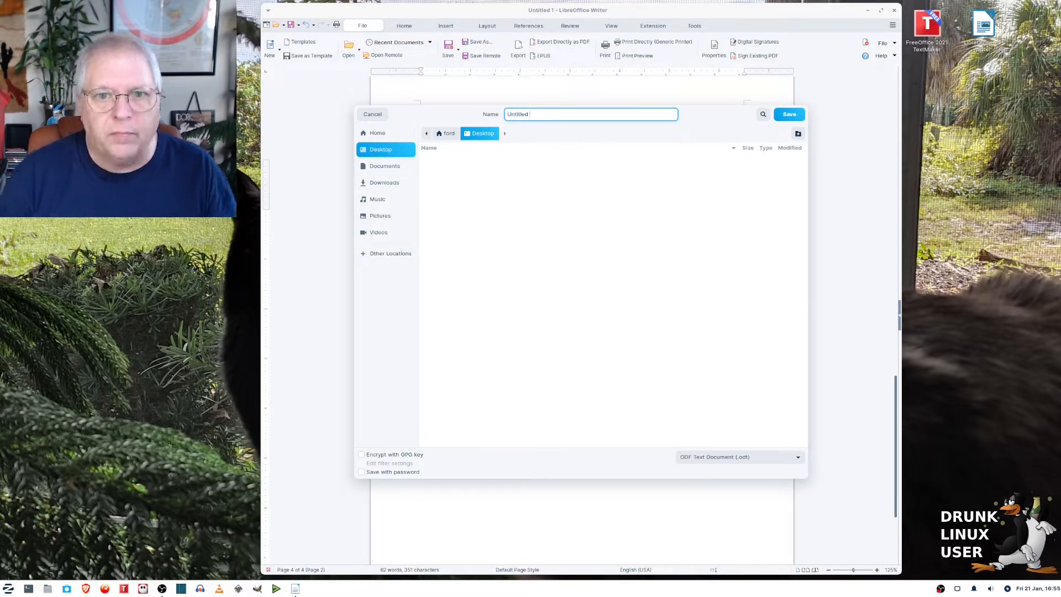
pyautogui.write('fo')
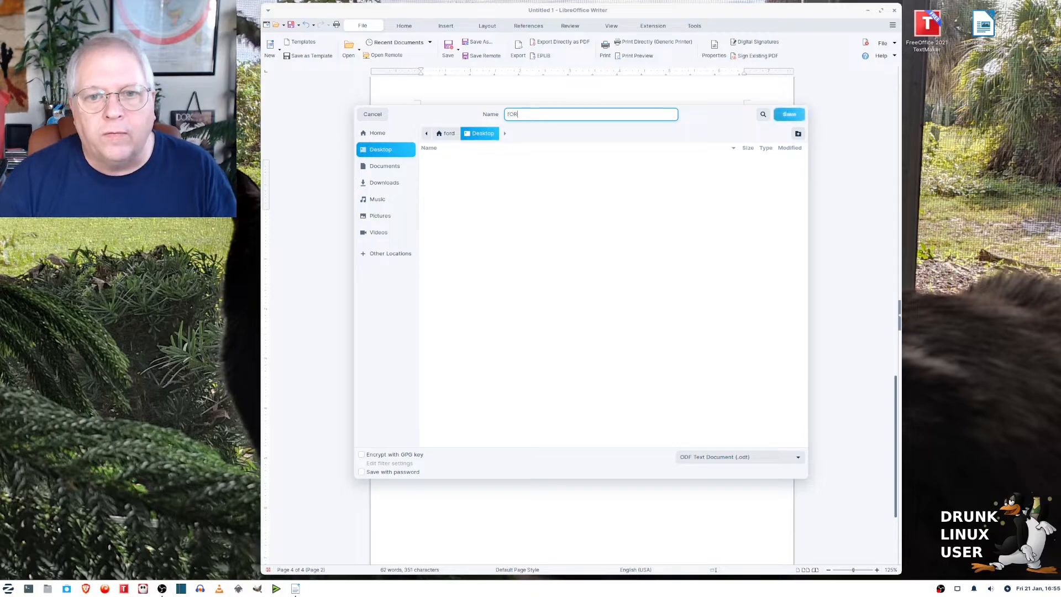
pyautogui.press('BackSpace')
pyautogui.press('BackSpace')
pyautogui.write('N')
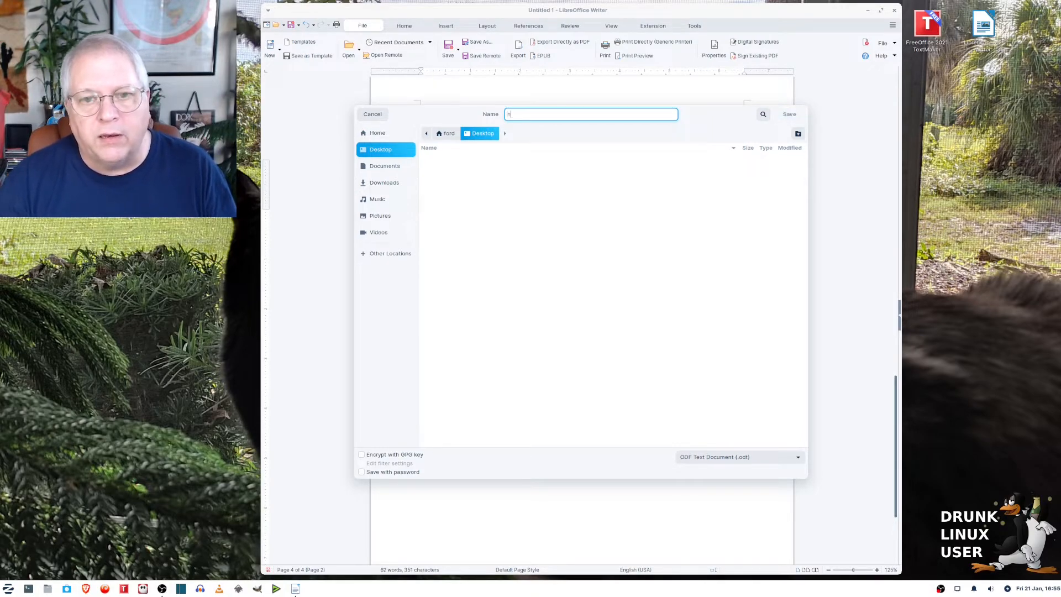
pyautogui.press('BackSpace')
pyautogui.write('Name')
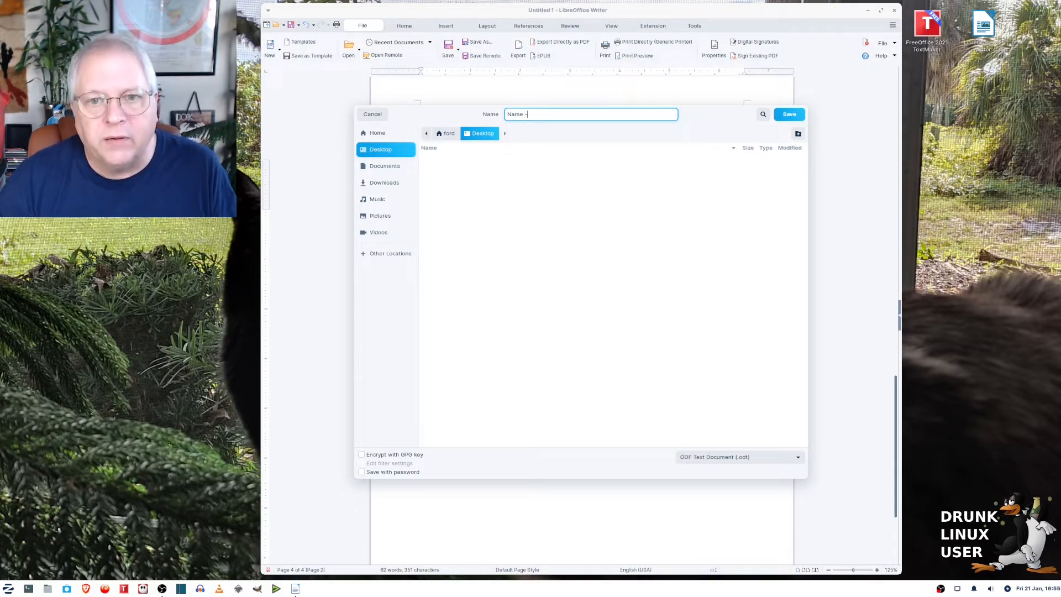
pyautogui.write('- ')
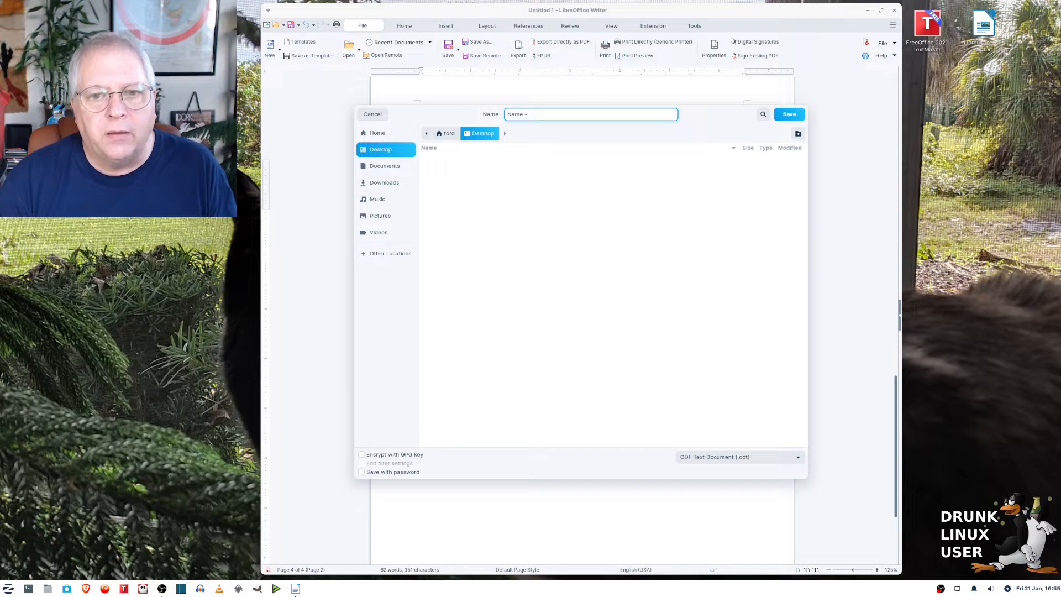
pyautogui.write('Masterpiece 1-')
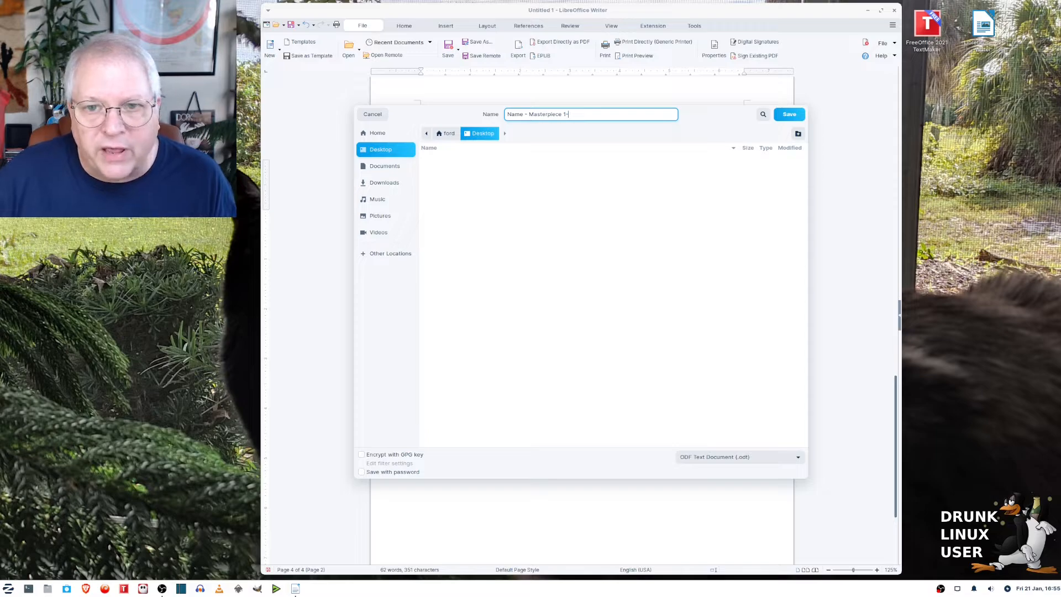
pyautogui.write('21-')
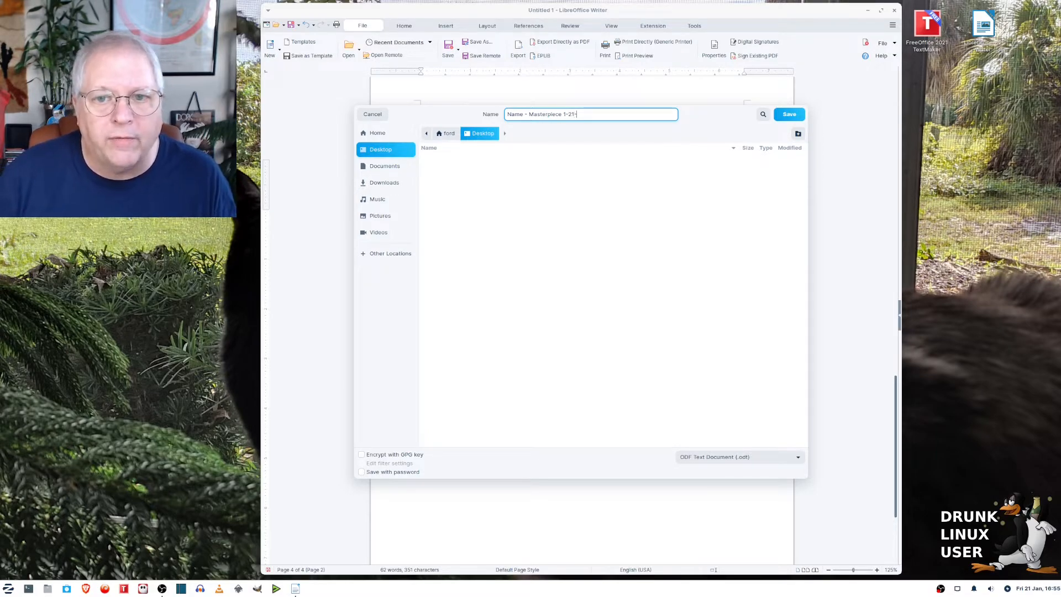
pyautogui.write('2022')
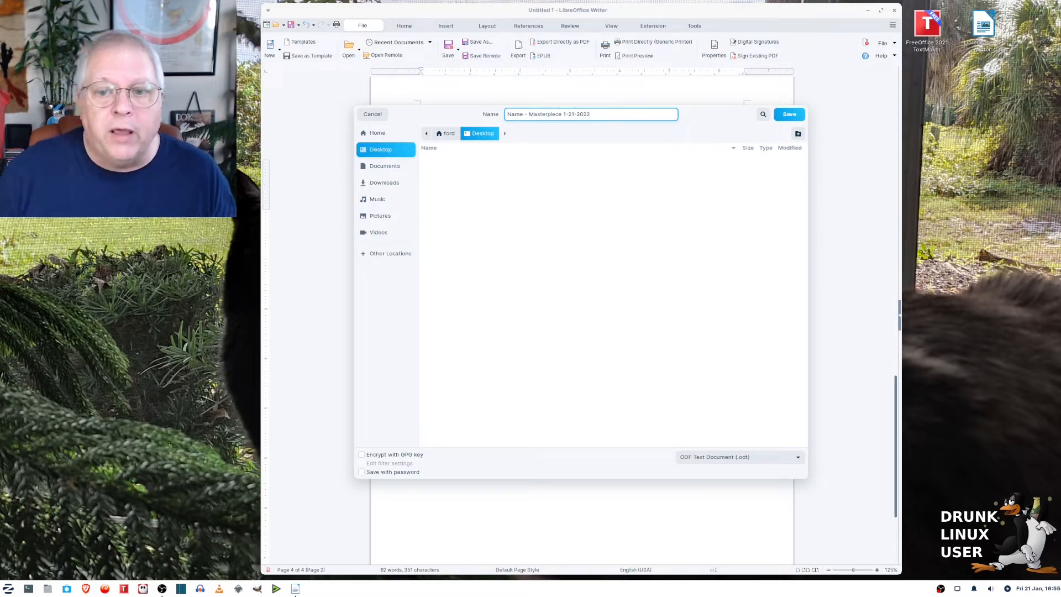
# Choose Word 2007-365 (.docx) as the file format and save the manuscript
pyautogui.click(773, 459)
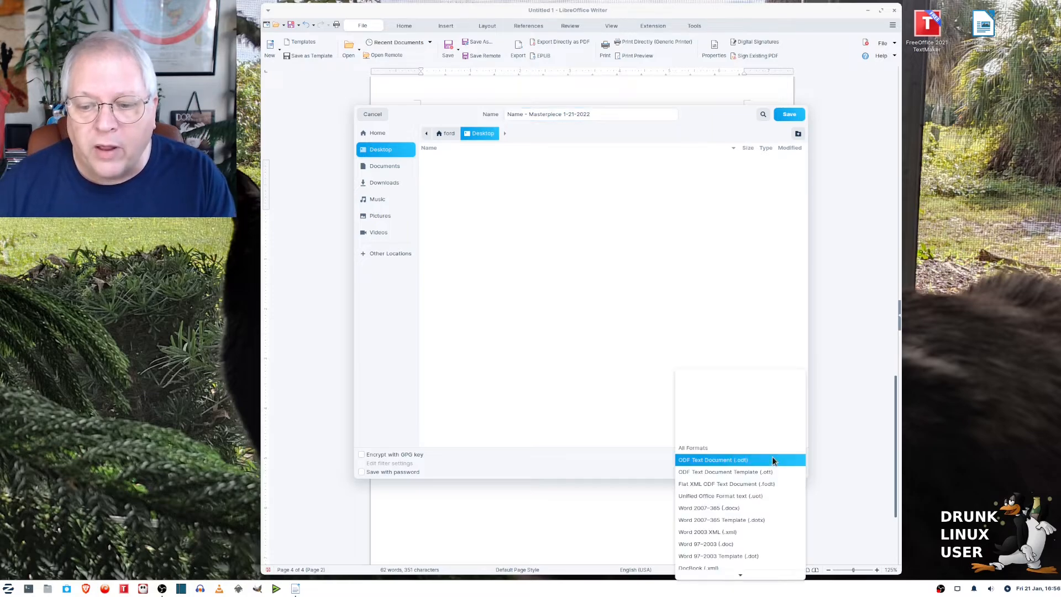
pyautogui.click(748, 510)
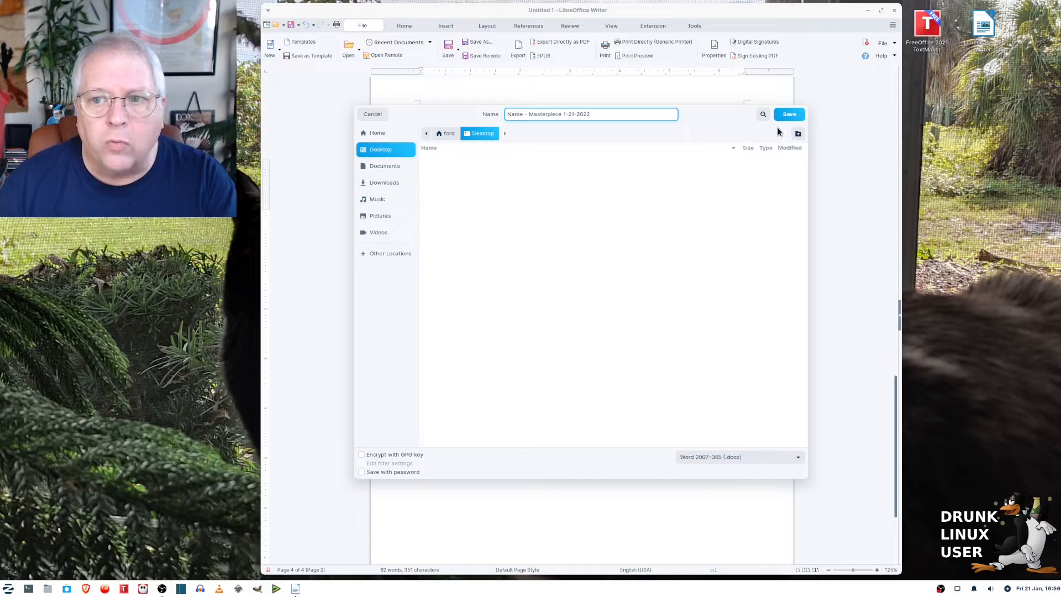
pyautogui.click(789, 115)
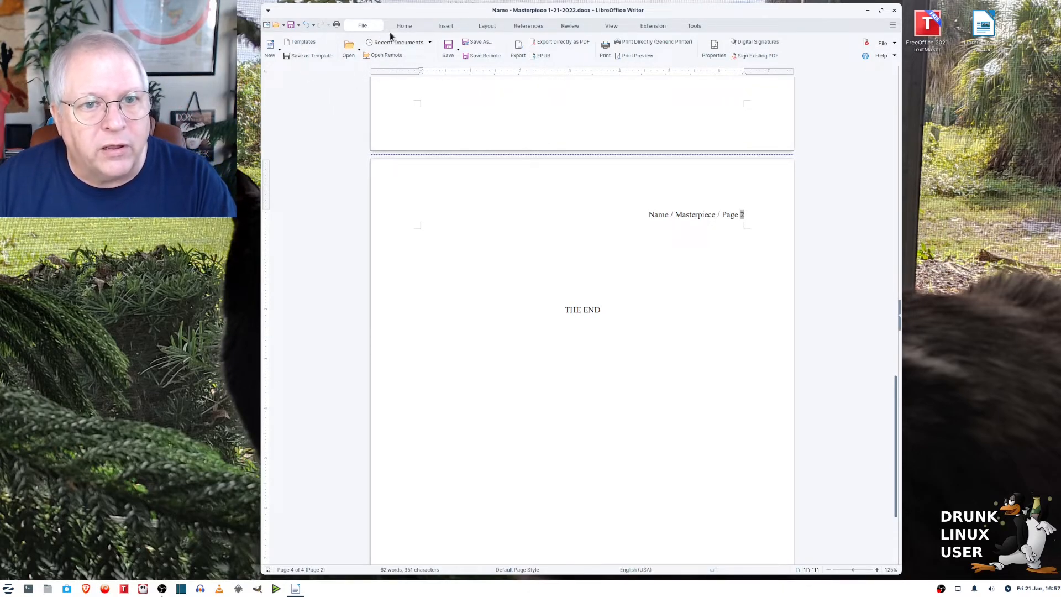
# Start saving another copy of the document, with the home directory's Templates folder as its location
pyautogui.click(484, 43)
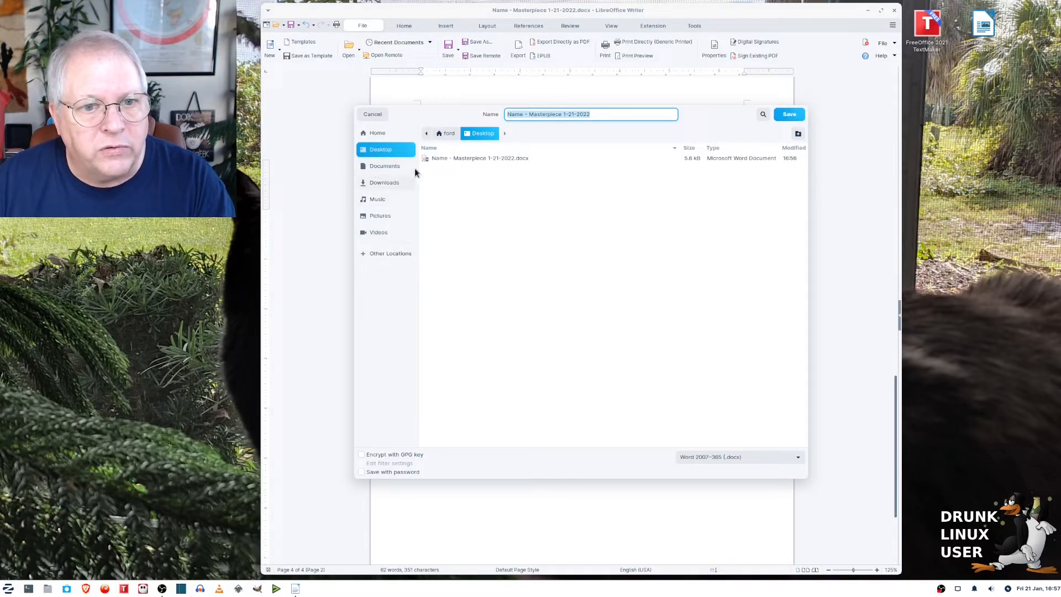
pyautogui.click(367, 133)
pyautogui.click(435, 245)
pyautogui.doubleClick(435, 246)
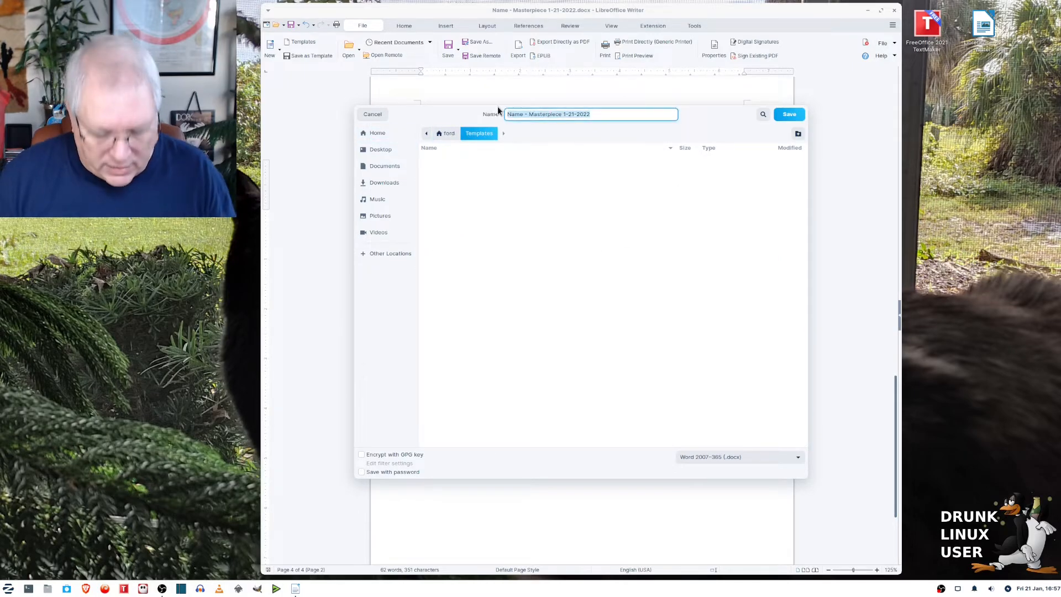
# Name the copy "Manuscript Novel Template" and save it in the Word 2007-365 Template (.dotx) format
pyautogui.write('Ma')
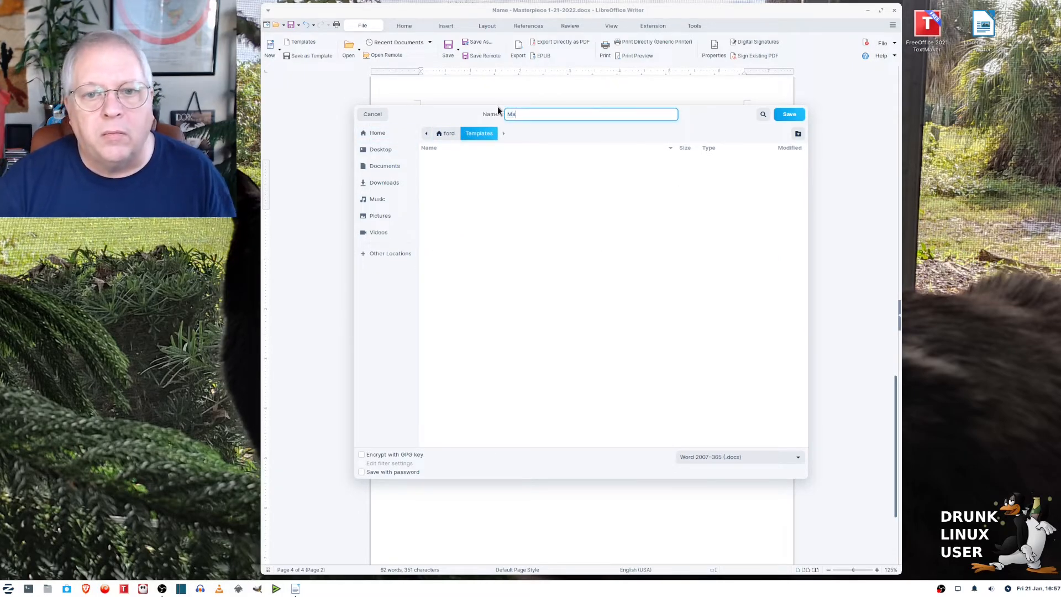
pyautogui.write('nuscript')
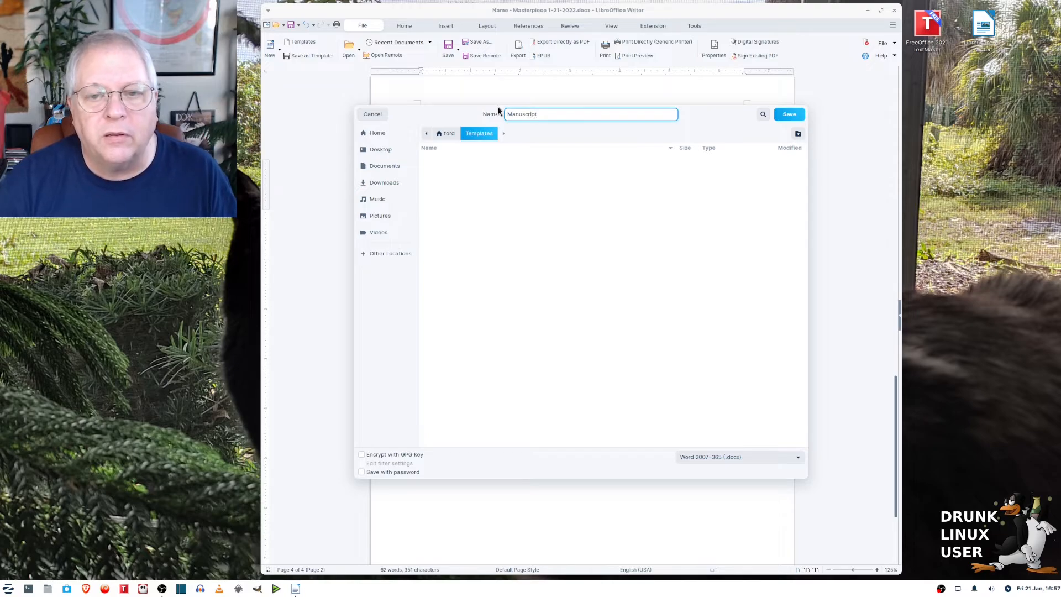
pyautogui.write(' Novel')
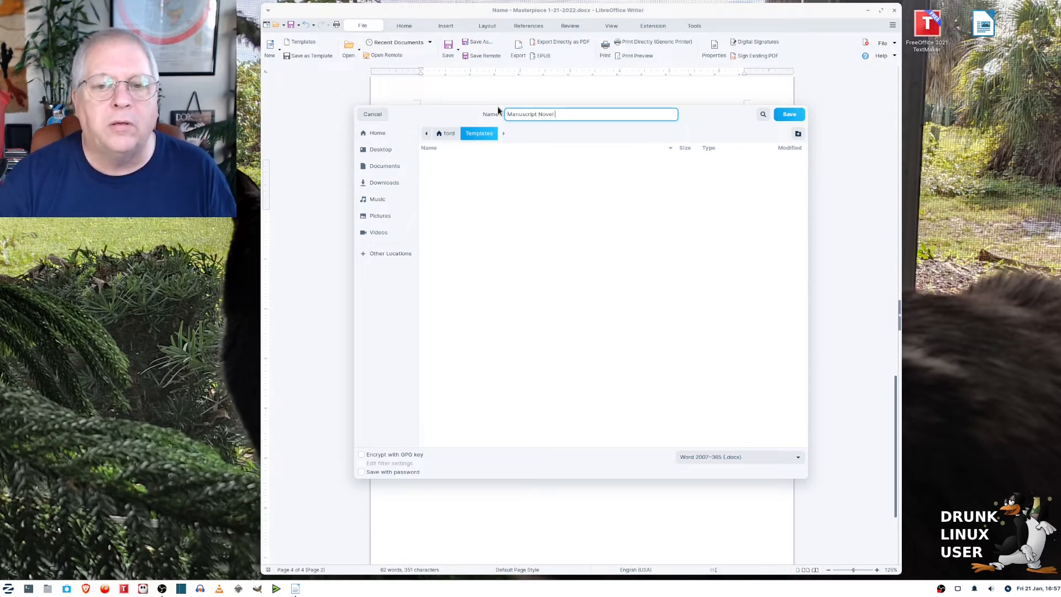
pyautogui.write(' Template')
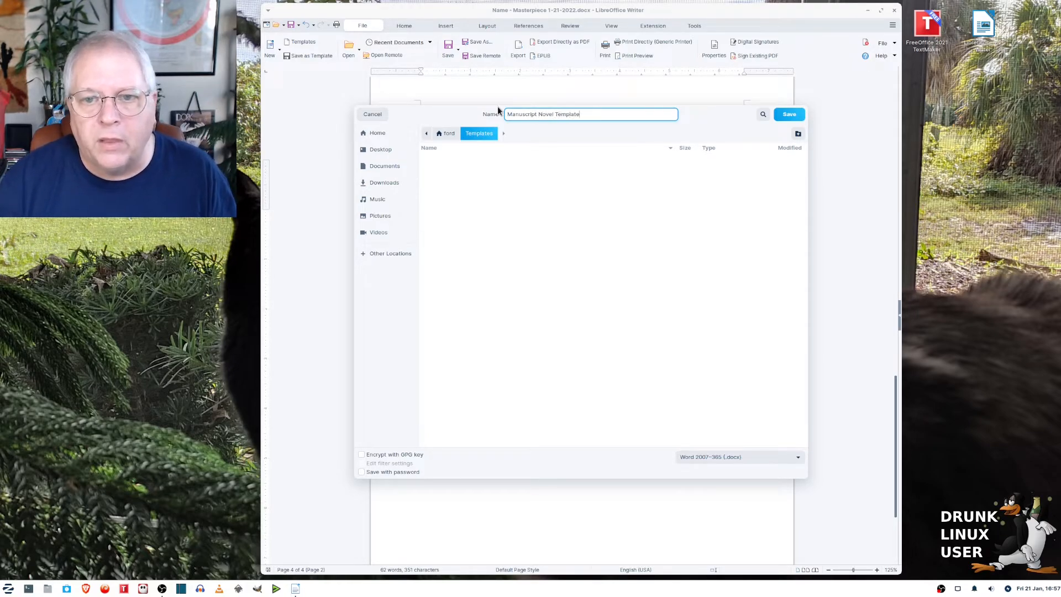
pyautogui.click(766, 459)
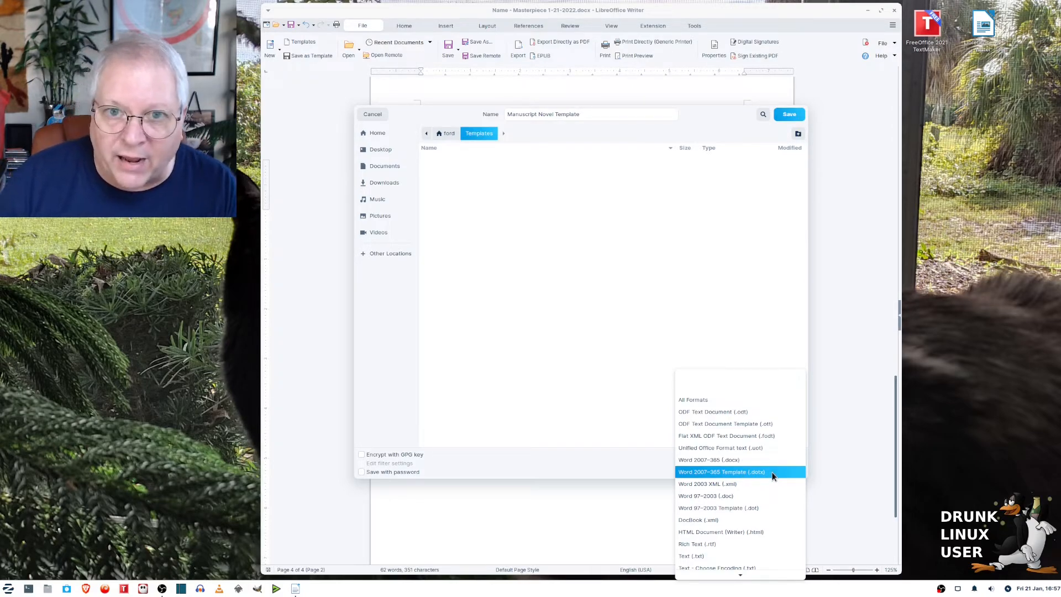
pyautogui.click(771, 472)
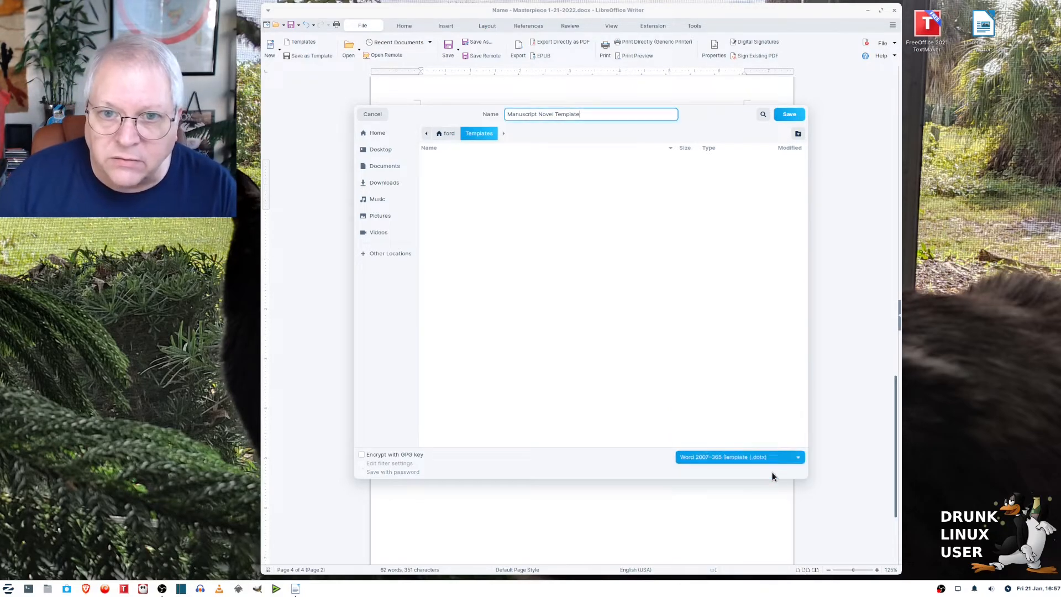
pyautogui.click(790, 115)
# Open the home directory's Templates folder in the file manager and close the template document in Writer
pyautogui.click(48, 589)
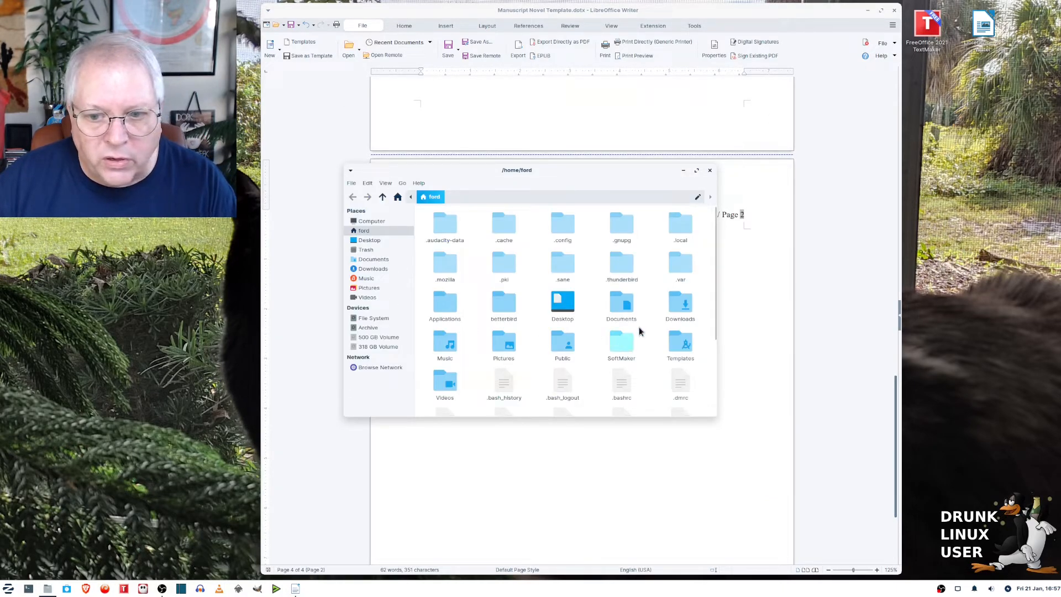
pyautogui.doubleClick(677, 347)
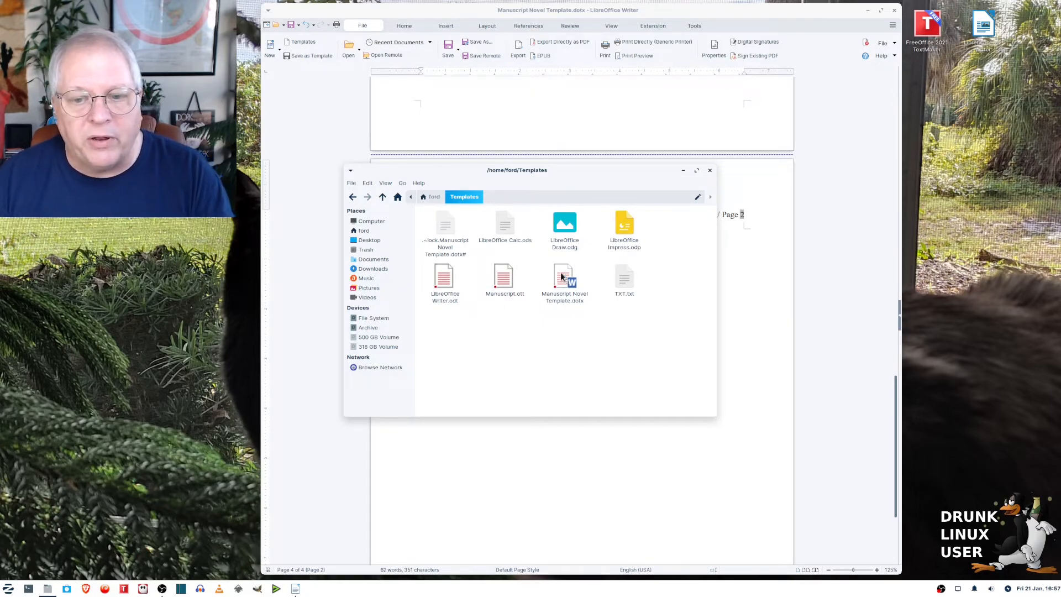
pyautogui.click(893, 11)
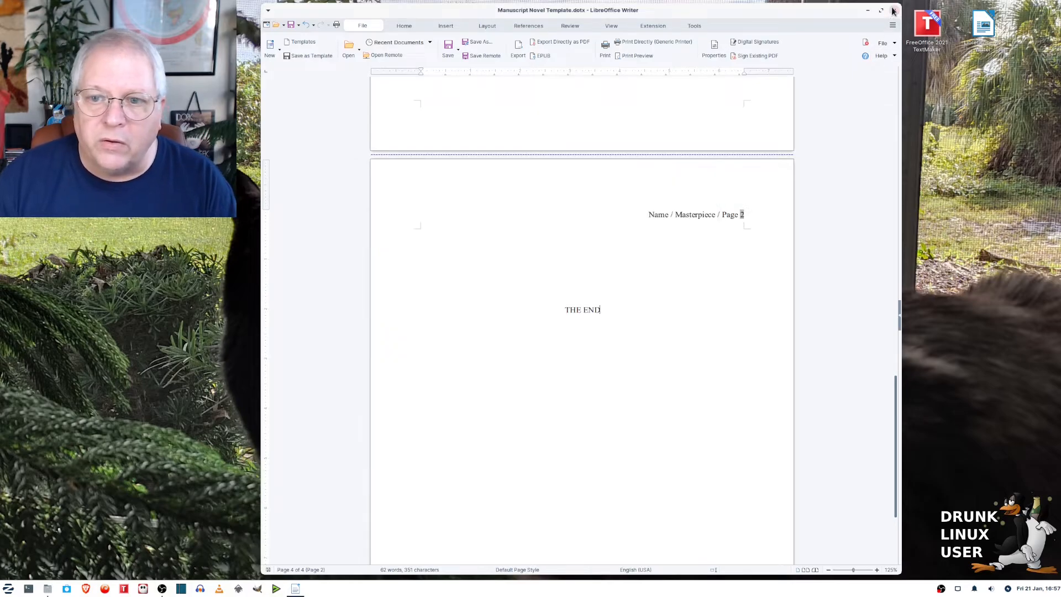
pyautogui.click(893, 11)
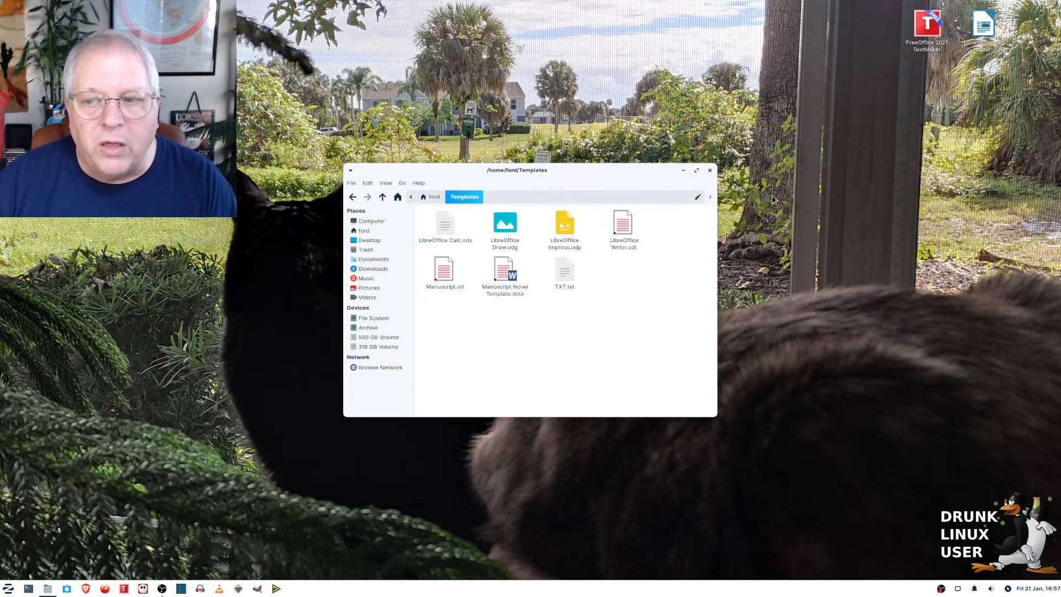
# Start LibreOffice Writer and create a new document from the saved Manuscript template
pyautogui.doubleClick(983, 25)
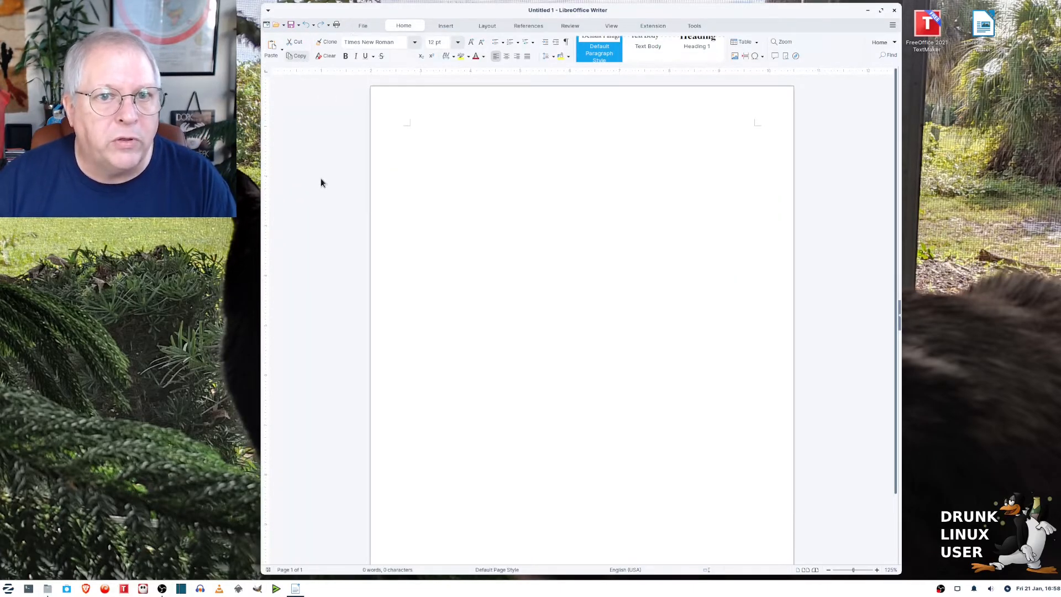
pyautogui.click(364, 25)
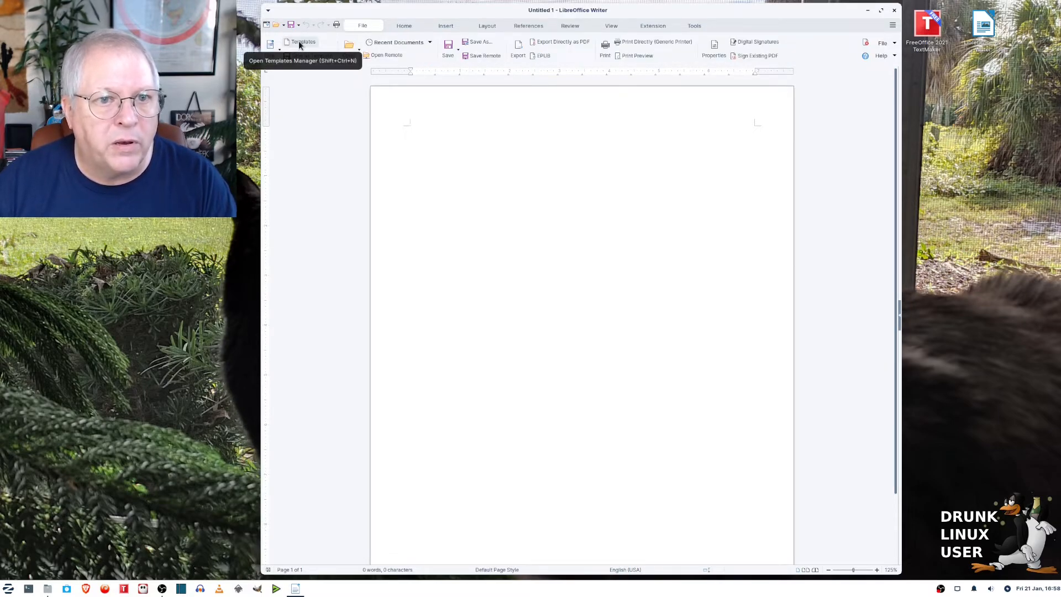
pyautogui.click(279, 48)
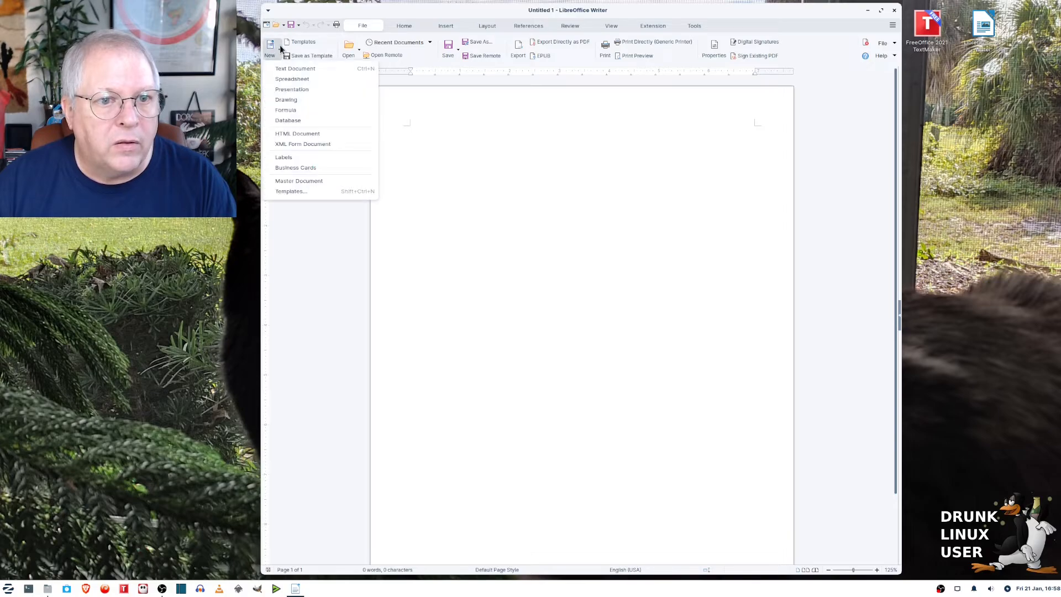
pyautogui.click(323, 222)
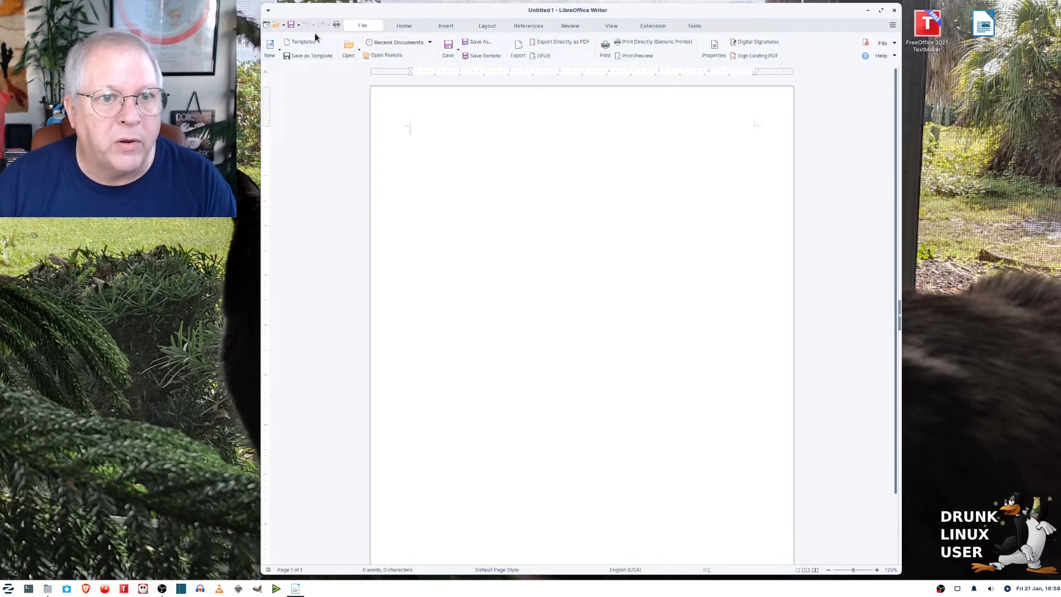
pyautogui.click(310, 42)
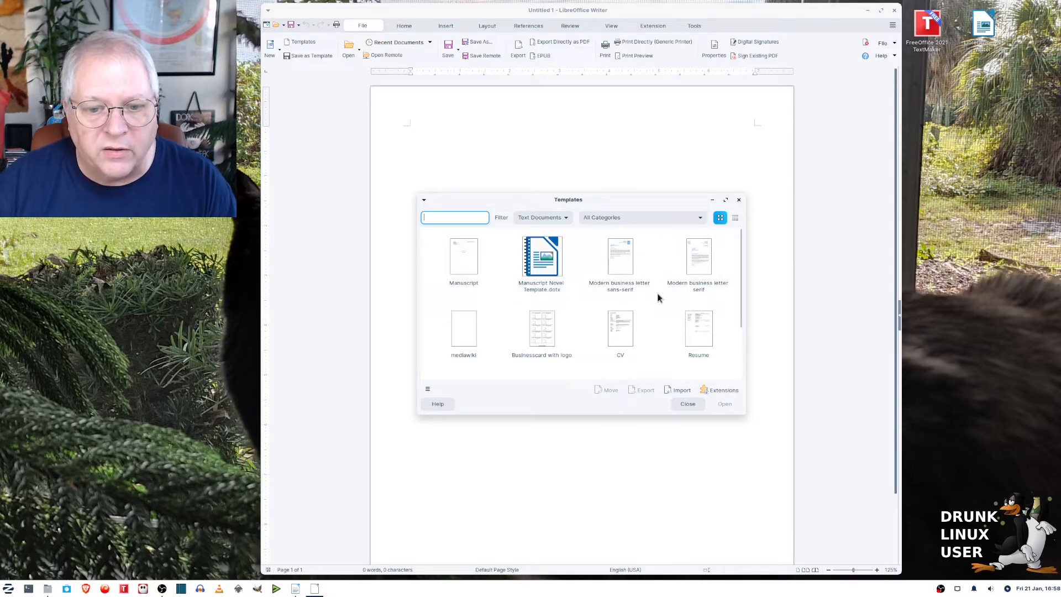
pyautogui.click(467, 268)
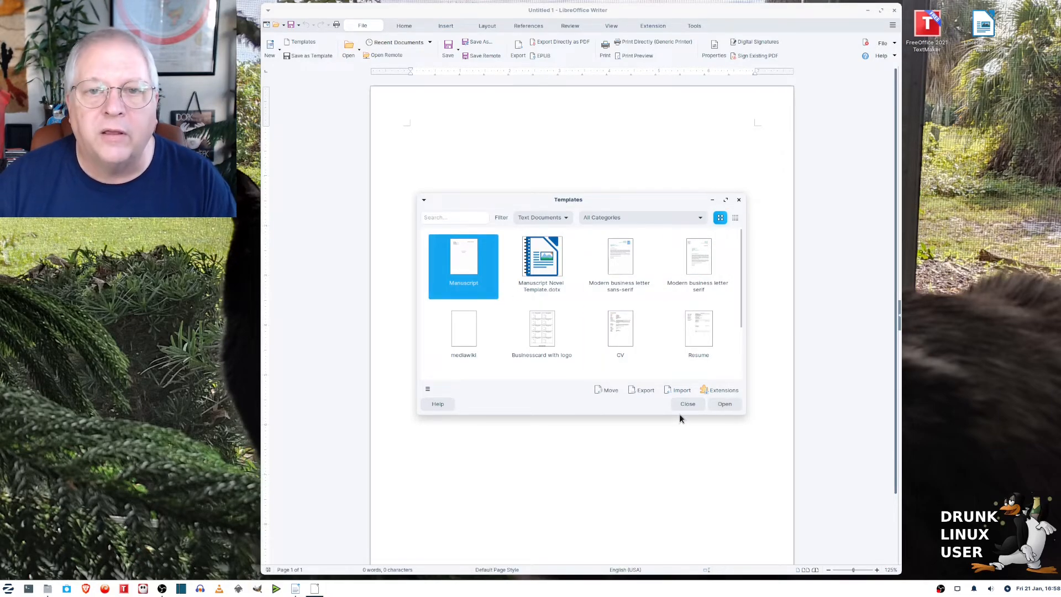
pyautogui.click(724, 405)
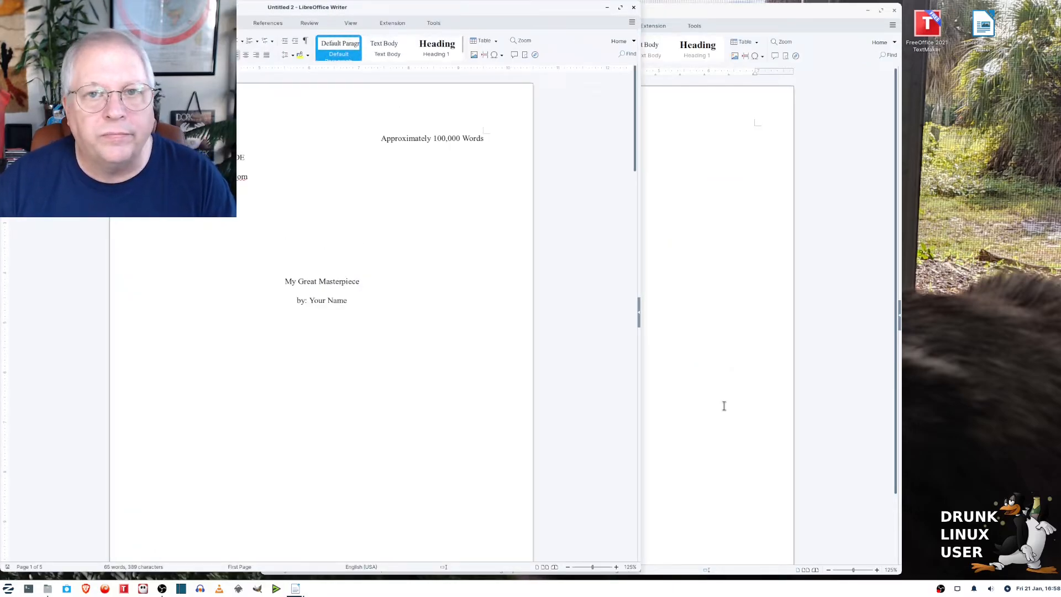
# Bring the new document's window fully into view and examine its title page, chapter page and following pages
pyautogui.moveTo(407, 8); pyautogui.dragTo(741, 41)
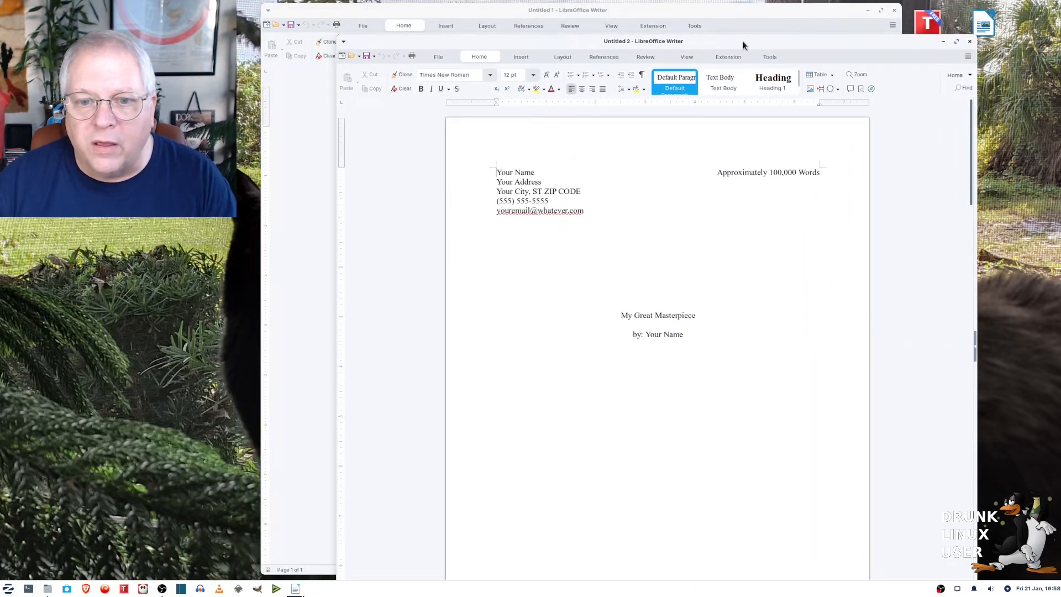
pyautogui.scroll(-15, 763, 275)
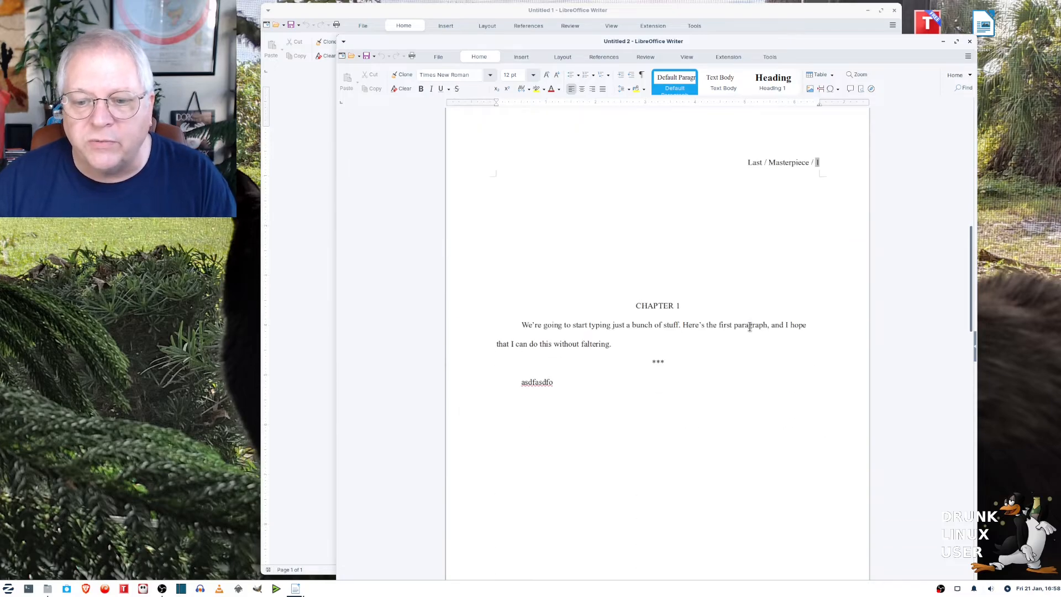
pyautogui.scroll(-15, 750, 327)
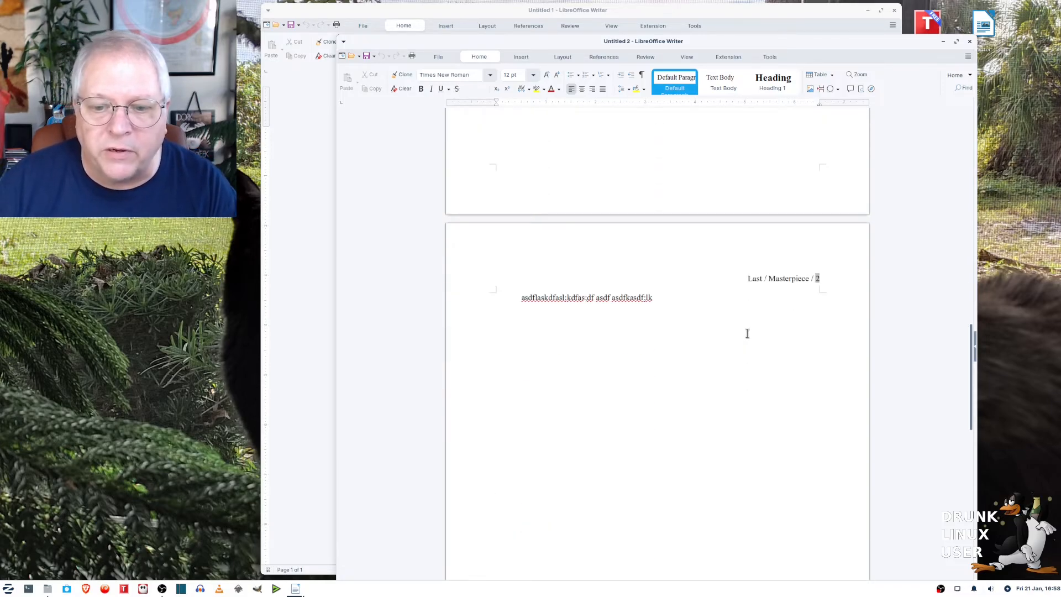
pyautogui.scroll(-2, 747, 333)
pyautogui.scroll(7, 747, 333)
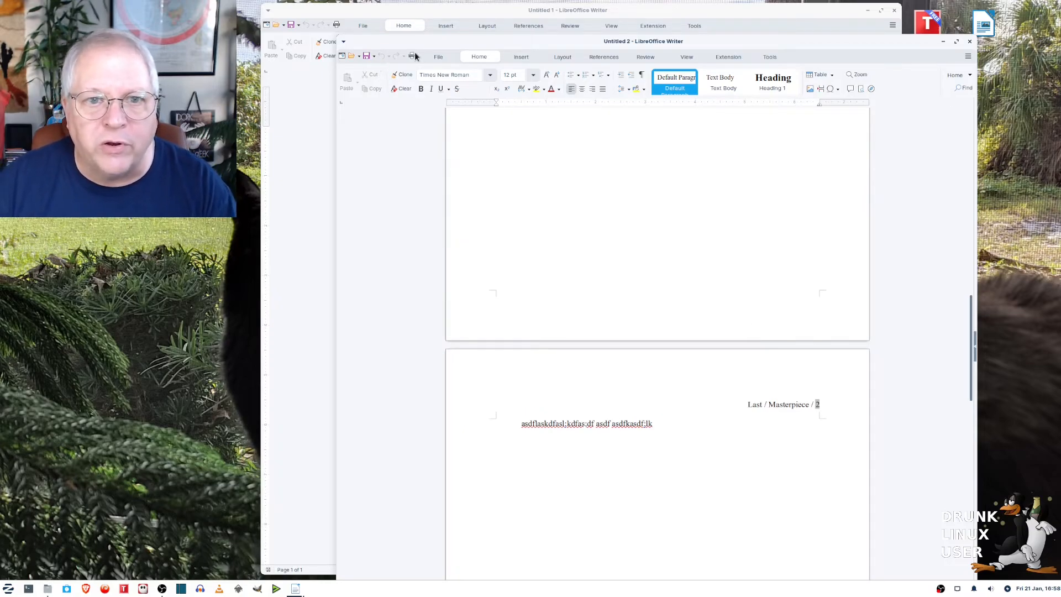
# Close the document made from the template and the blank Writer document without saving them
pyautogui.click(436, 57)
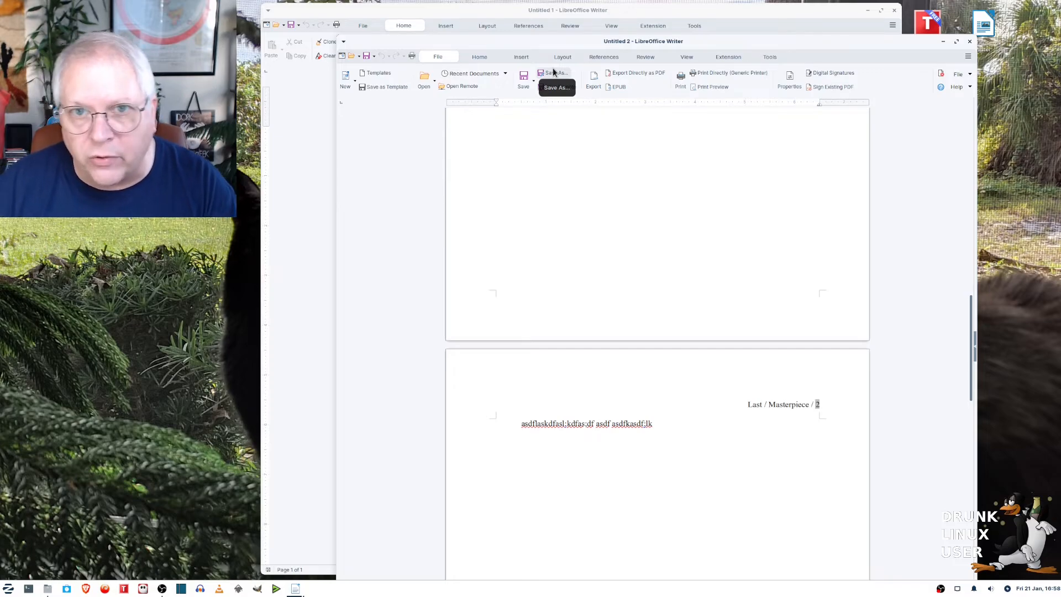
pyautogui.click(967, 43)
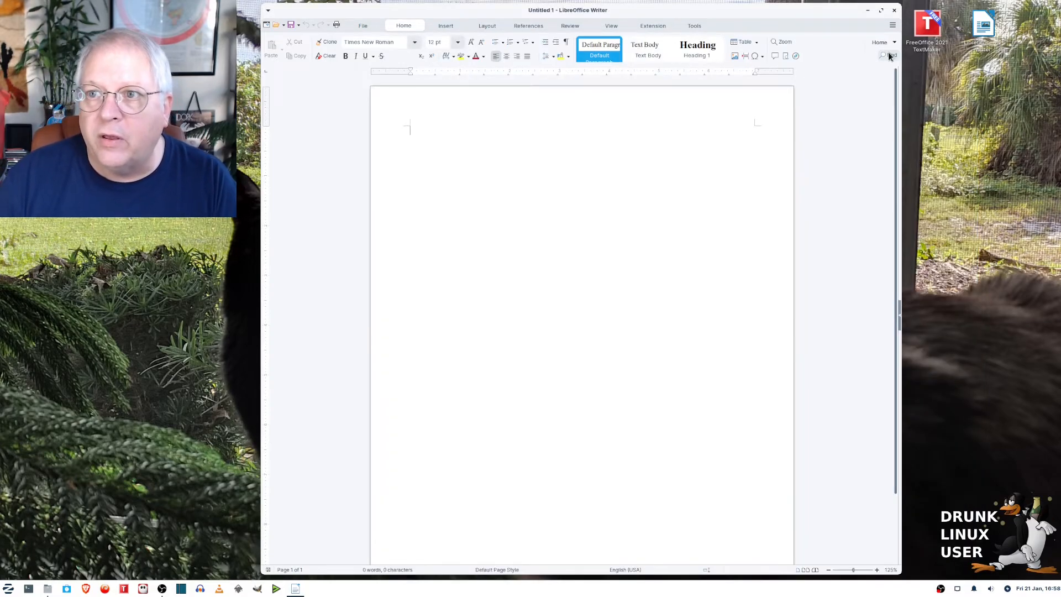
pyautogui.click(895, 11)
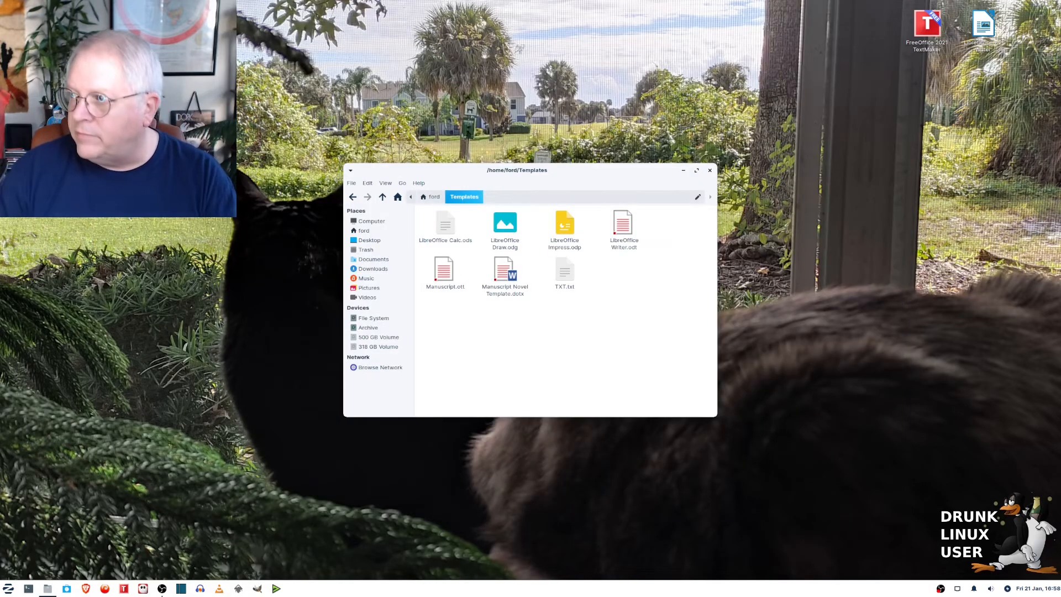